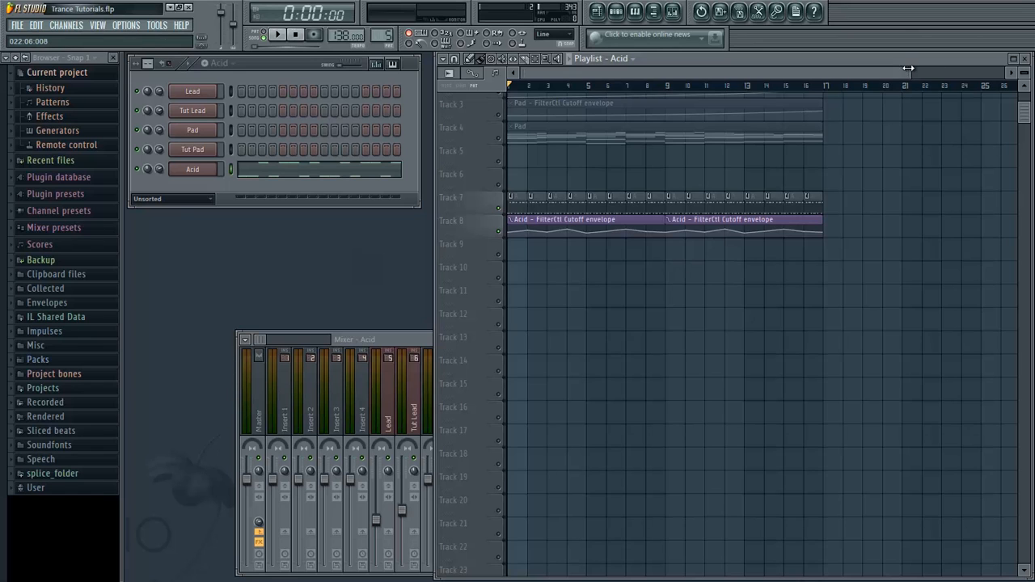
- Play back the opening bars of the acid arrangement in the playlist and stop playback
left_click_drag(907, 72, 762, 64)
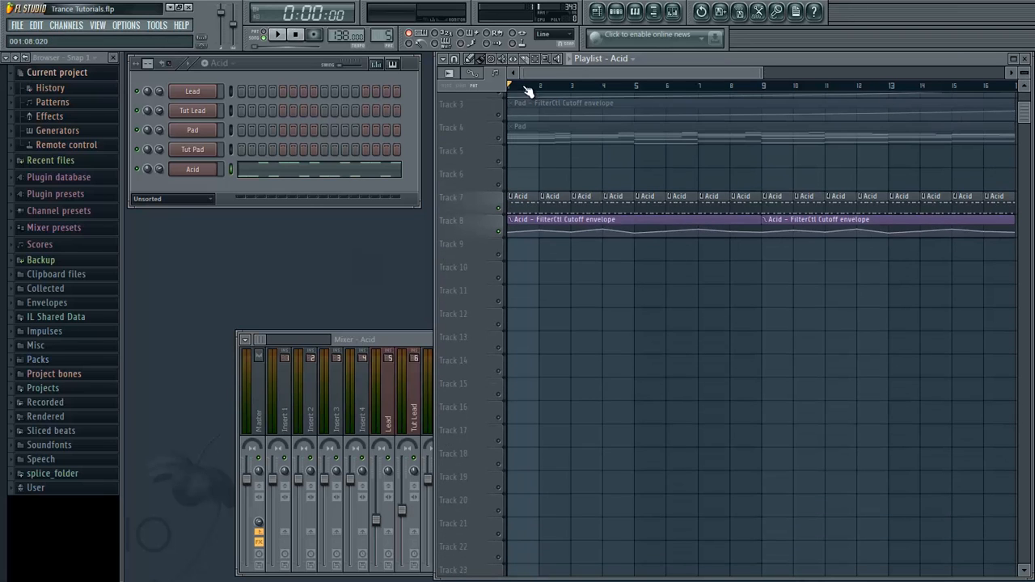
scroll(622, 267, "down", 1)
scroll(621, 266, "down", 2)
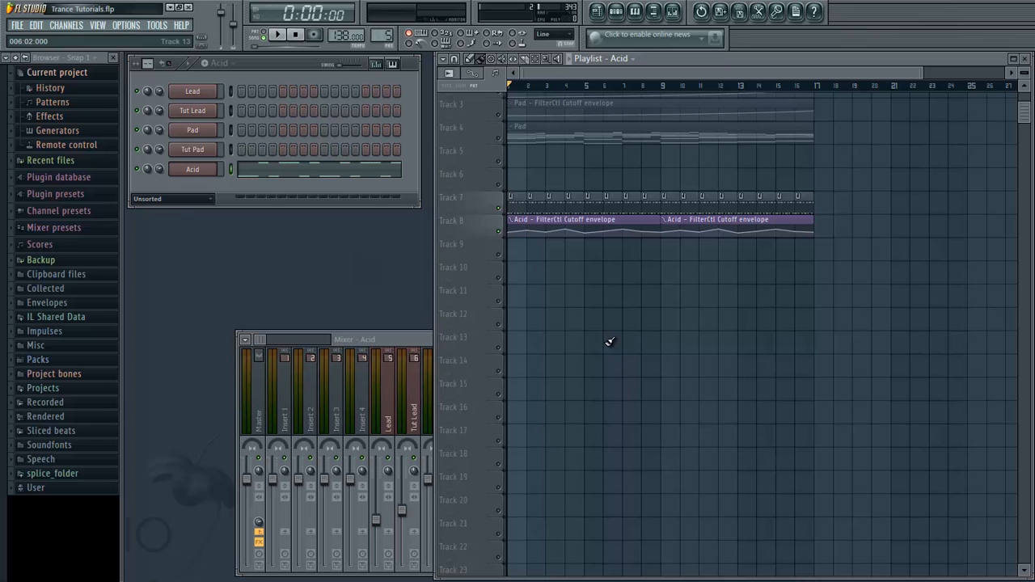
scroll(530, 267, "up", 2)
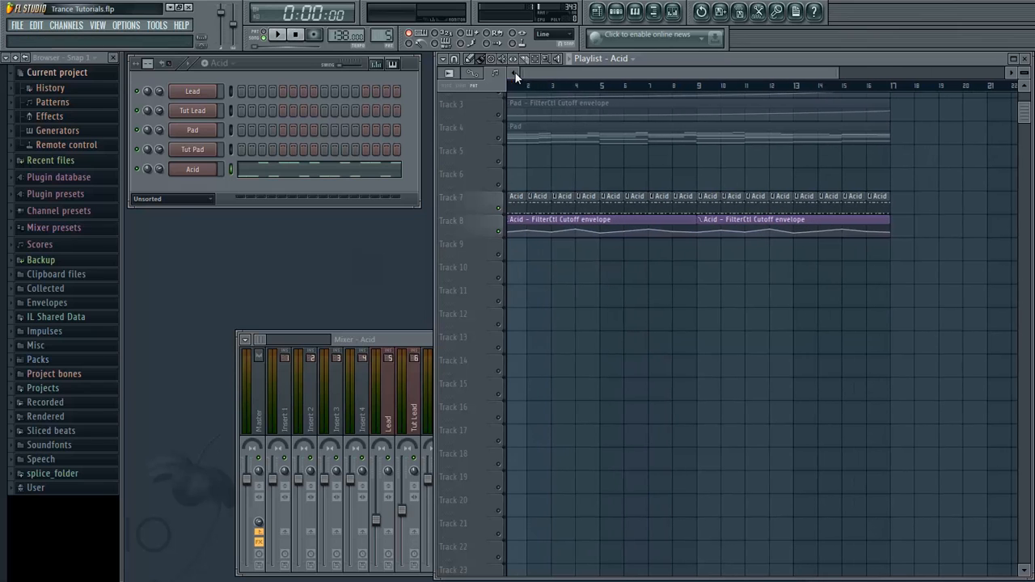
key("space")
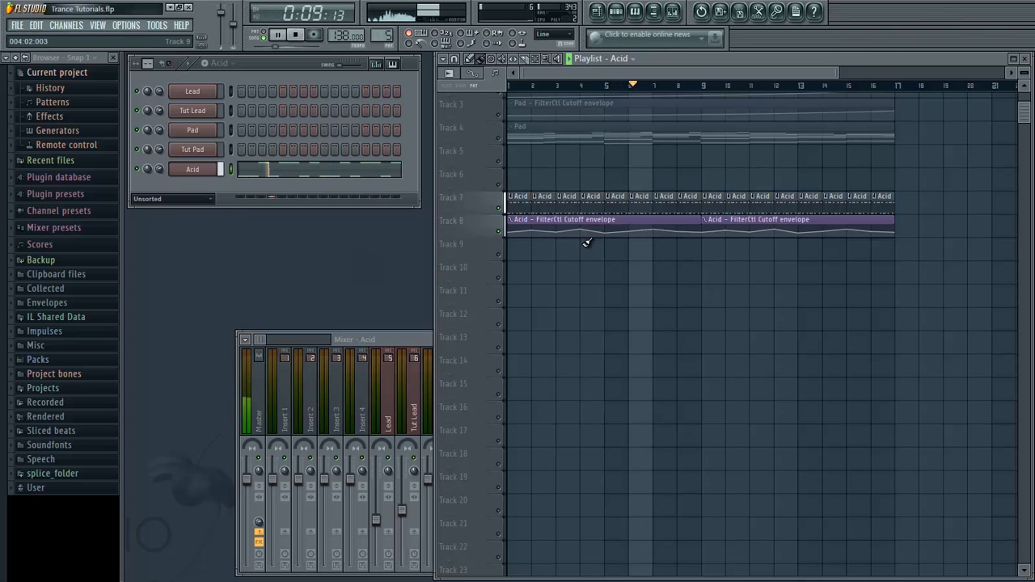
key("space")
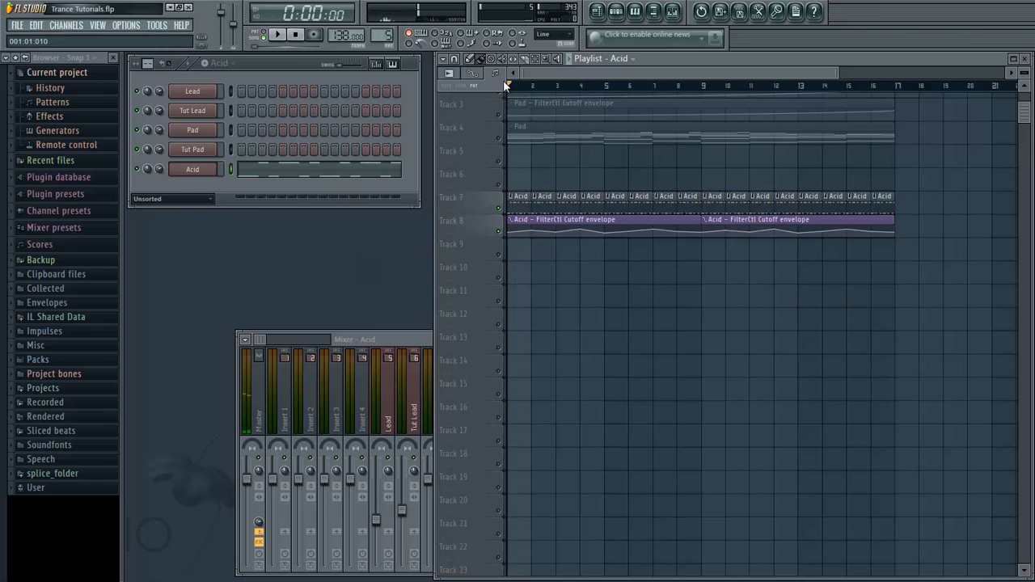
- Add Gross Beat to the Acid mixer track with the Trance Gt 3 volume preset and listen to the gated sound
left_click(406, 331)
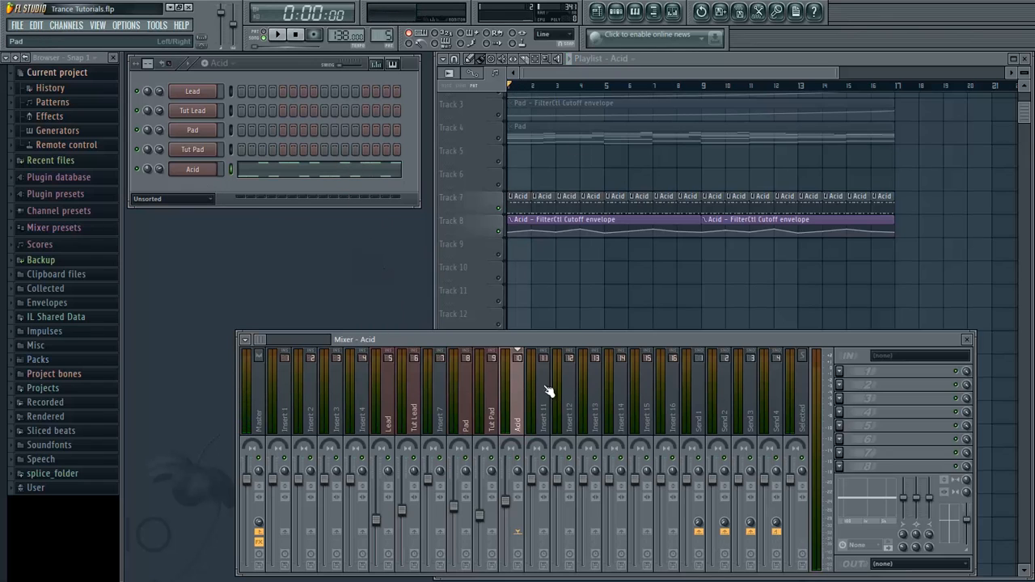
left_click(840, 371)
left_click(966, 190)
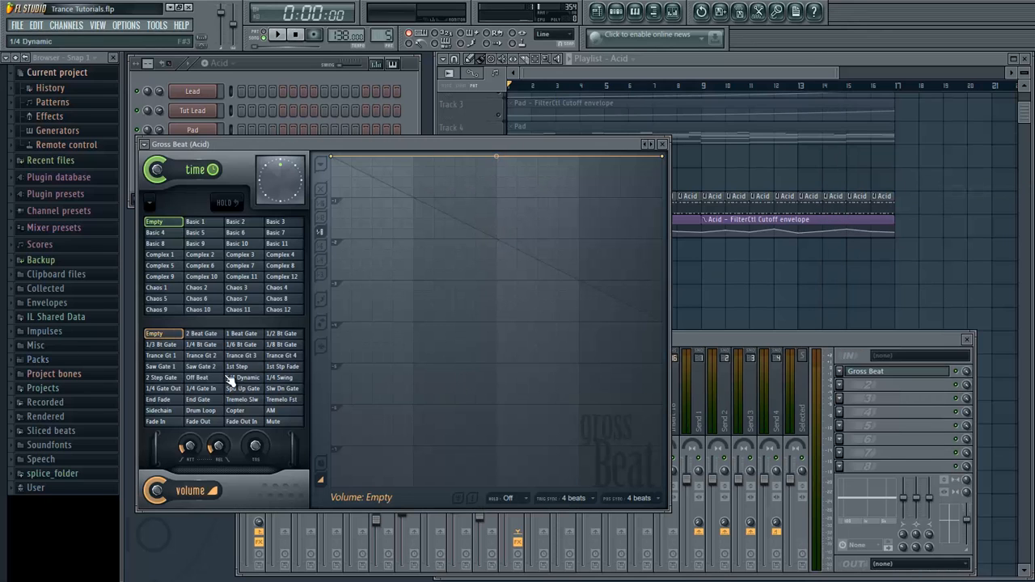
left_click(243, 356)
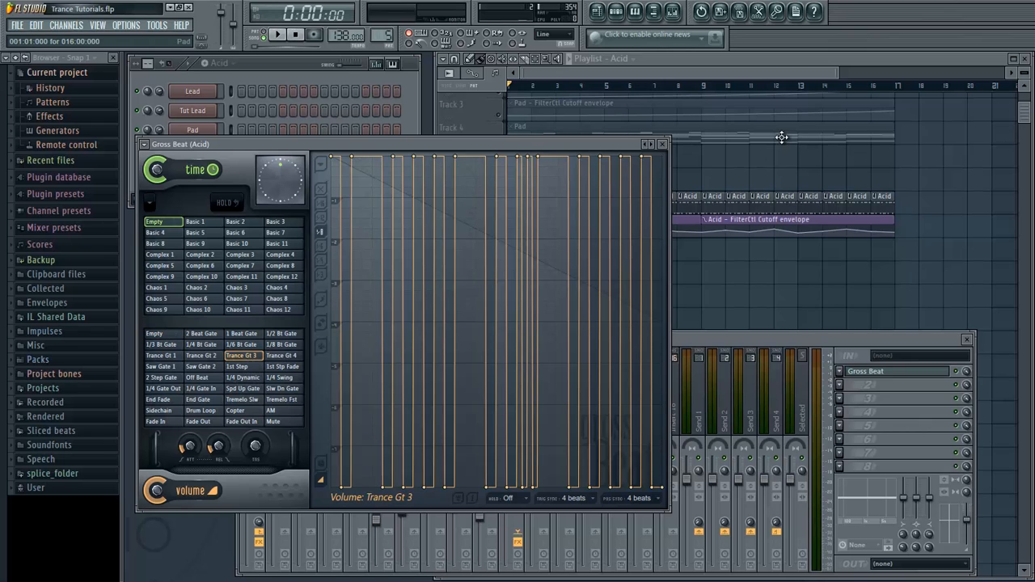
left_click(662, 143)
key("space")
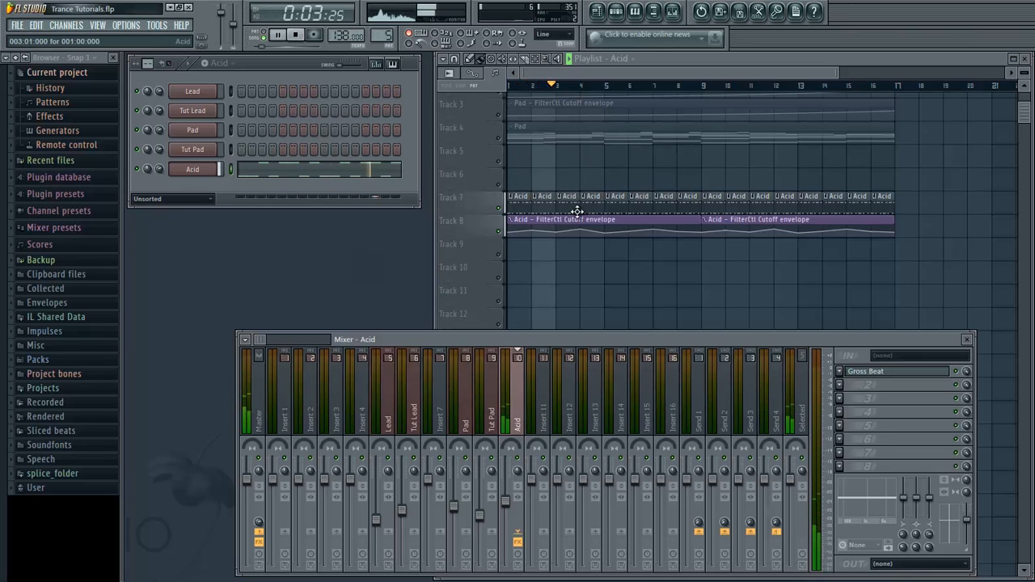
key("space")
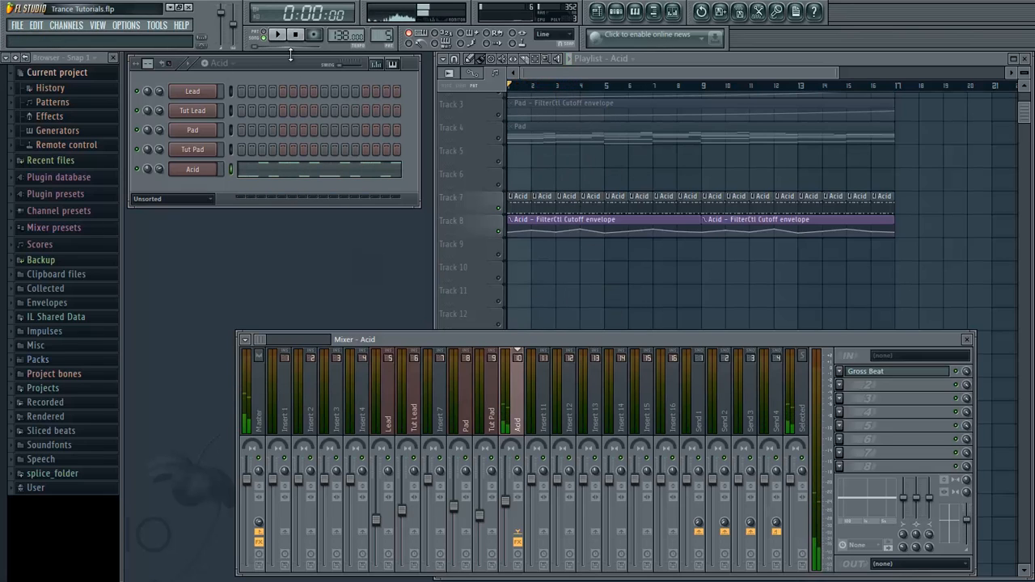
- Switch to the Tut Acid pattern and add a Sylenth1 channel
left_click(221, 66)
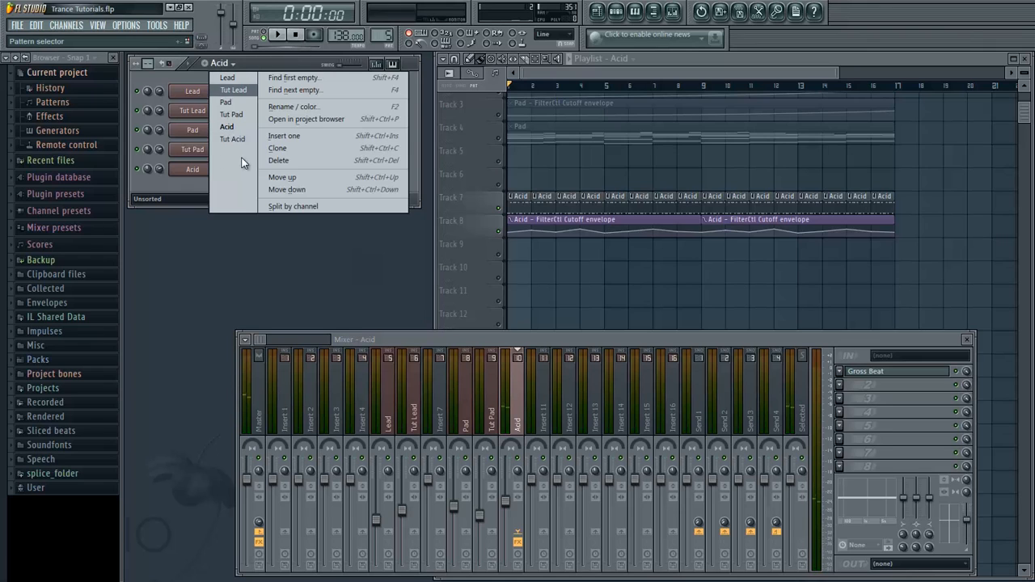
left_click(228, 139)
left_click(67, 27)
mouse_move(116, 41)
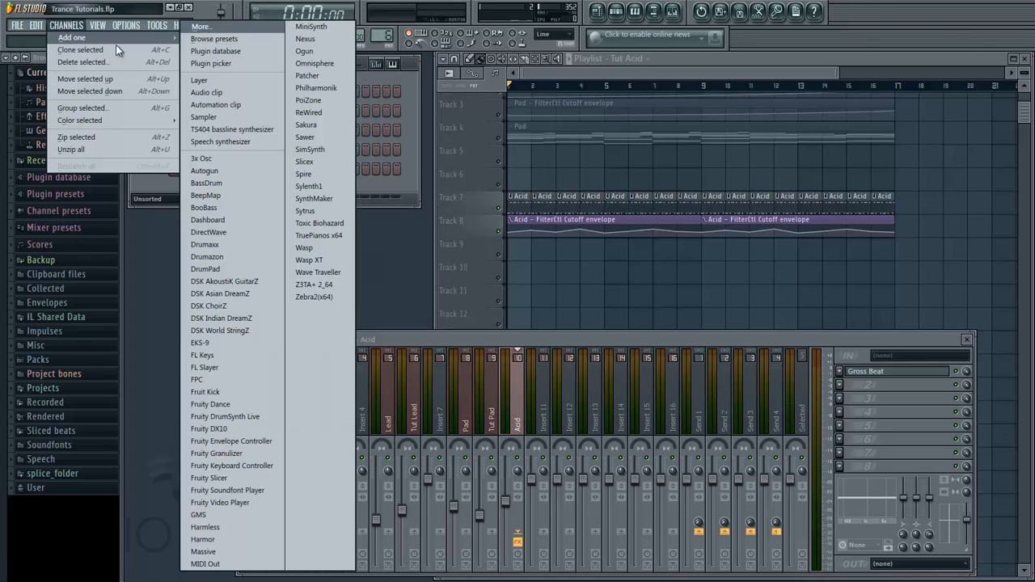
left_click(322, 186)
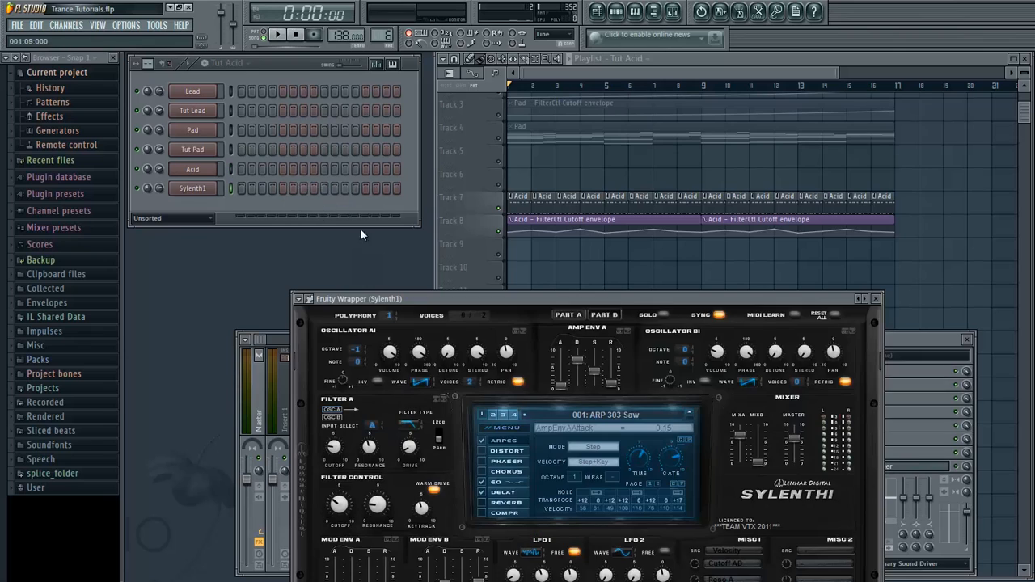
- Paste the copied notes into the Sylenth1 channel
left_click(201, 170)
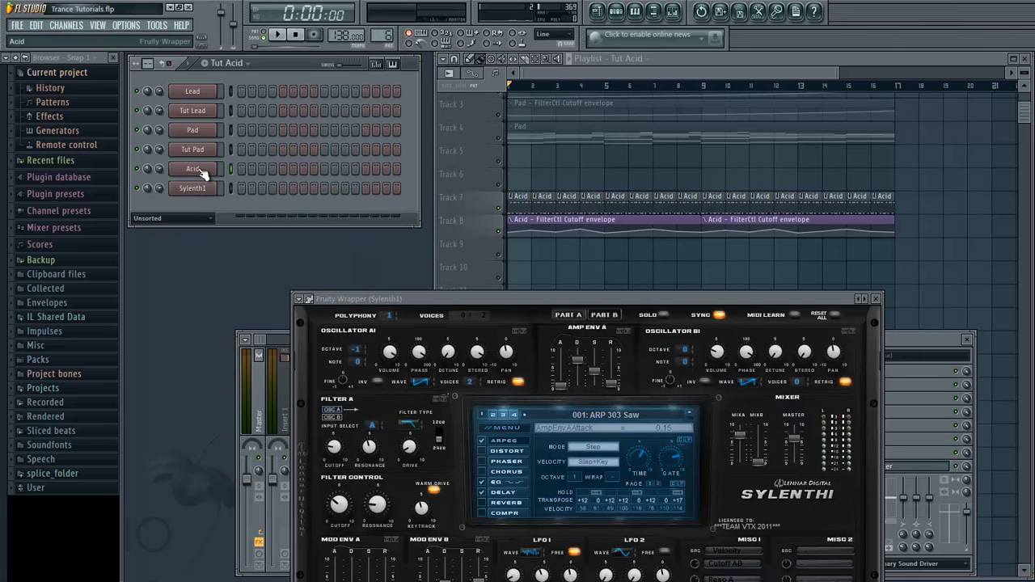
right_click(188, 191)
mouse_move(283, 236)
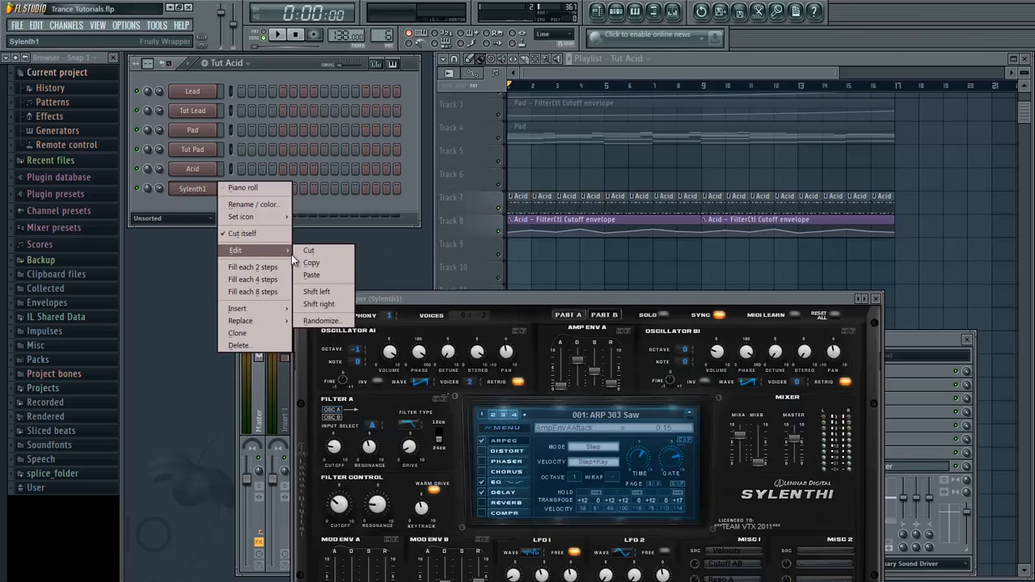
left_click(336, 275)
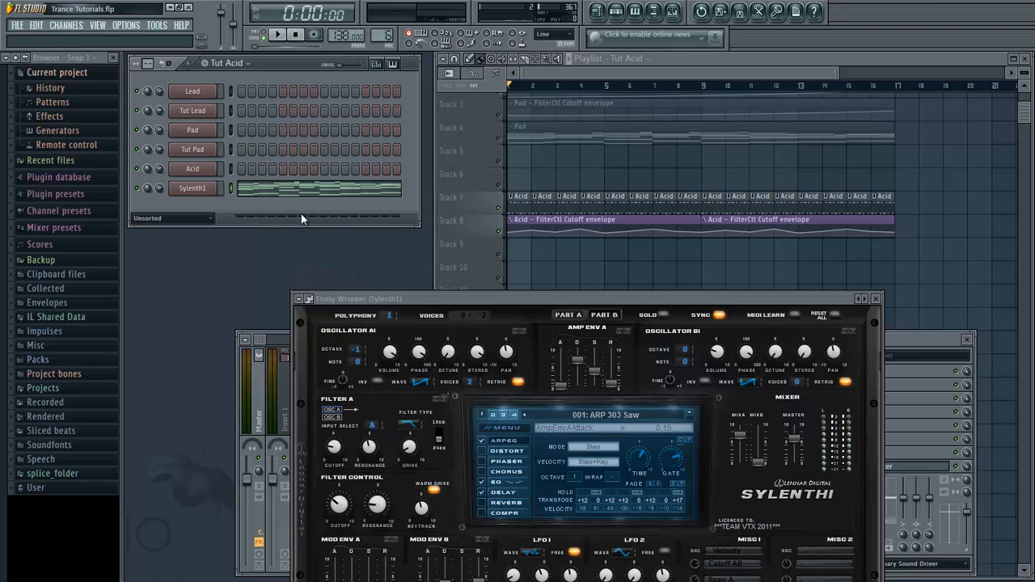
- Delete all pasted notes except the first D#3 note and shorten it to one bar
left_click(298, 189)
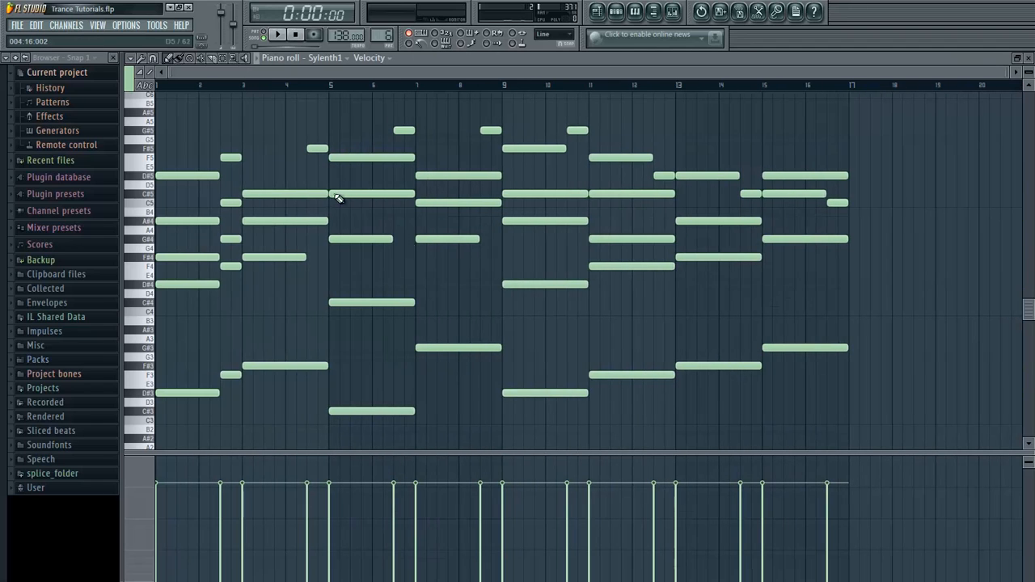
left_click_drag(856, 330, 157, 108)
left_click_drag(283, 335, 881, 441)
key("Delete")
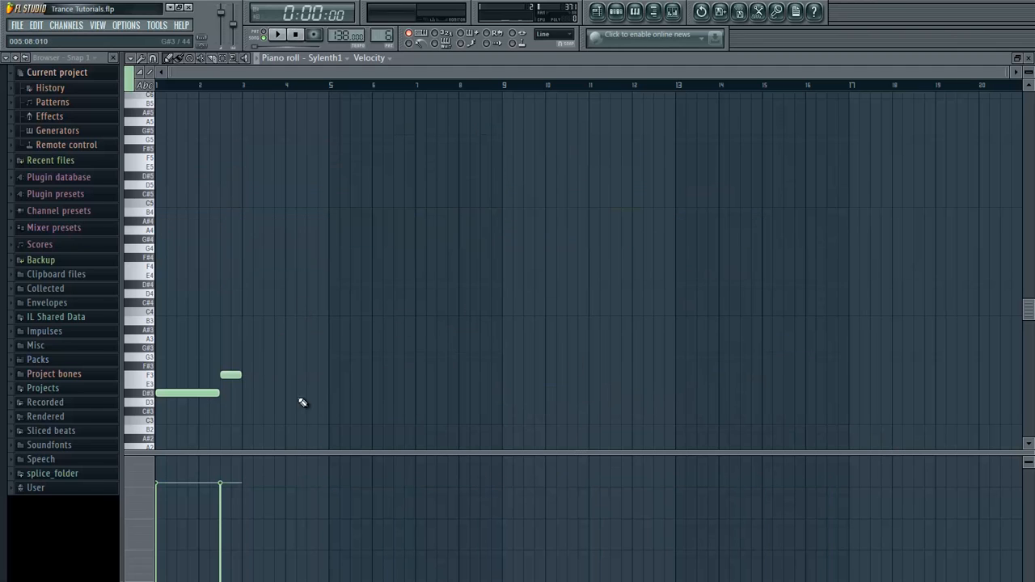
right_click(234, 374)
scroll(247, 372, "up", 4)
scroll(455, 351, "down", 3)
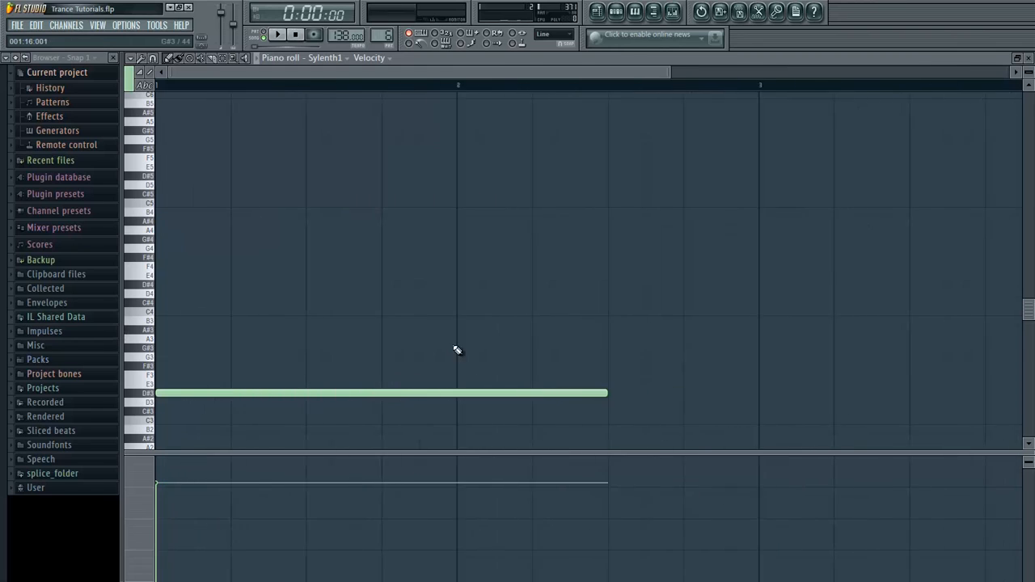
left_click_drag(511, 393, 401, 394)
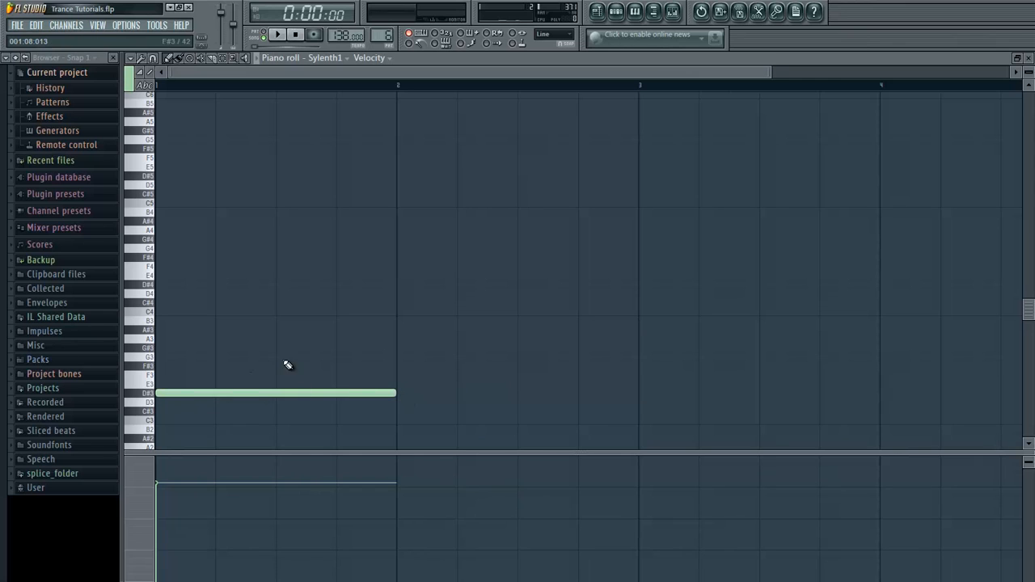
- Close the note editor and reset Sylenth1 to its Init preset
key("Escape")
left_click_drag(516, 306, 573, 178)
left_click(556, 305)
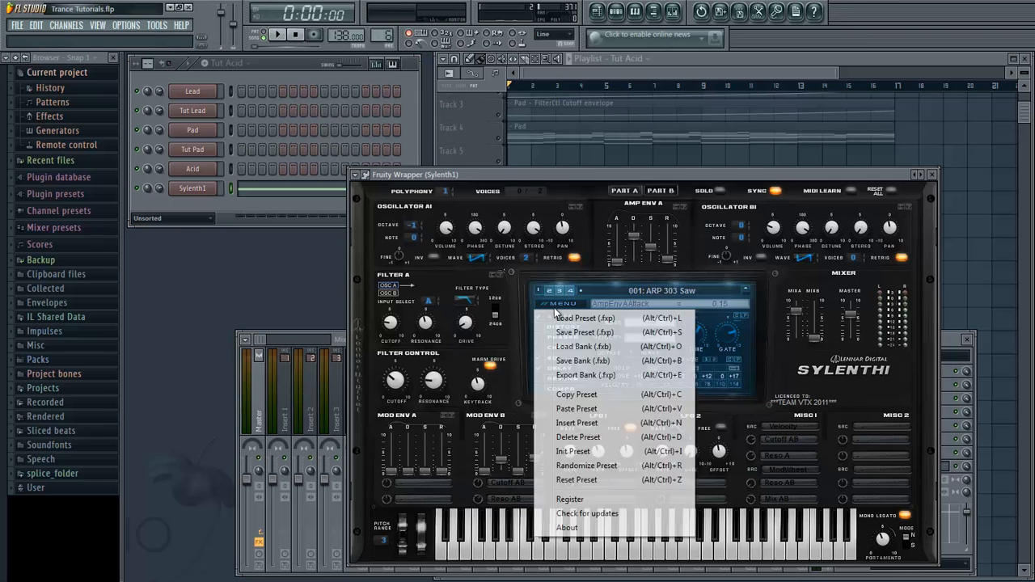
left_click(558, 451)
- Replace the one-bar D#3 note in the Sylenth1 channel with a one-step D#3 note on step 2
left_click(265, 191)
scroll(271, 198, "down", 3)
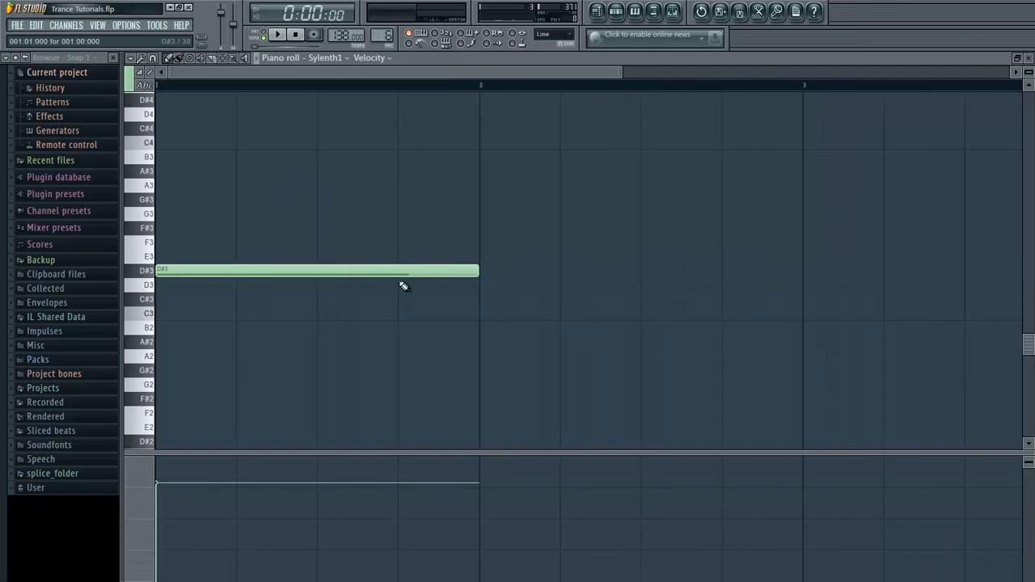
scroll(412, 291, "up", 1)
left_click_drag(474, 294, 175, 292)
right_click(167, 293)
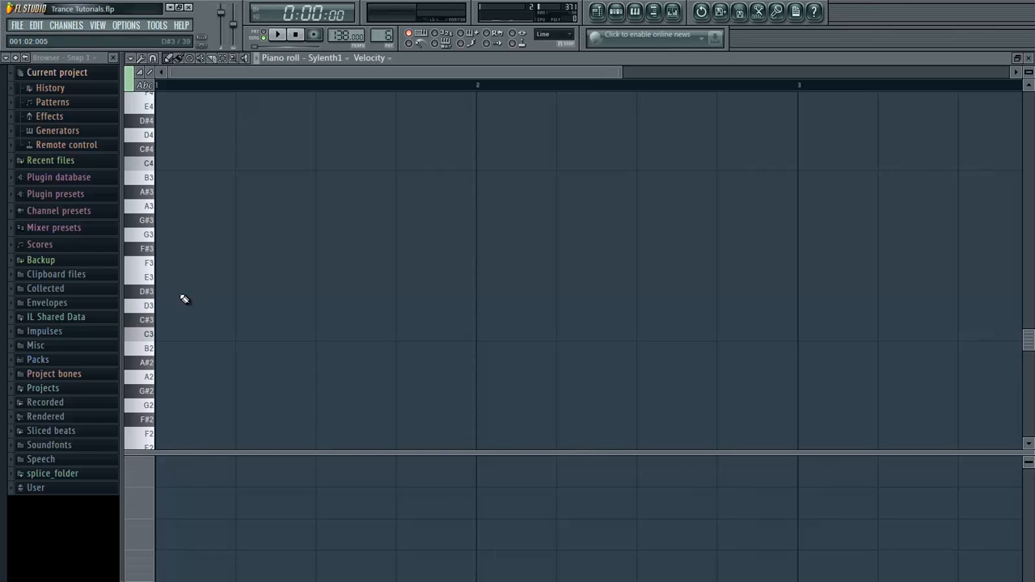
left_click(185, 293)
scroll(302, 272, "up", 2)
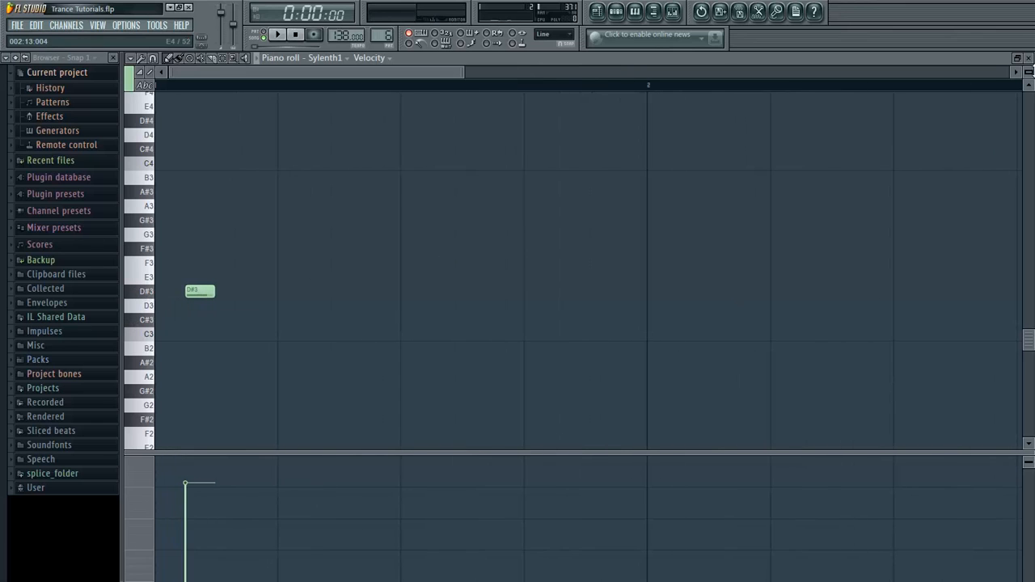
left_click(1028, 58)
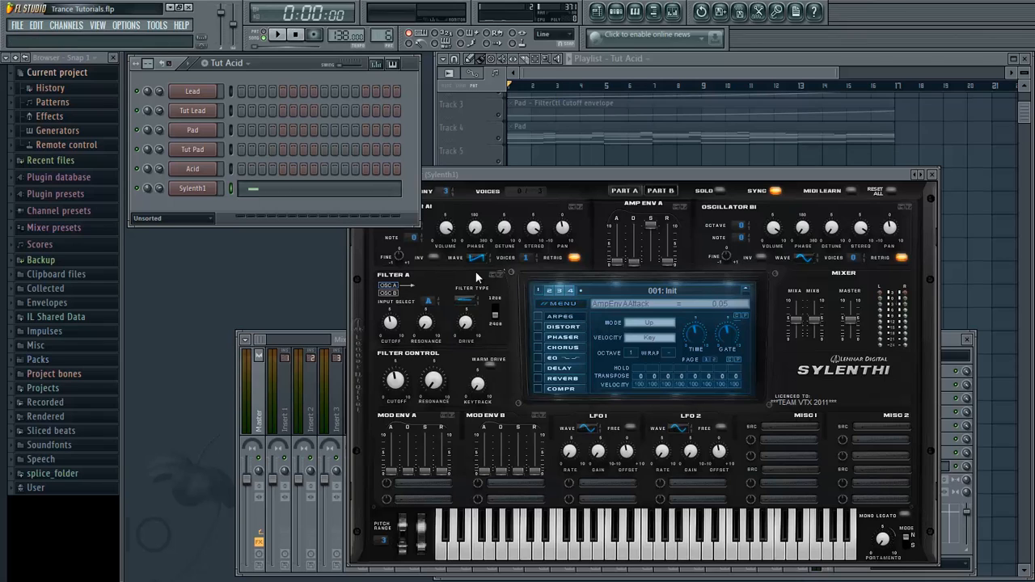
- Add D#3 notes on steps 4 and 7, and duplicate the three notes to start from step 10
left_click(293, 198)
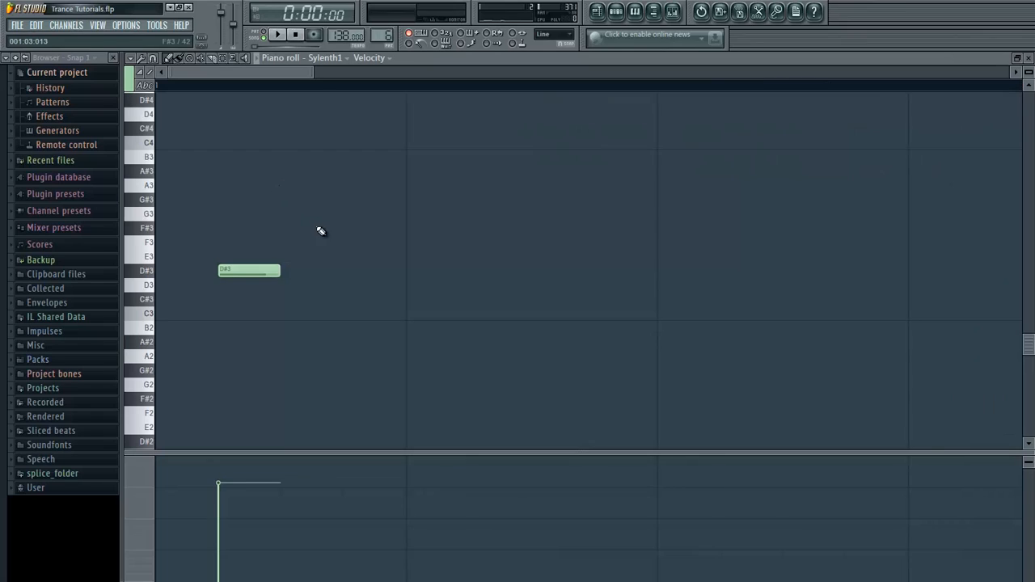
left_click(338, 273)
scroll(324, 310, "down", 2)
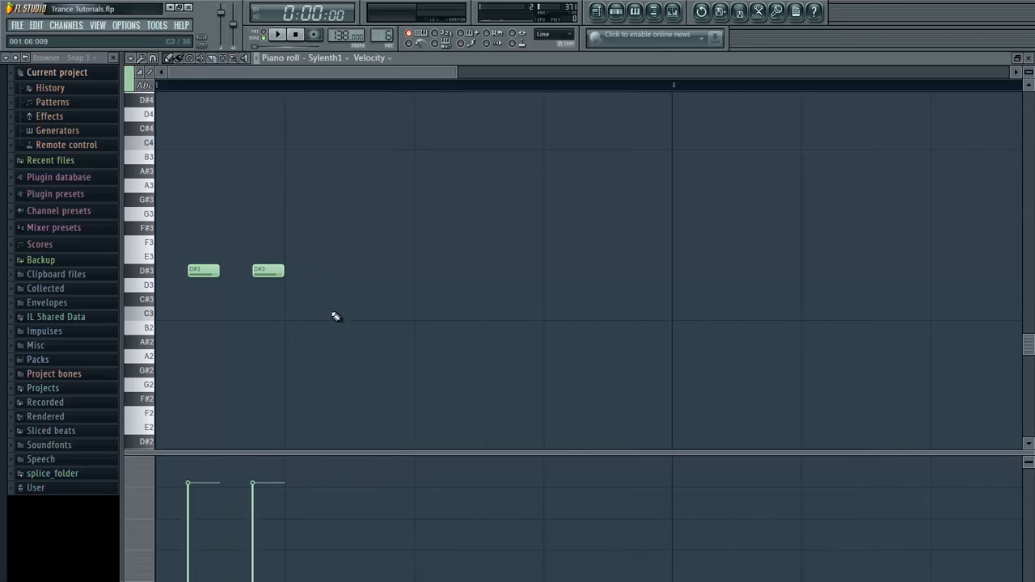
left_click(344, 269)
key("ctrl+a")
left_click_drag(193, 279, 445, 279, "shift")
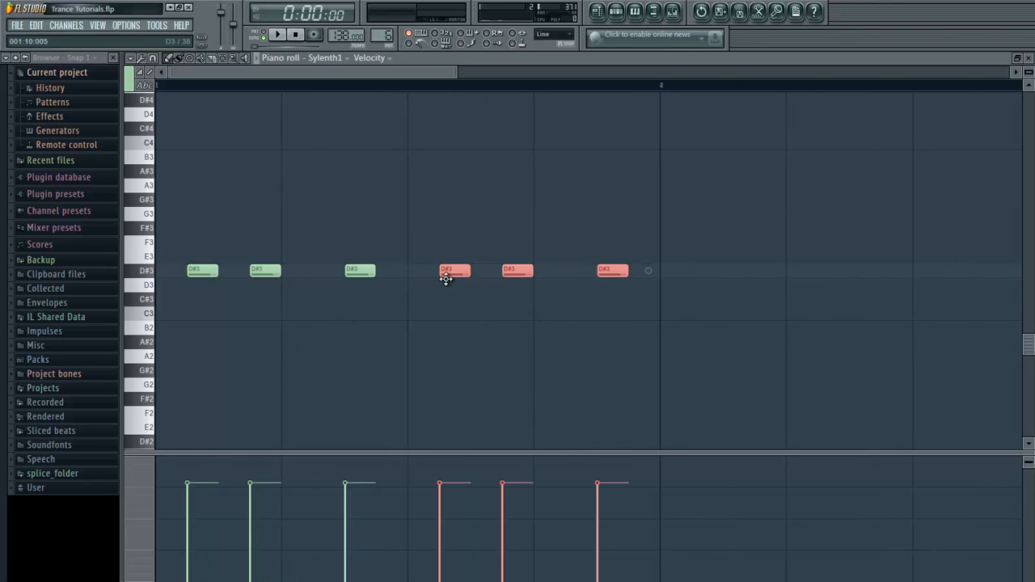
- Place one-step D#4 notes on steps 3, 6, 8, 11, 14 and 16, an octave above the D#3 notes
scroll(473, 346, "up", 3)
left_click_drag(526, 372, 324, 321)
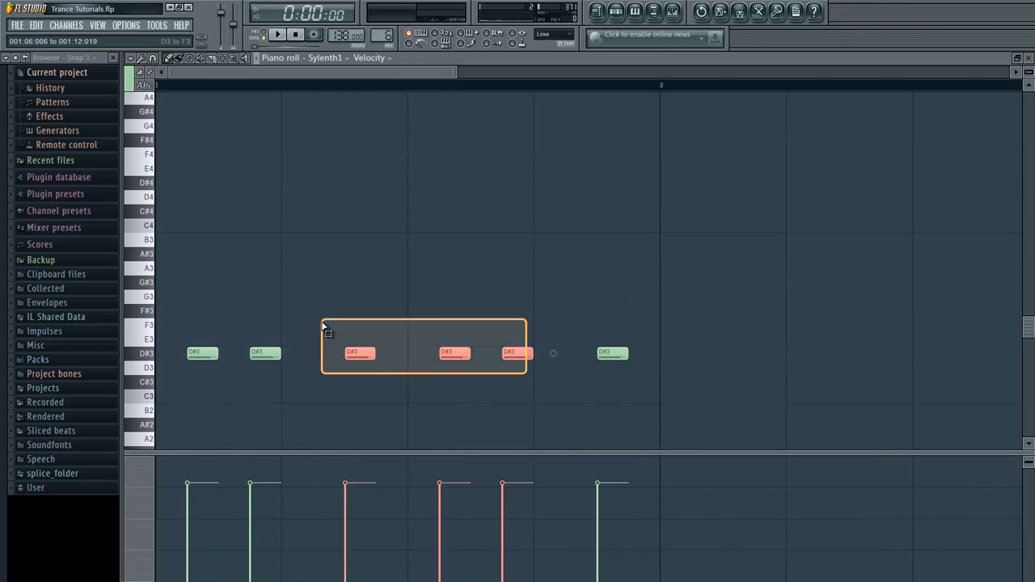
left_click_drag(358, 354, 496, 192)
left_click(570, 267)
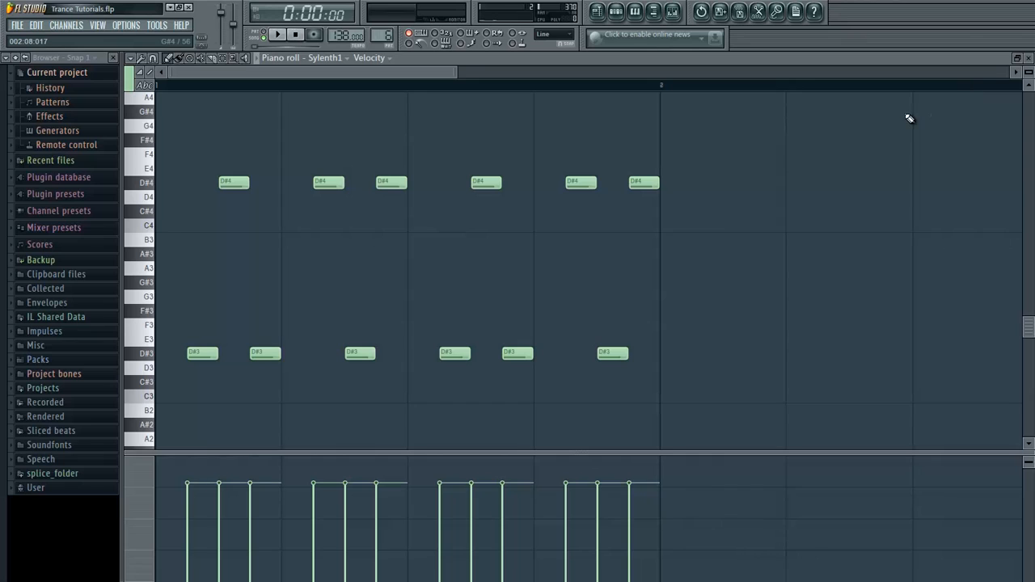
- Add one-step D#3 notes on steps 1 and 9 and D#4 notes on steps 5 and 13, and close the piano roll
scroll(224, 183, "up", 2, "ctrl")
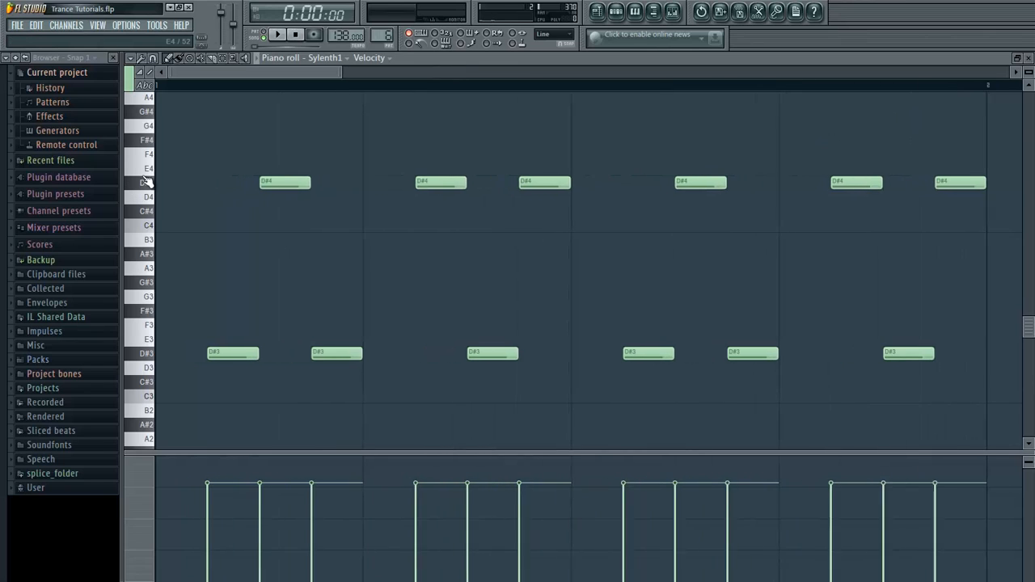
scroll(182, 227, "down", 2)
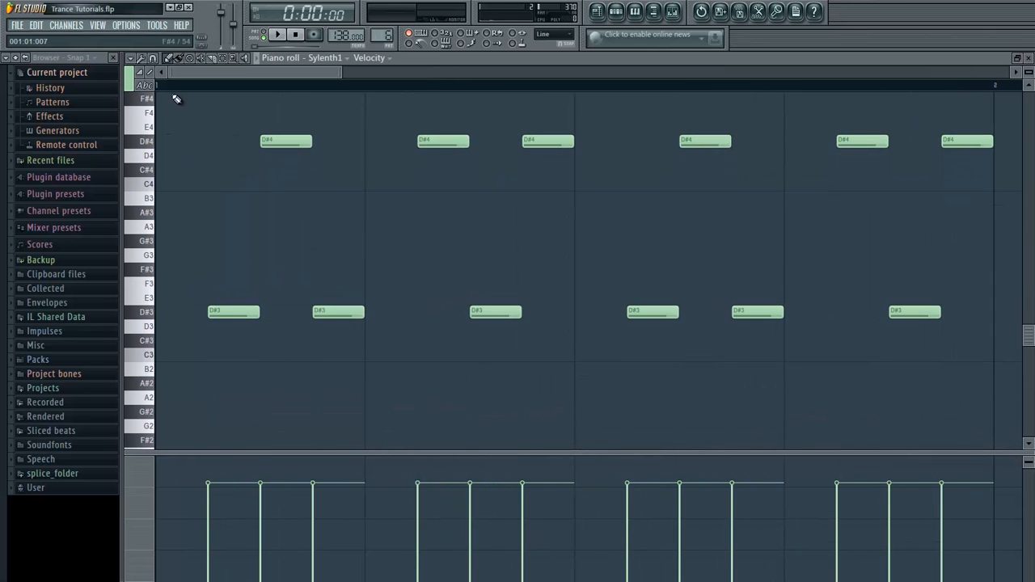
left_click(146, 146)
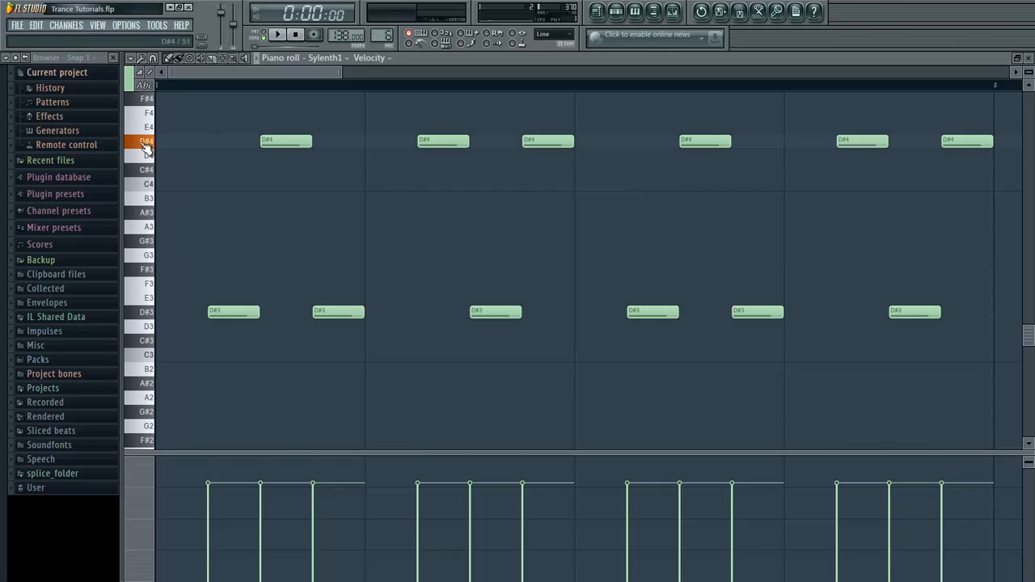
scroll(178, 154, "down", 2)
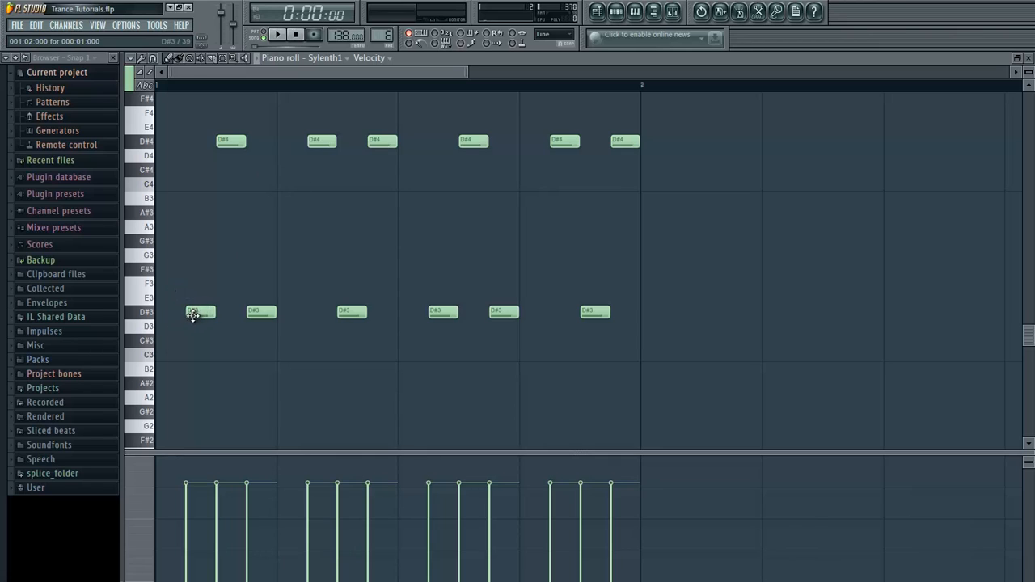
left_click(167, 315)
left_click(283, 142)
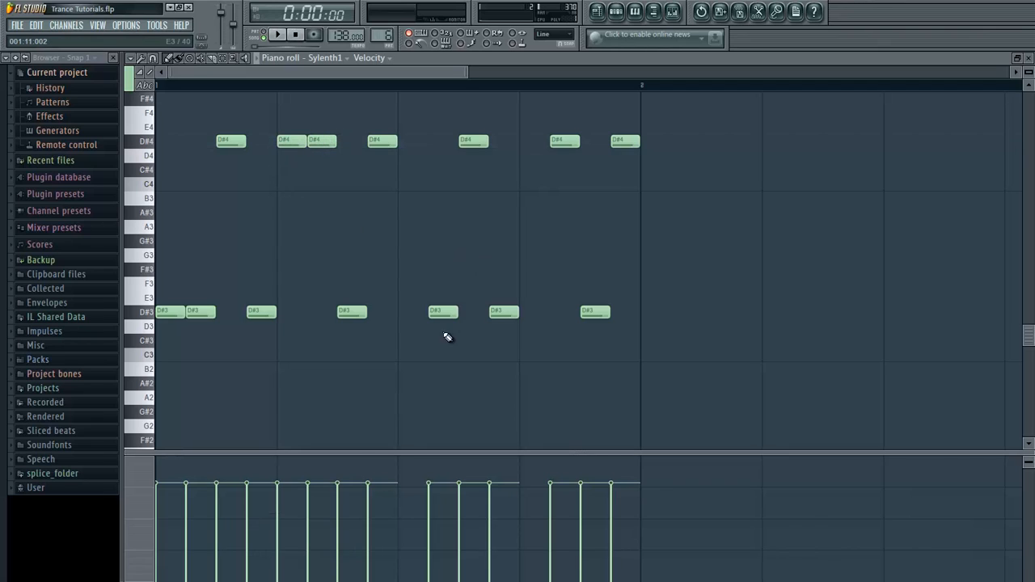
left_click(399, 310)
left_click(526, 142)
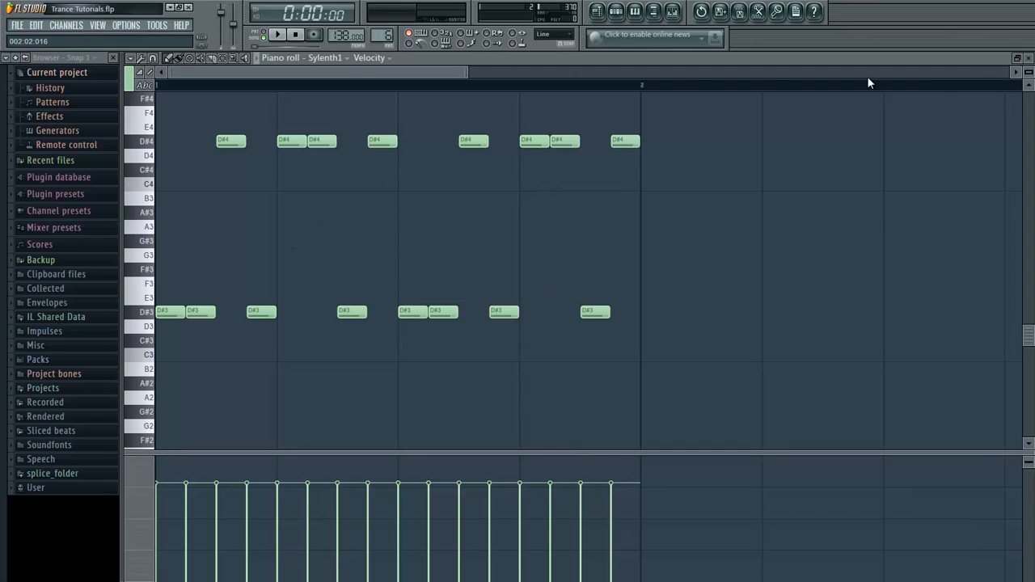
left_click(1029, 58)
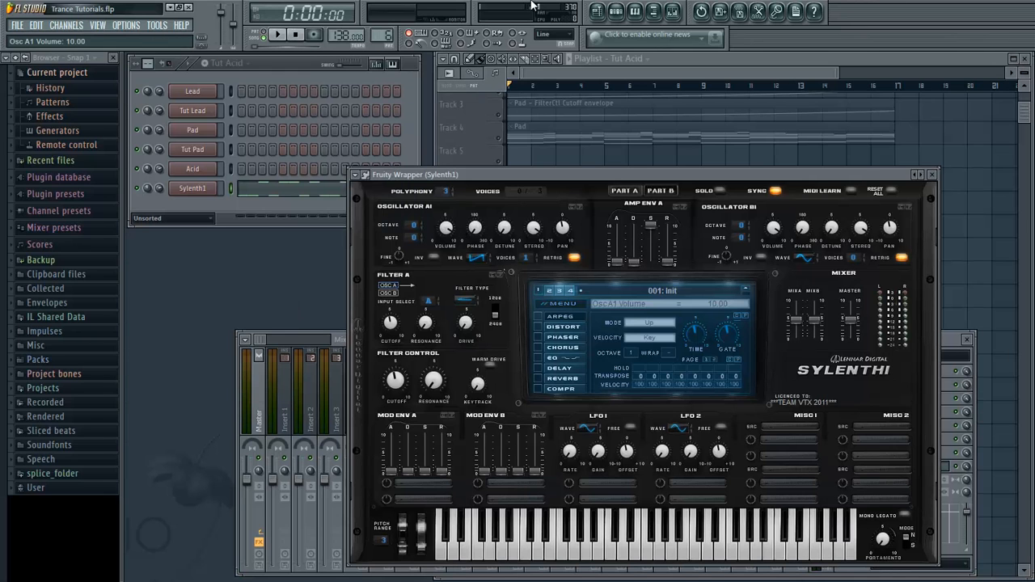
- Rename the Sylenth1 channel as Tut Acid 1
right_click(202, 189)
left_click(239, 194)
type("Tut")
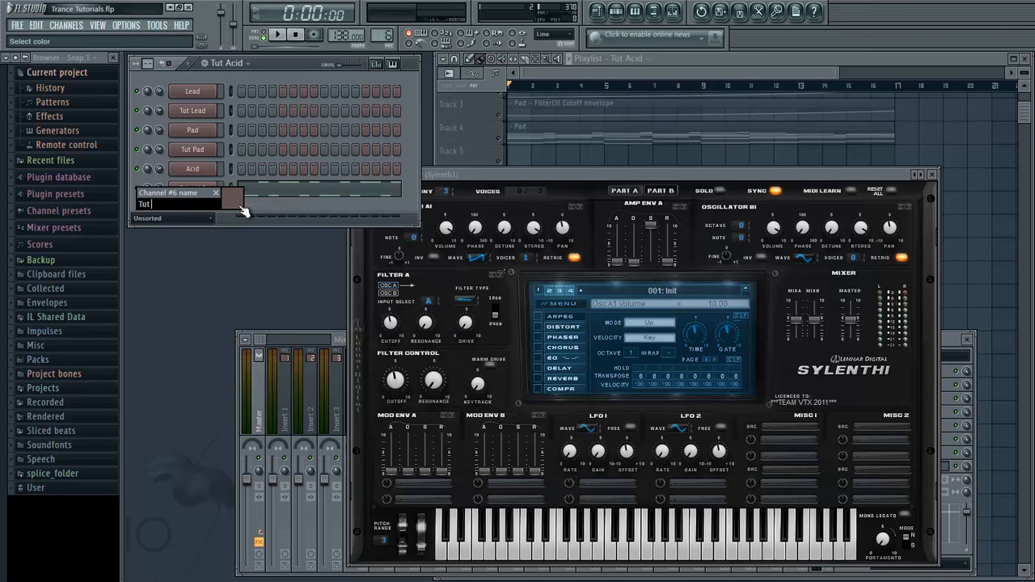
type(" Acid 1")
key("Return")
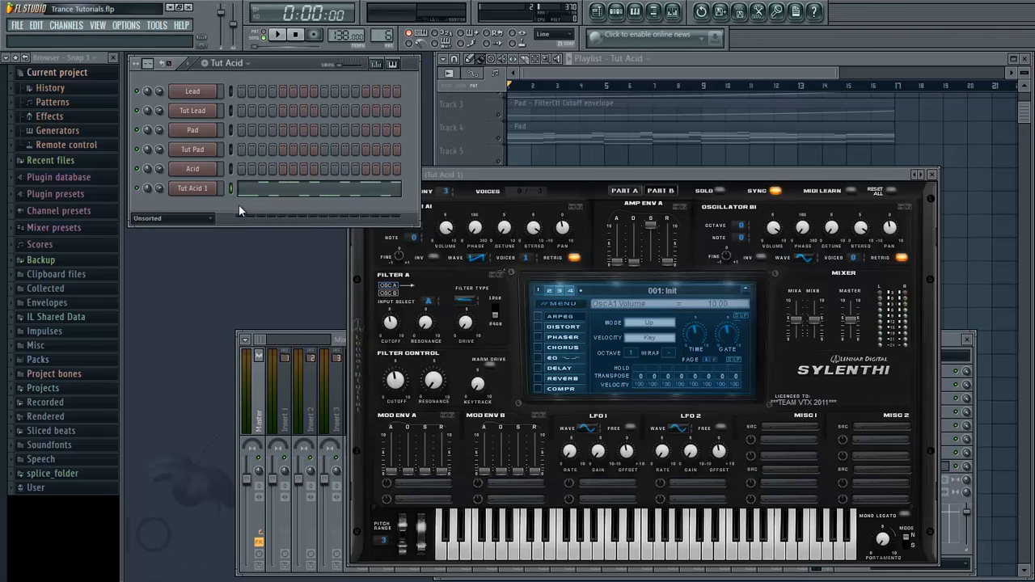
- Link the Tut Acid 1 channel to mixer insert 11 and lower that track's level to -9.2 dB
left_click(342, 338)
right_click(552, 395)
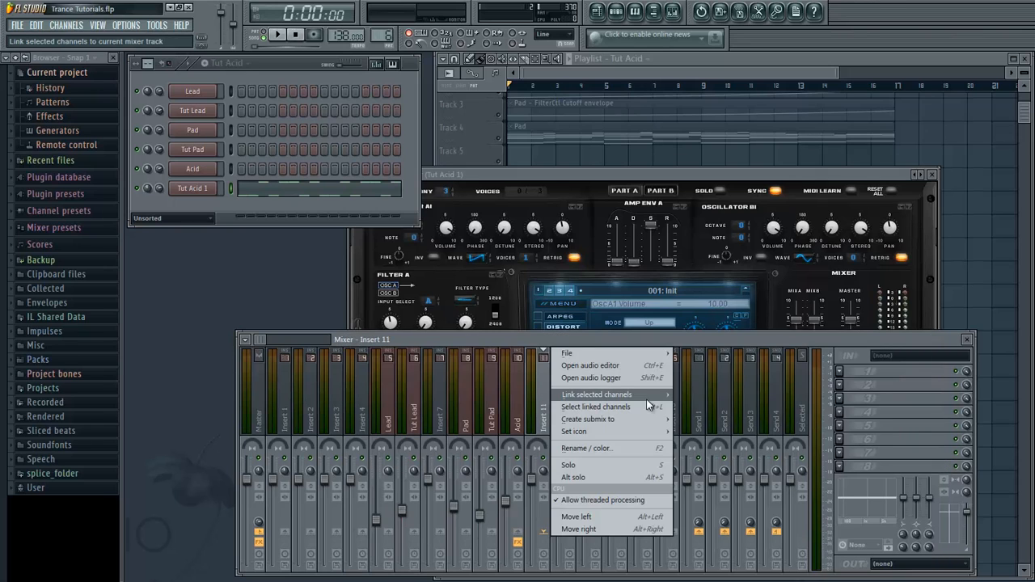
mouse_move(601, 396)
left_click(688, 394)
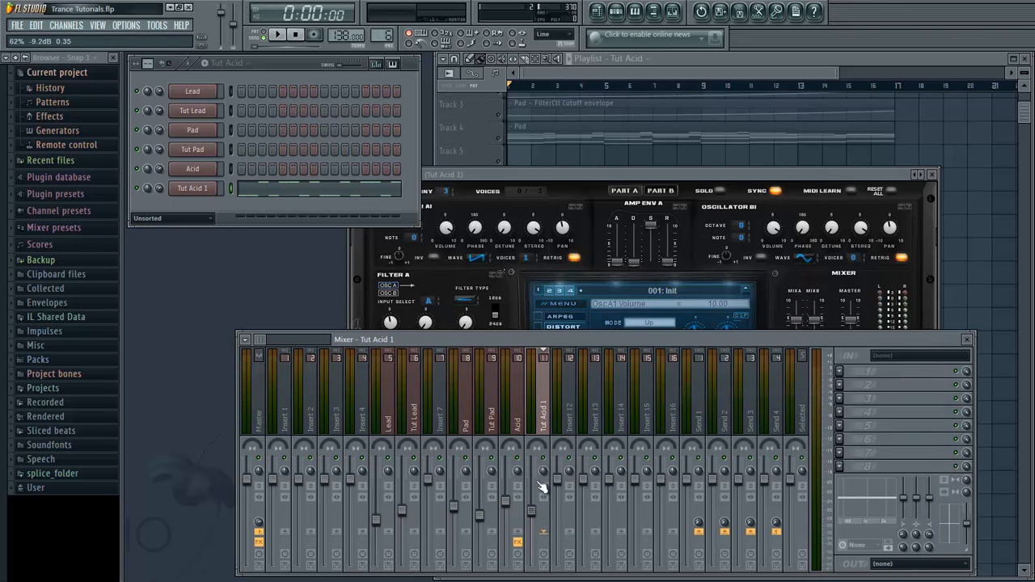
left_click(547, 180)
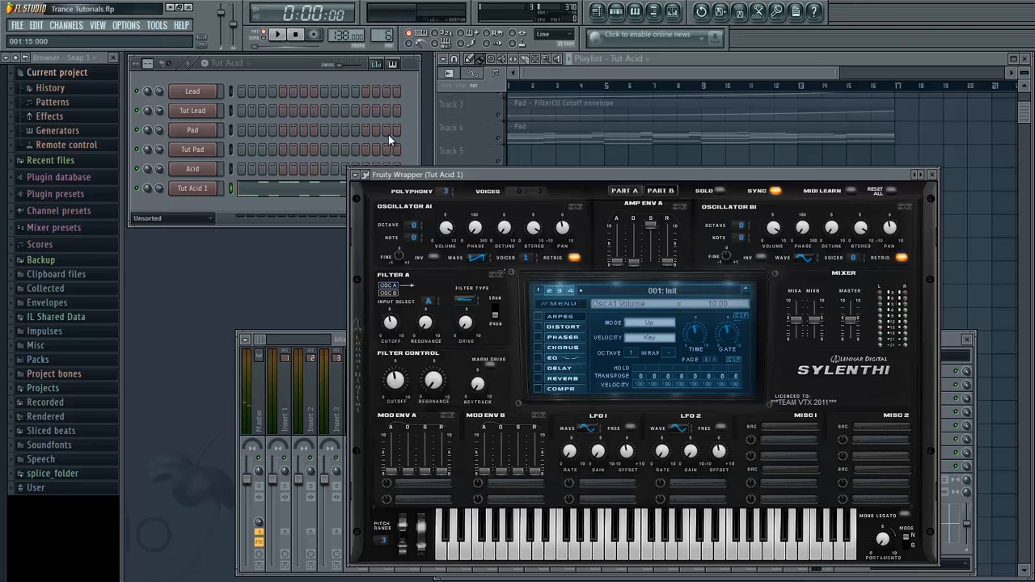
- Play the Tut Acid pattern briefly to audition the initialised sound
left_click(411, 136)
key("space")
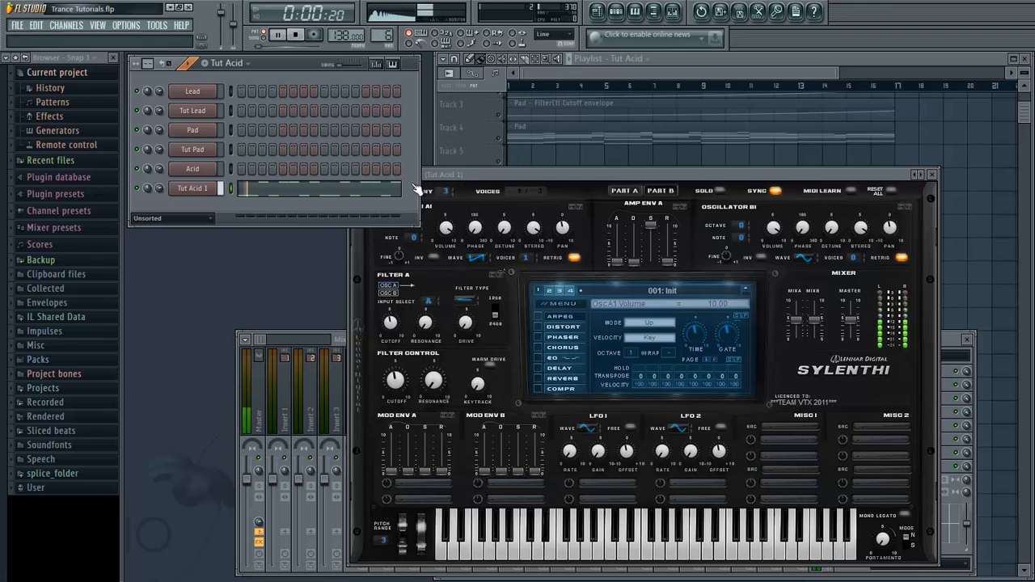
key("space")
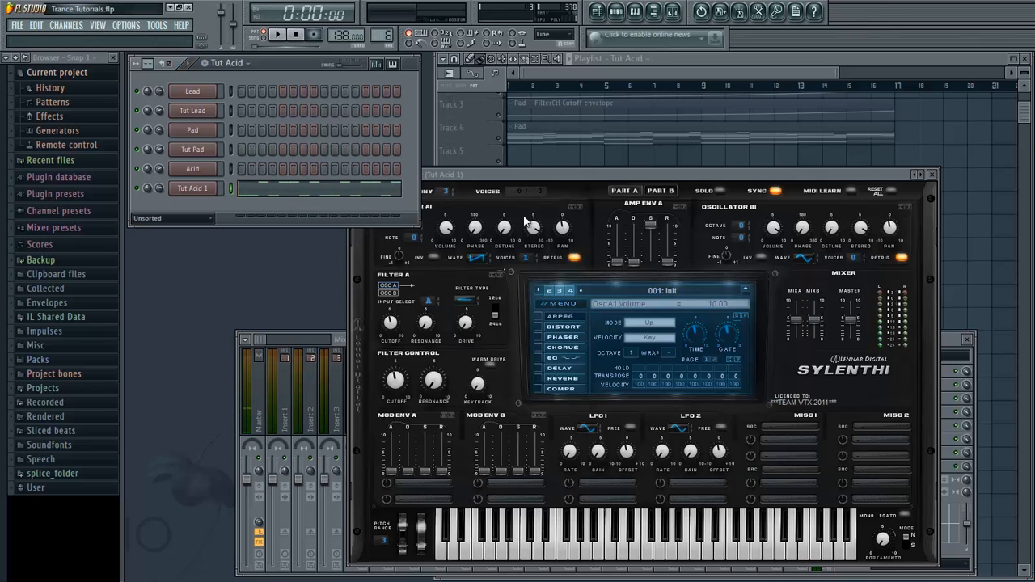
- Set the Tut Acid 1 synth's polyphony to 8 and filter A's type to Bandpass
left_click(490, 181)
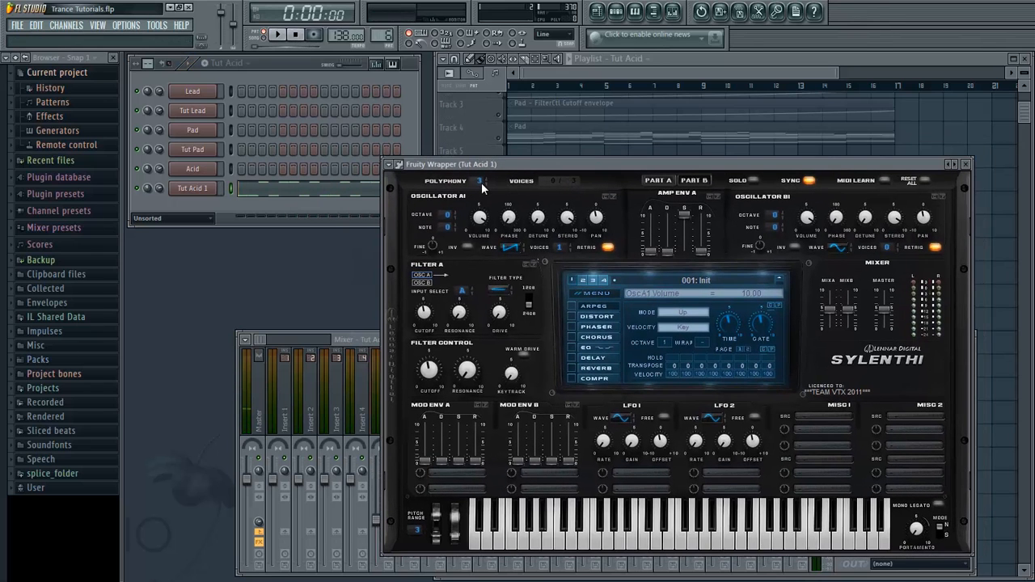
left_click_drag(482, 184, 492, 175)
left_click_drag(503, 167, 506, 166)
left_click_drag(588, 165, 604, 143)
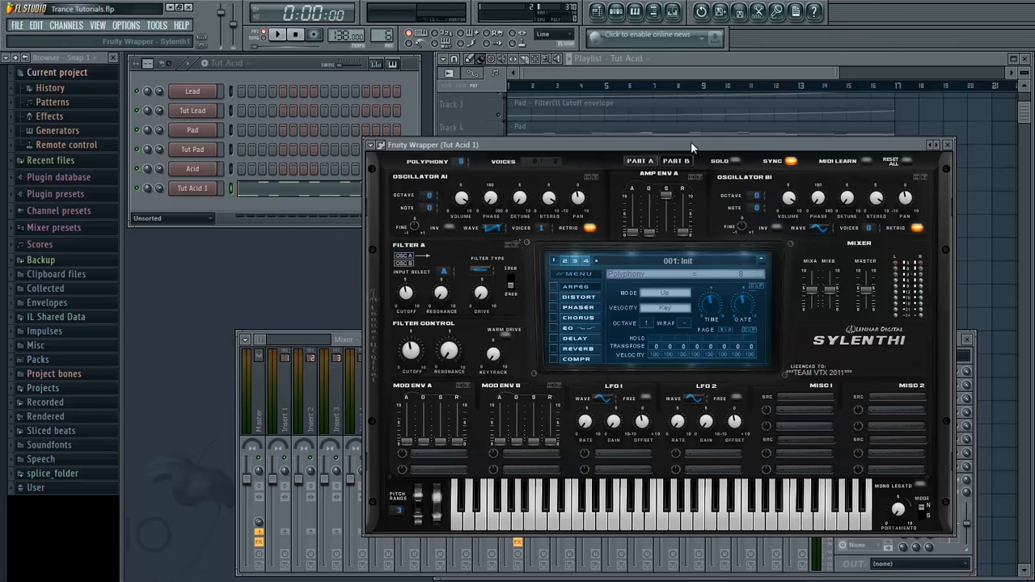
left_click_drag(574, 147, 603, 149)
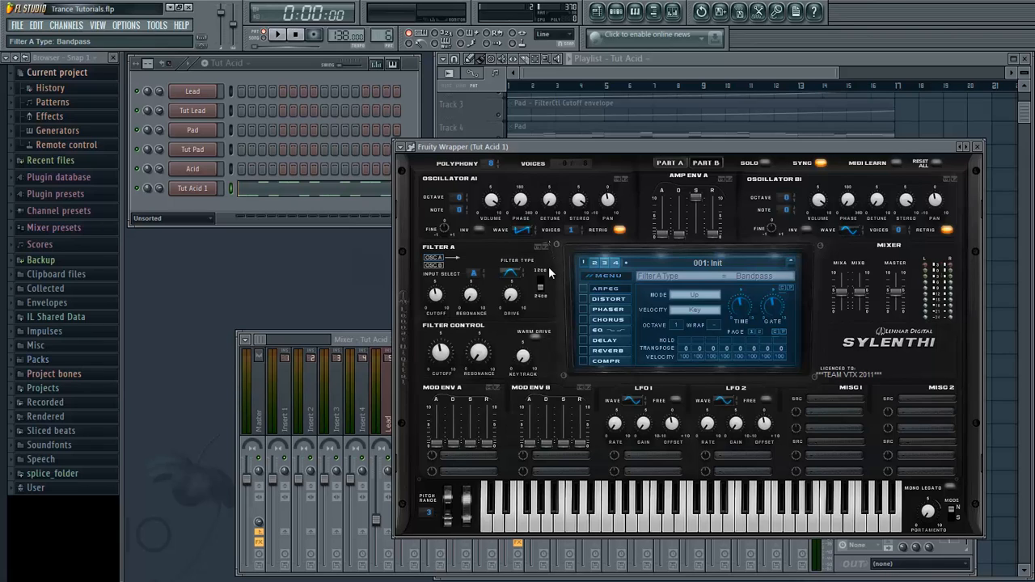
- Enable mono legato with a portamento time of 4.95, and set the filter control cutoff to 120.88 Hz during playback
left_click(946, 490)
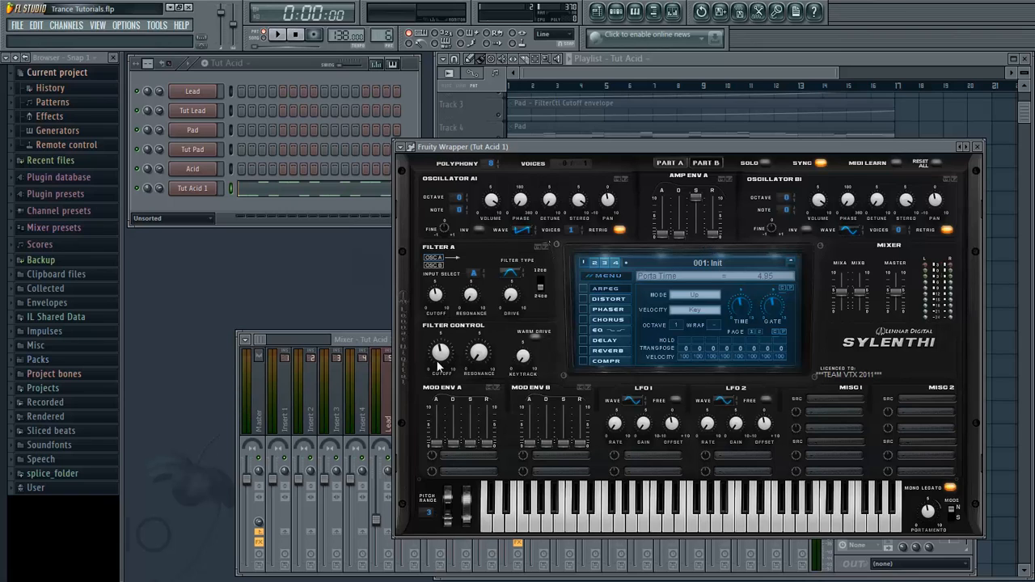
key("space")
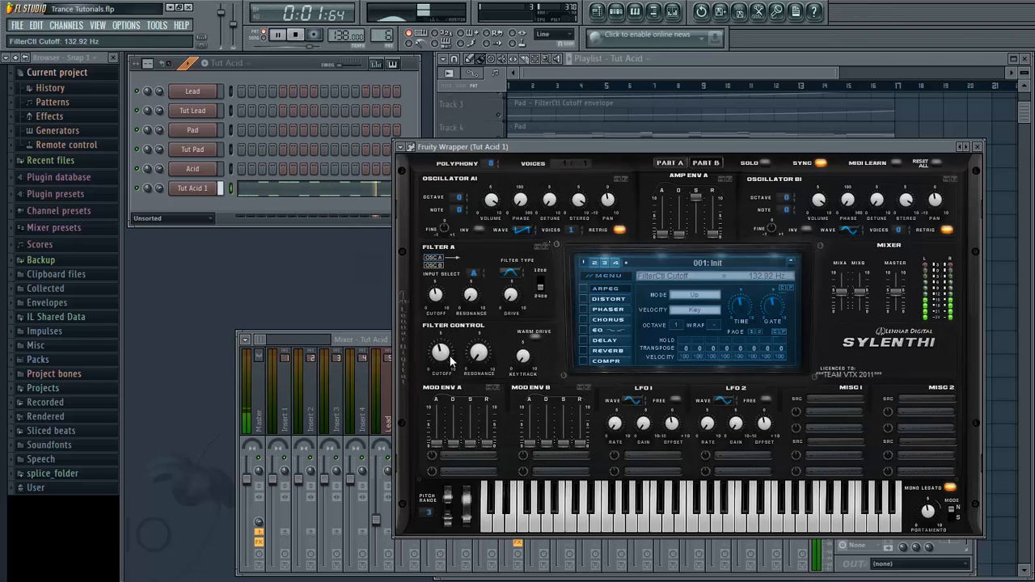
key("space")
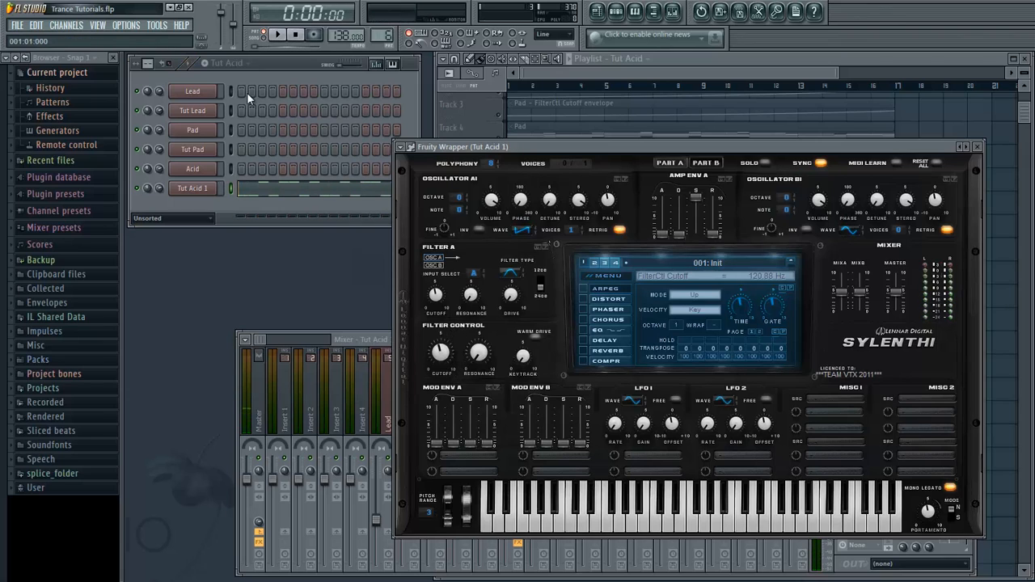
- Turn off retrigger on both oscillators, and set oscillator A1's detune to 3.57 and voices to 3
left_click(619, 230)
left_click(947, 231)
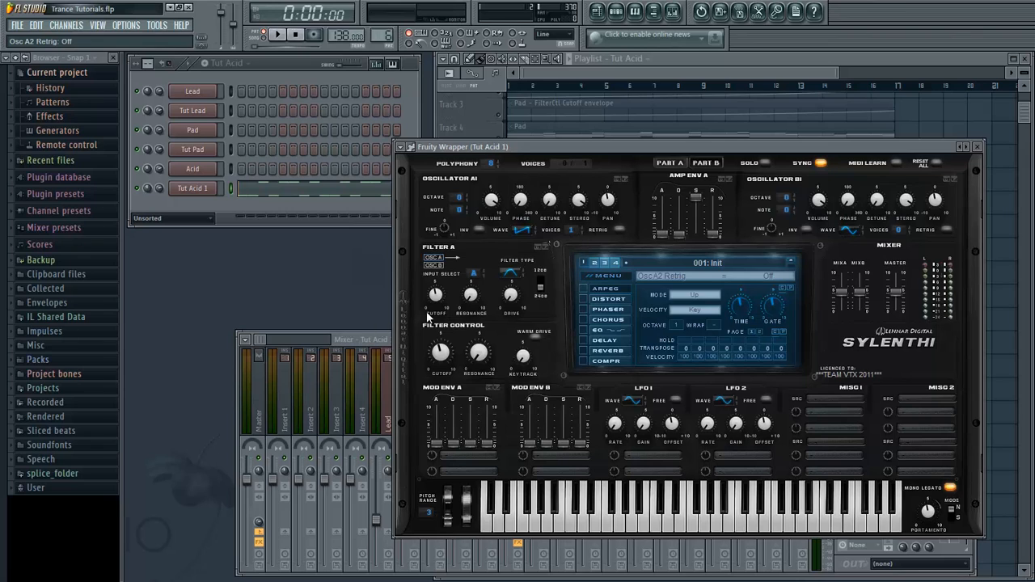
left_click(550, 199)
key("space")
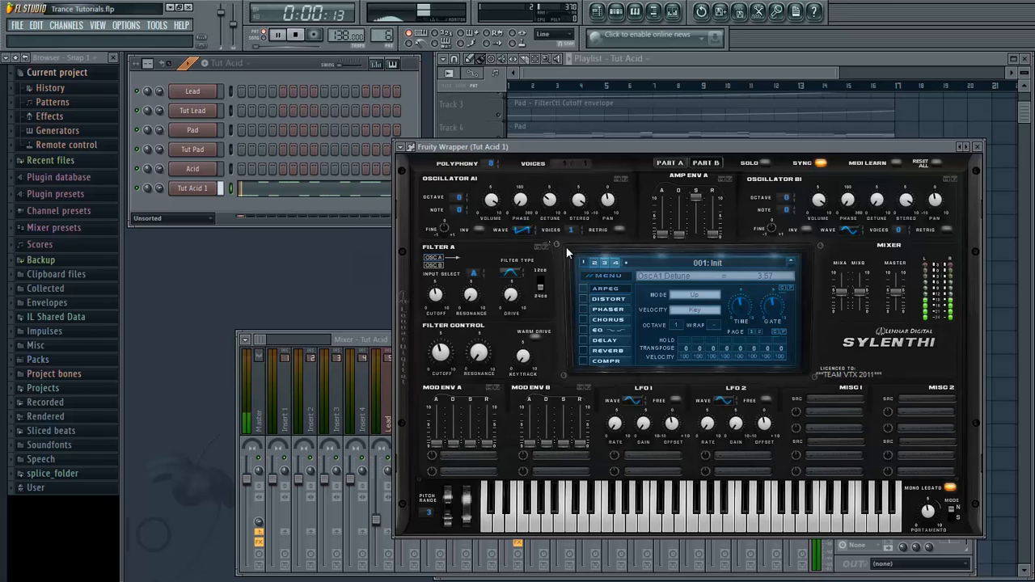
left_click_drag(571, 236, 577, 218)
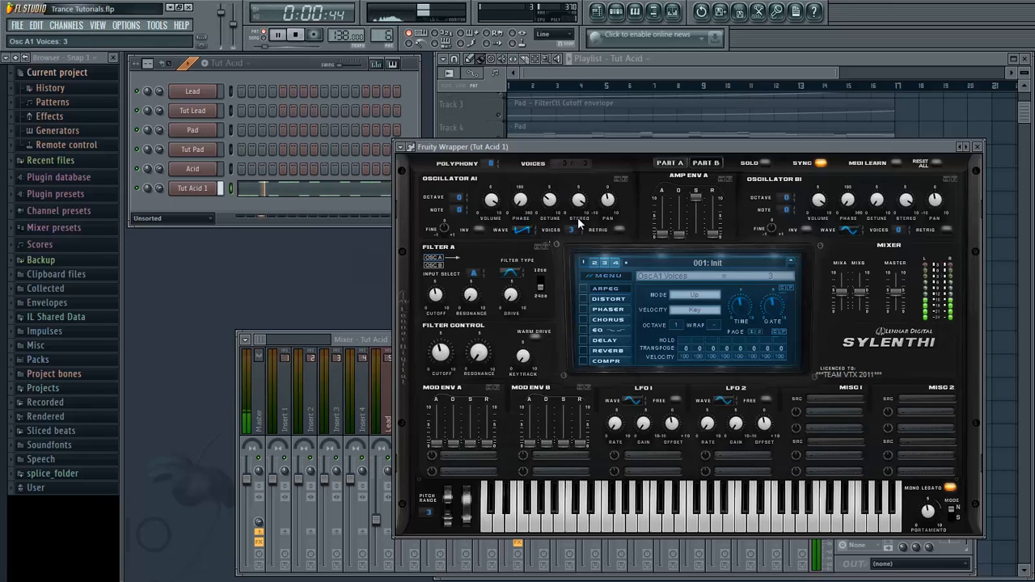
key("space")
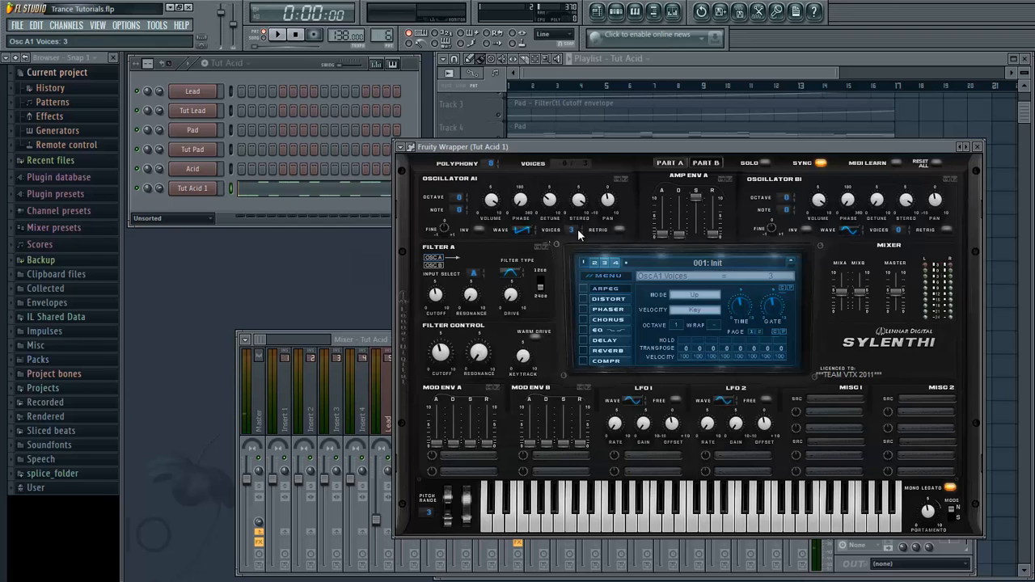
- Raise the Tut Acid 1 mixer track to -4.0 dB and set the filter control cutoff to 160.71 Hz during playback
left_click(391, 367)
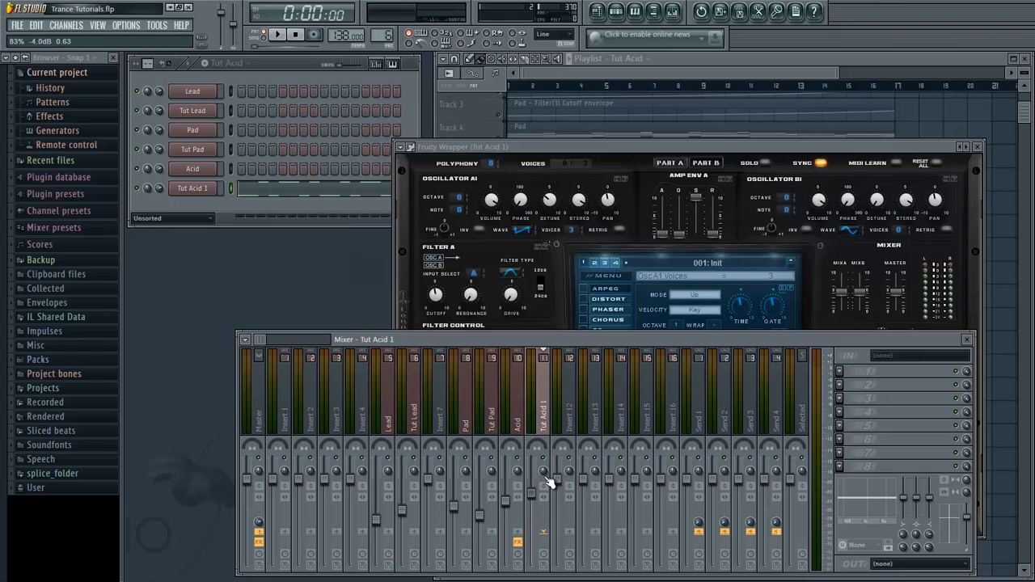
left_click(588, 153)
key("space")
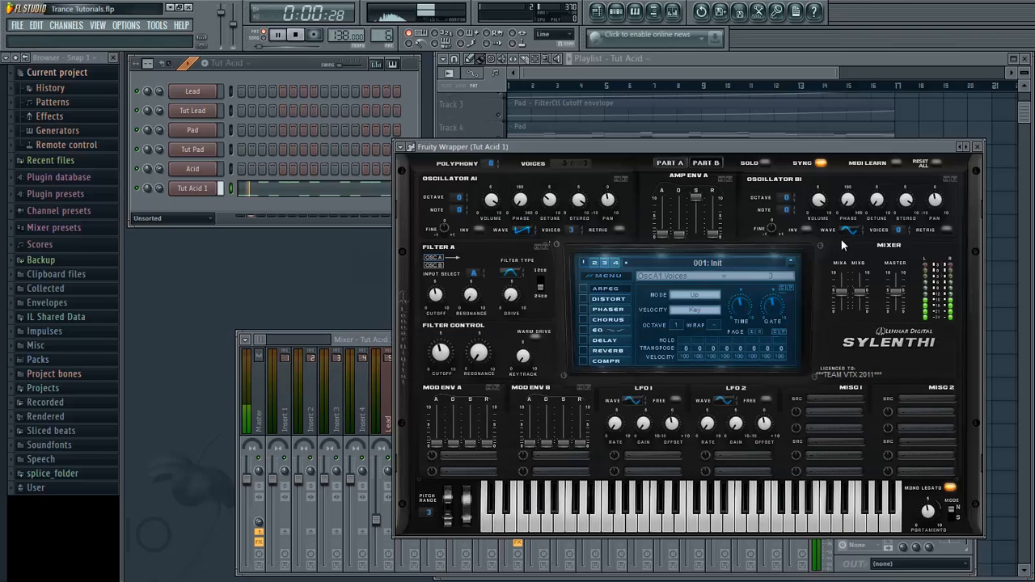
mouse_move(447, 357)
left_mouse_down()
mouse_move(443, 335)
mouse_move(450, 385)
mouse_move(447, 355)
left_mouse_up()
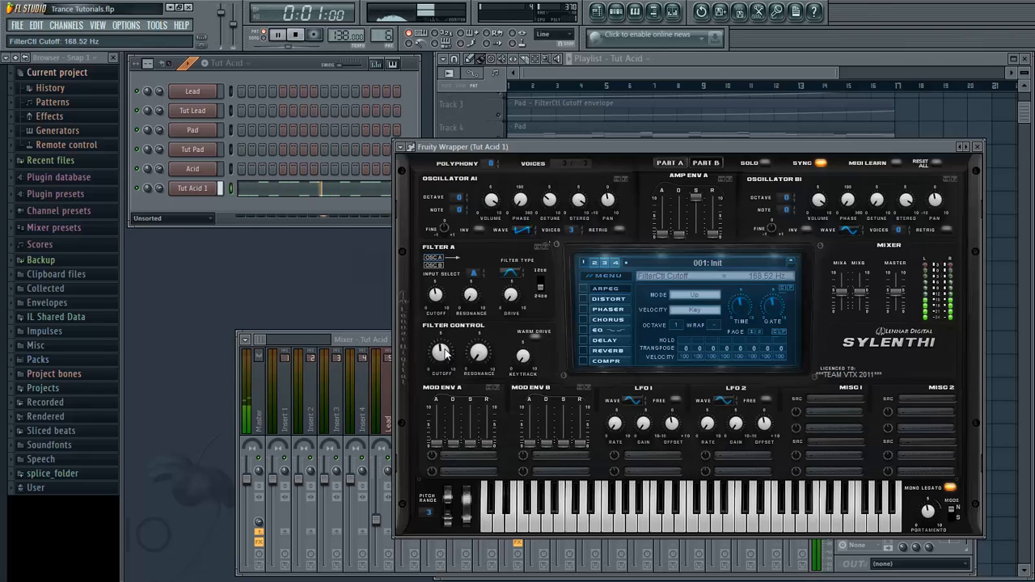
key("space")
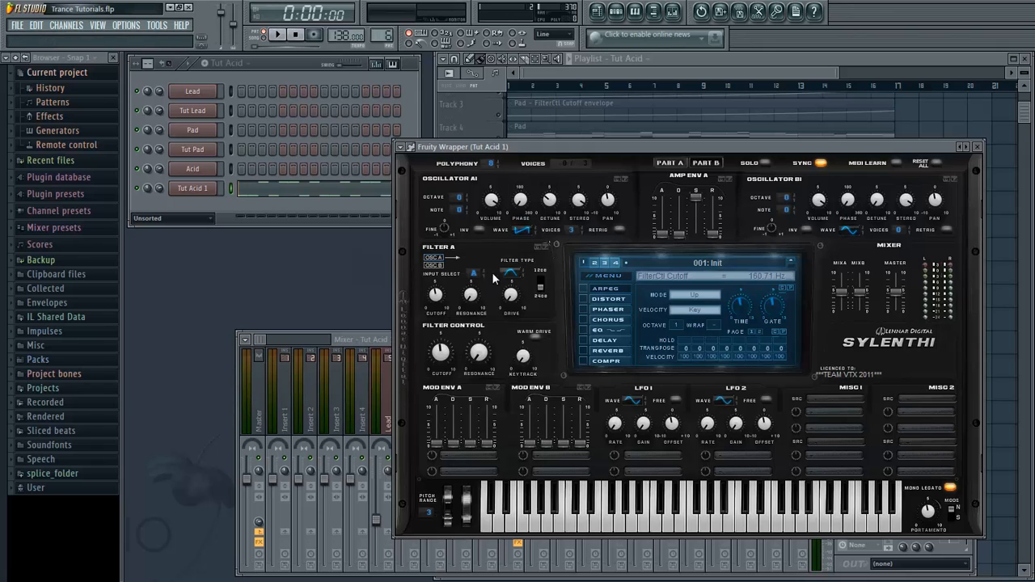
- Set oscillator A2 to a Saw wave with 1 voice and a detune of 4.71, and audition the pattern
left_click(853, 236)
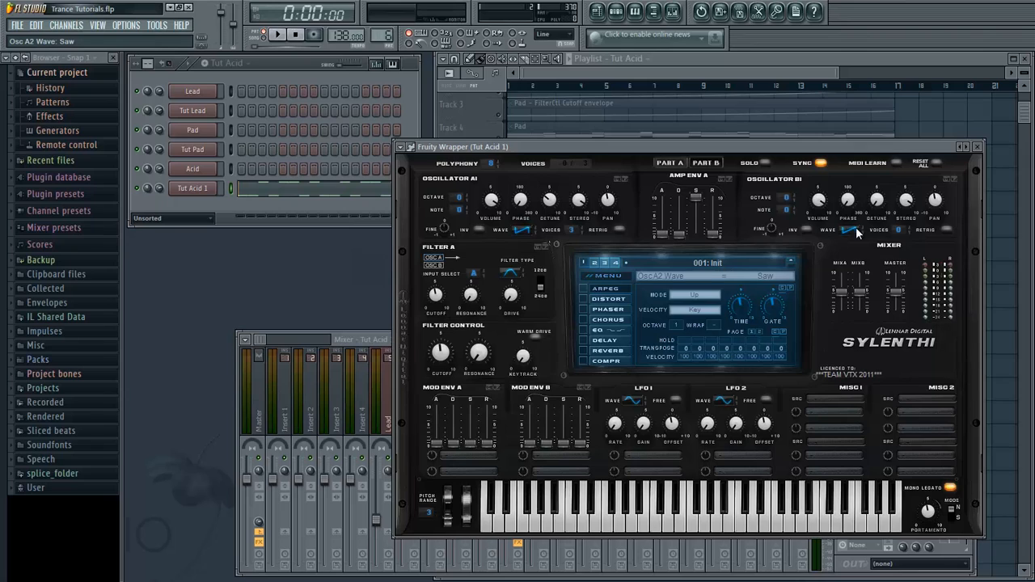
left_click(906, 227)
left_click_drag(882, 200, 886, 144)
key("space")
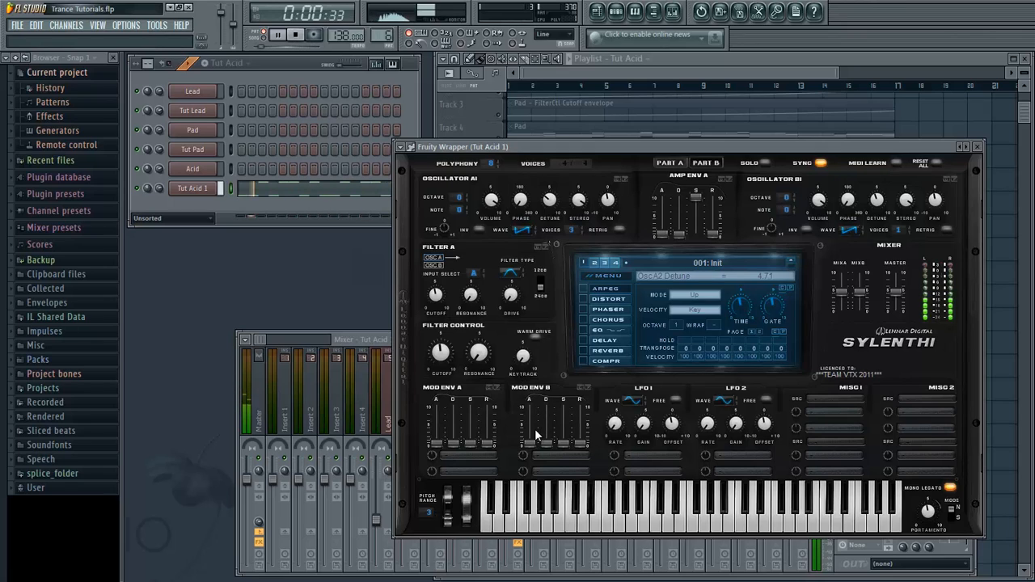
key("space")
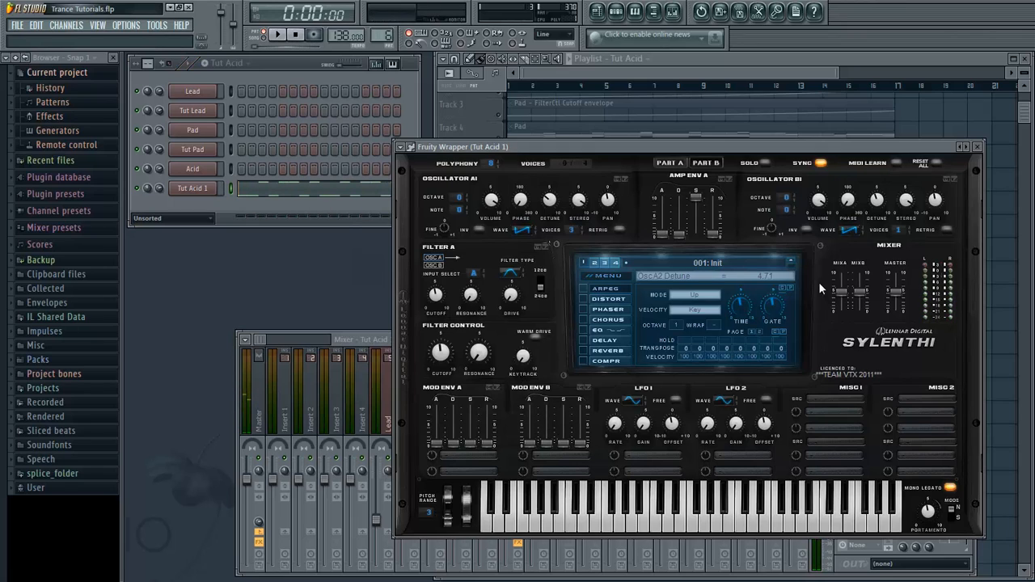
- Try QPulse and Pulse waves on oscillator A2 during playback, setting its detune to 3.19 and its volume to 0
left_click(853, 231)
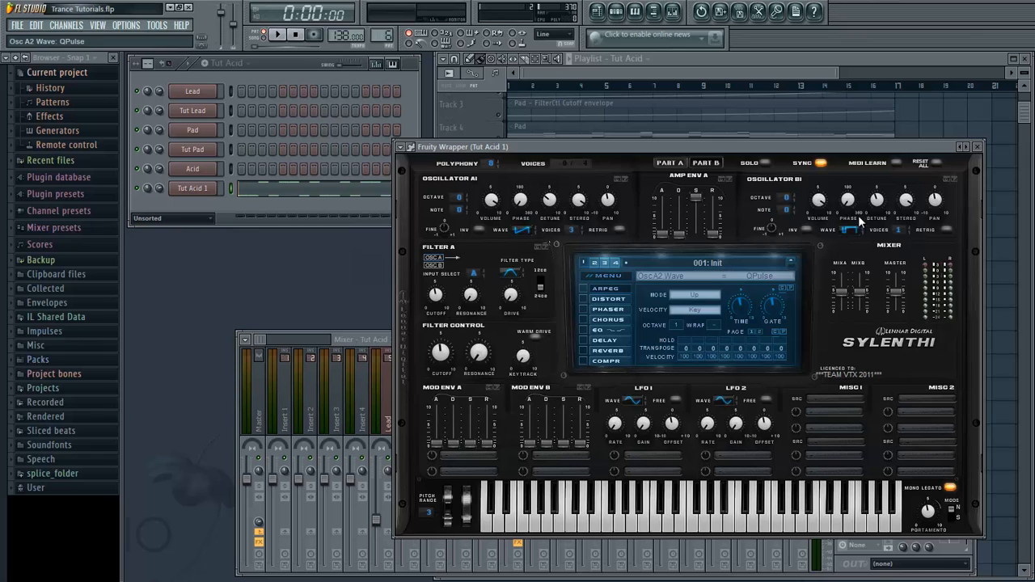
key("space")
left_click_drag(877, 202, 878, 229)
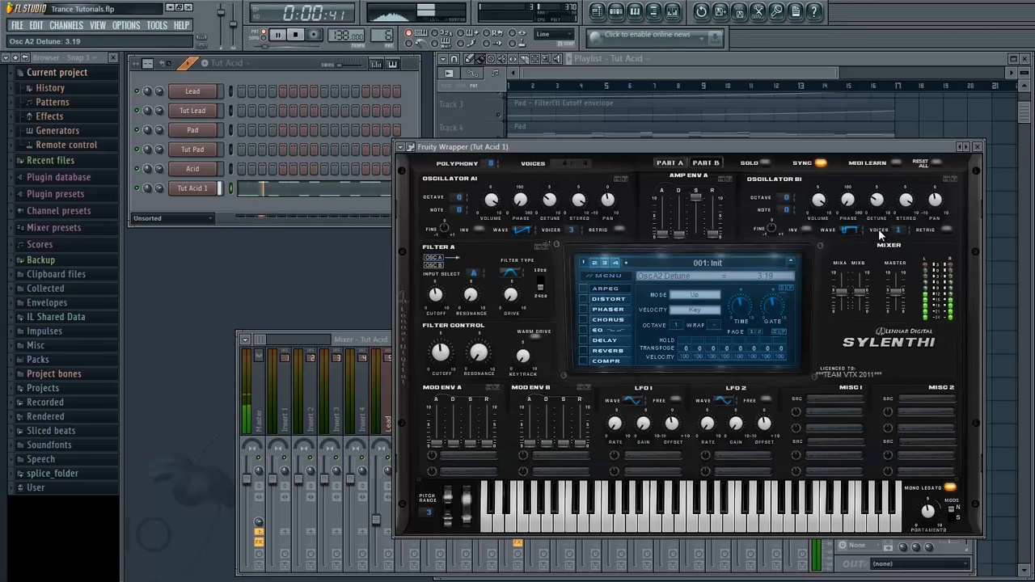
left_click(852, 231)
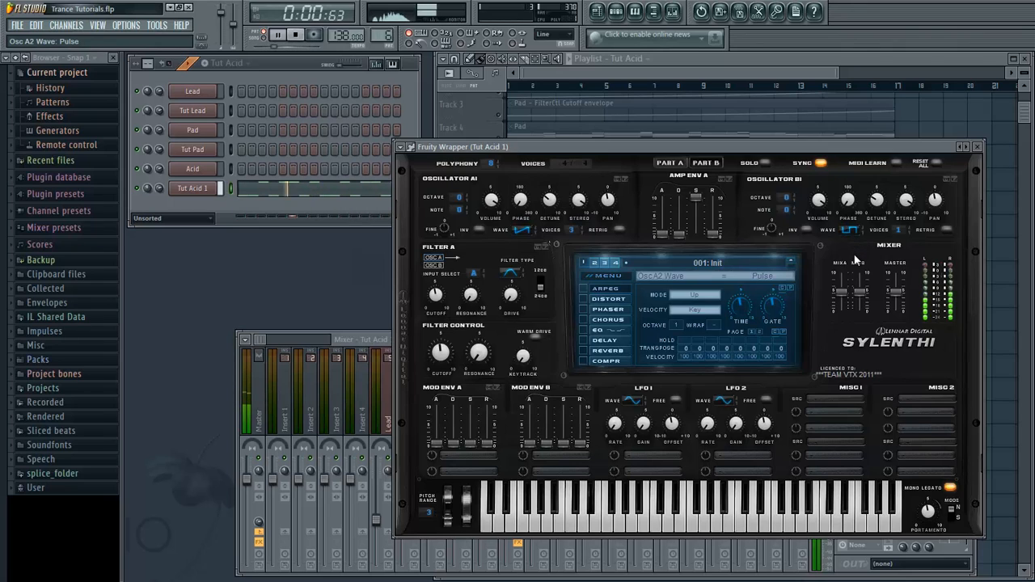
left_click(866, 229)
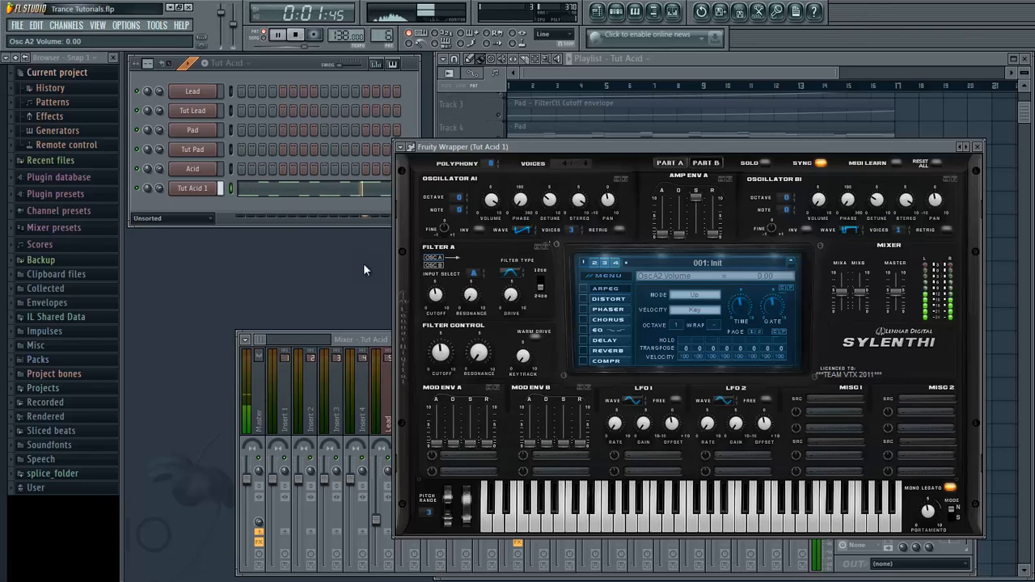
- Raise oscillator A2's volume again and open the filter control cutoff to 1237.14 Hz during playback
key("space")
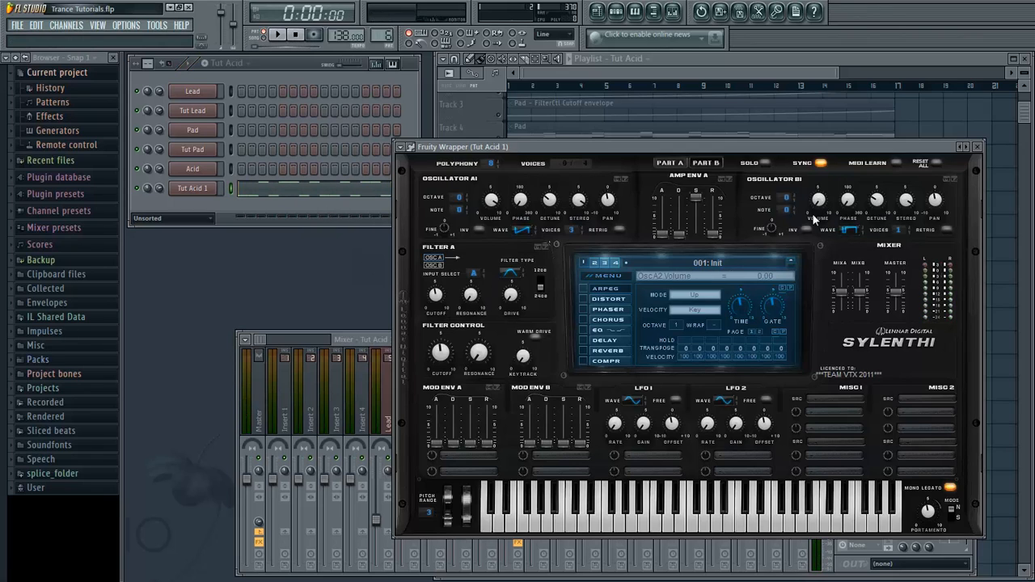
left_click_drag(820, 204, 821, 187)
key("space")
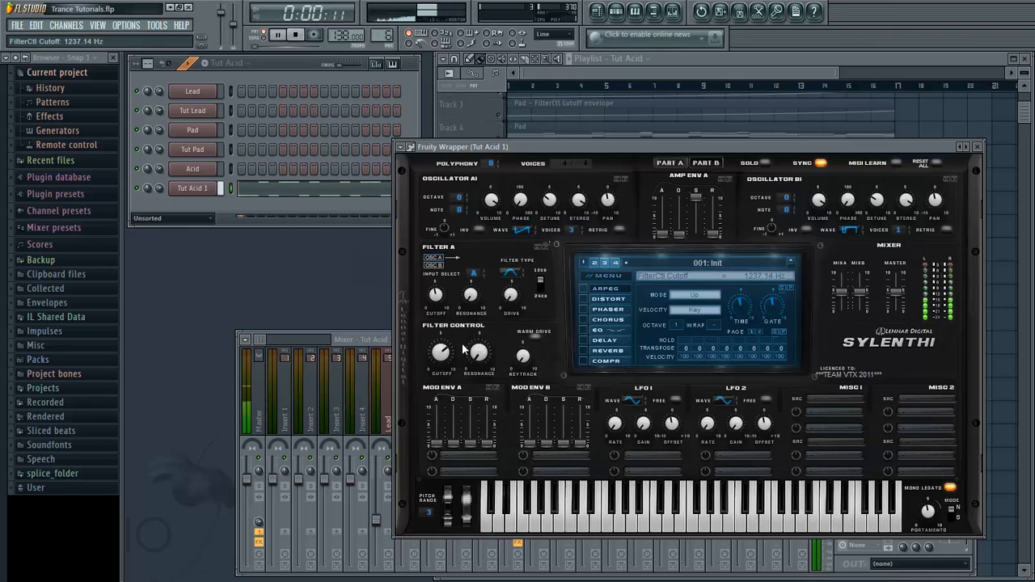
key("space")
- Set filter A's slope to 24 dB and the filter control cutoff to 224.05 Hz during playback
left_click(541, 288)
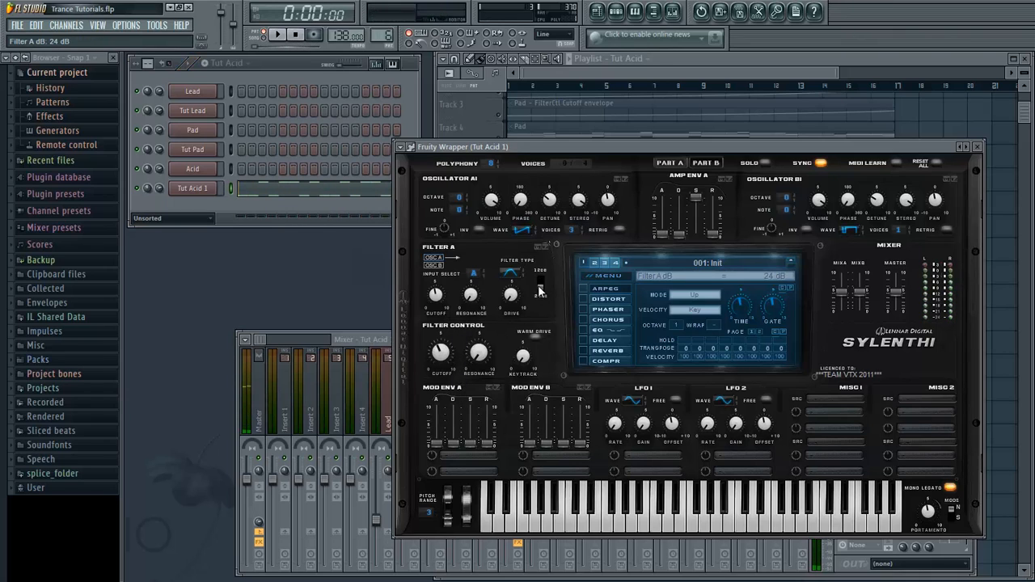
key("space")
mouse_move(450, 354)
left_mouse_down()
mouse_move(451, 333)
mouse_move(451, 341)
left_mouse_up()
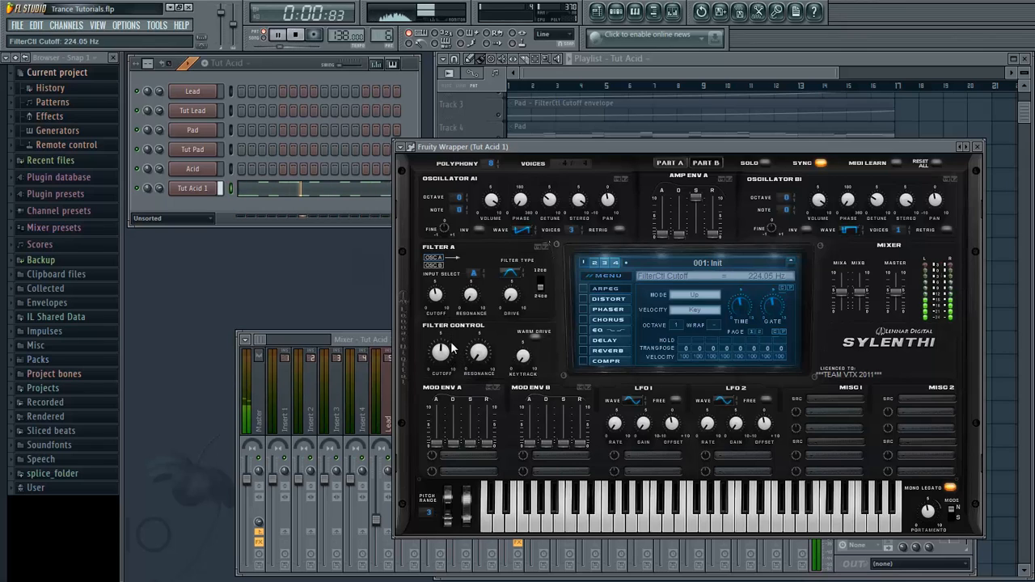
key("space")
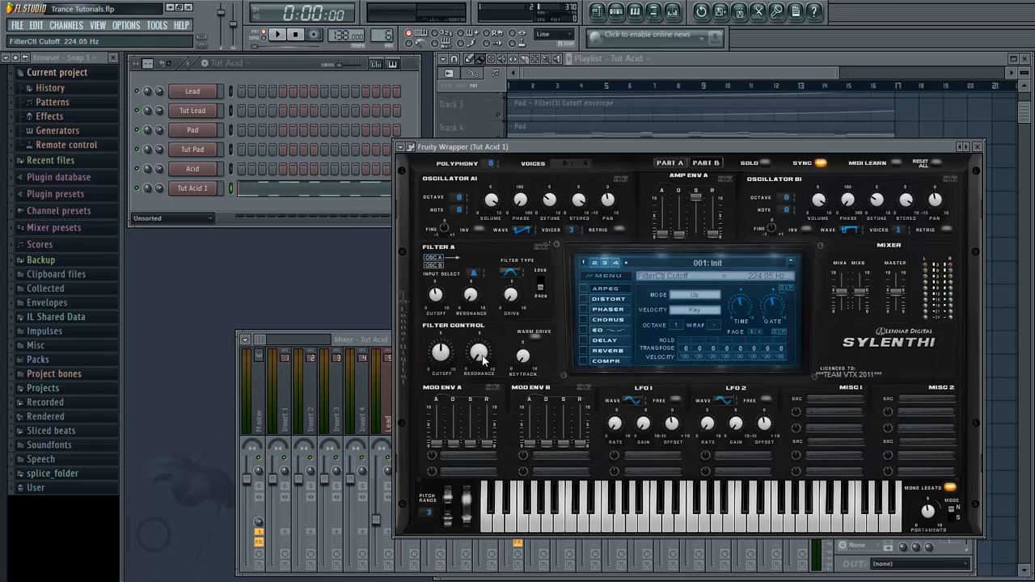
- Raise the filter control resonance and lower its cutoff to 75.20 Hz while the pattern plays
key("space")
left_click_drag(482, 360, 485, 314)
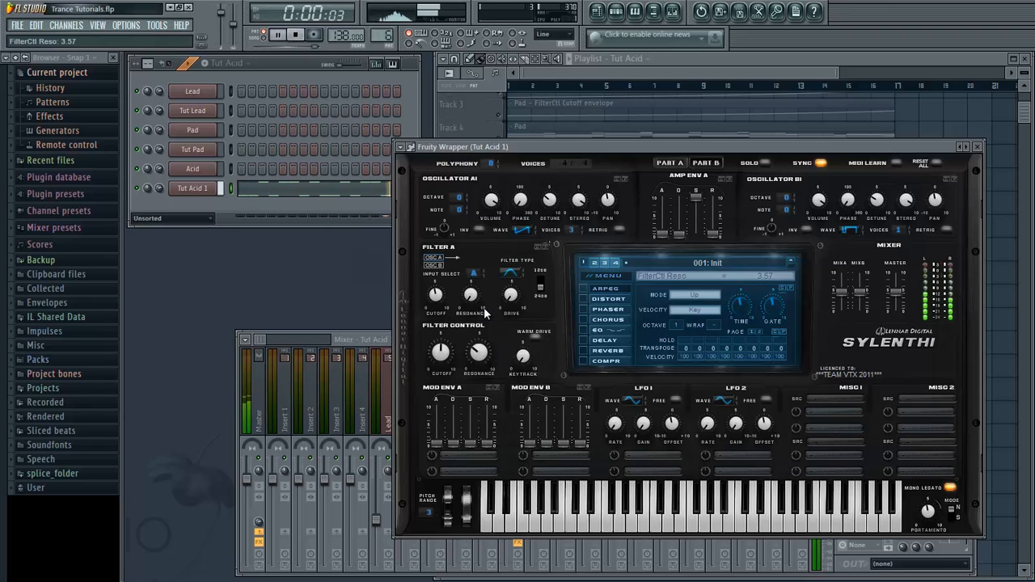
mouse_move(444, 368)
left_mouse_down()
mouse_move(451, 343)
mouse_move(450, 379)
left_mouse_up()
key("space")
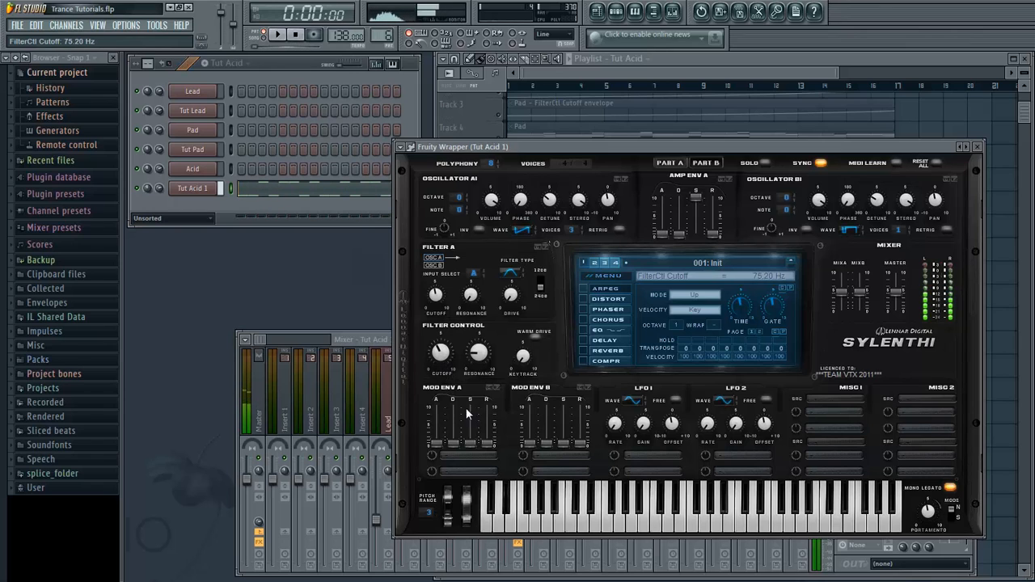
- Assign Mod Env A to Cutoff AB and set its modulation amount to 2.57 during playback
left_click(463, 454)
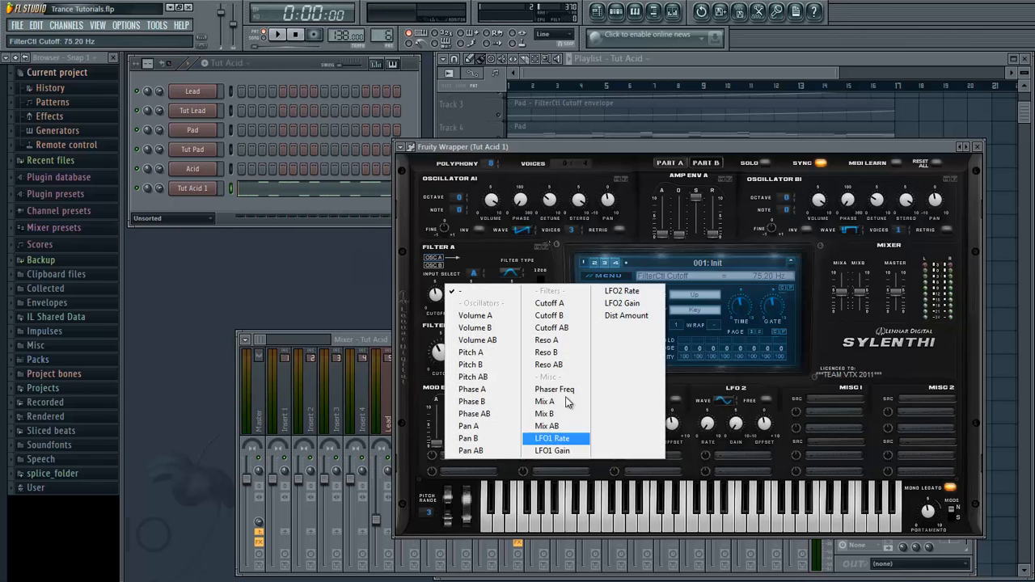
left_click(545, 330)
key("space")
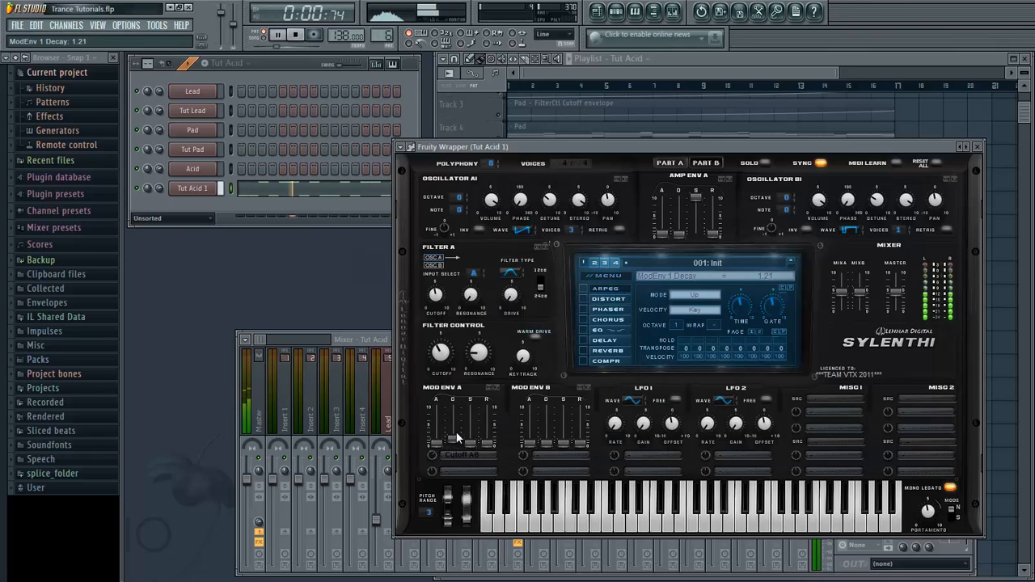
left_click_drag(453, 443, 459, 426)
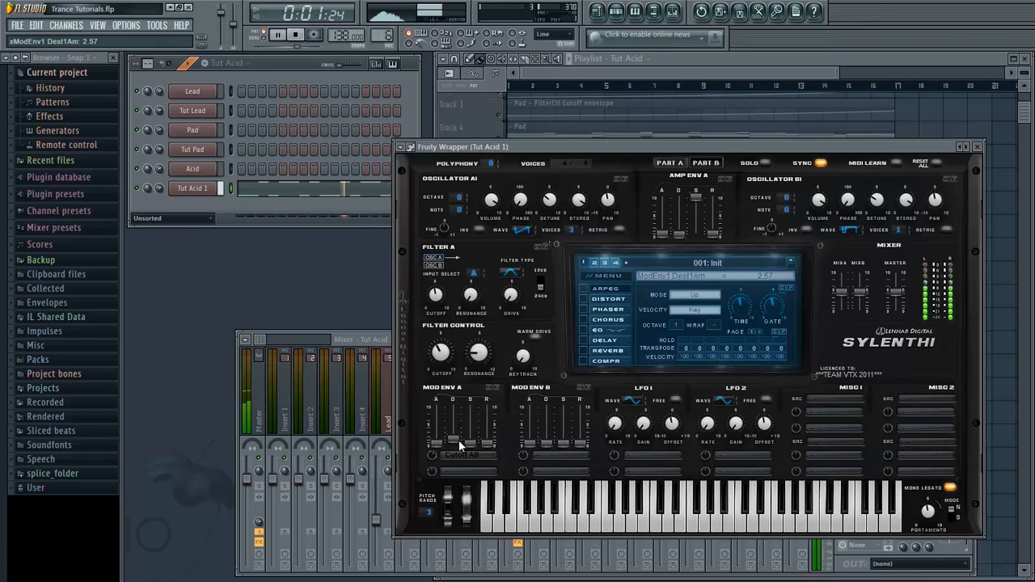
- Fine-tune Mod Env A's decay and set the filter control cutoff to 99.98 Hz during playback
mouse_move(458, 439)
left_mouse_down()
mouse_move(463, 402)
mouse_move(455, 447)
left_mouse_up()
left_click_drag(440, 353, 455, 376)
key("space")
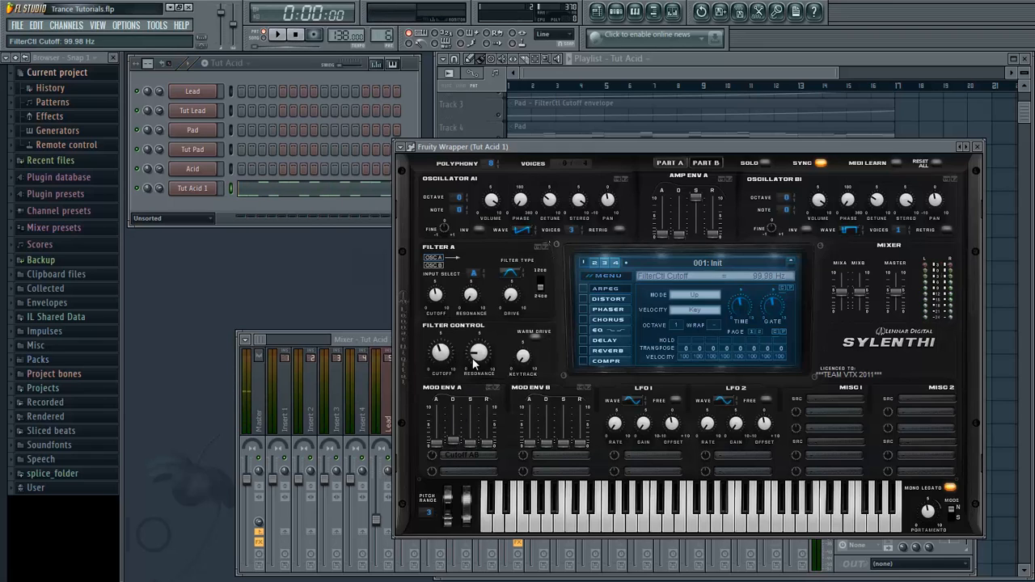
- Try out Mod Env A's decay and attack while auditioning the pattern, ending with both at 0
key("space")
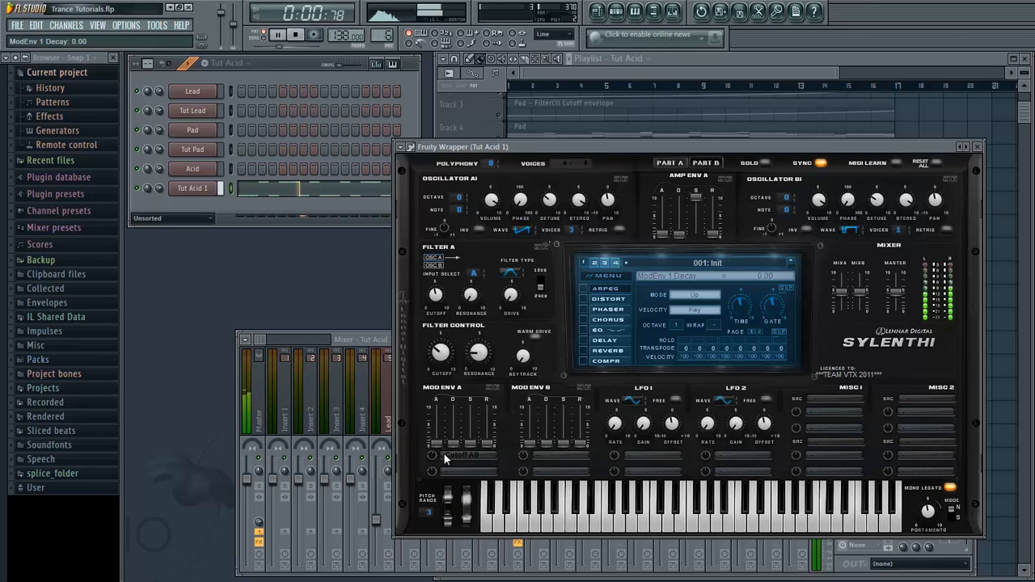
key("space")
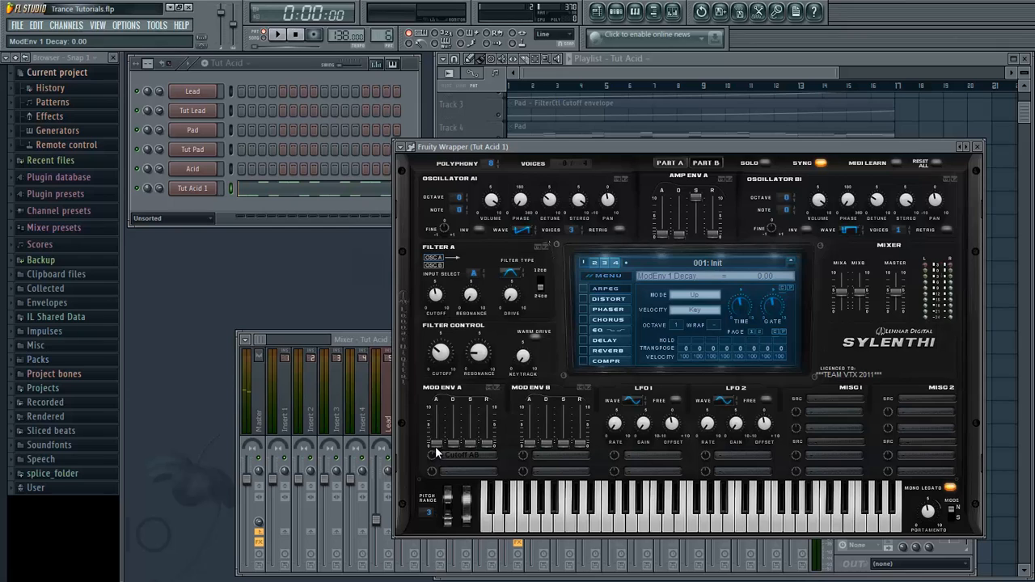
key("space")
mouse_move(437, 444)
left_mouse_down()
mouse_move(446, 389)
mouse_move(446, 440)
left_mouse_up()
key("space")
key("space")
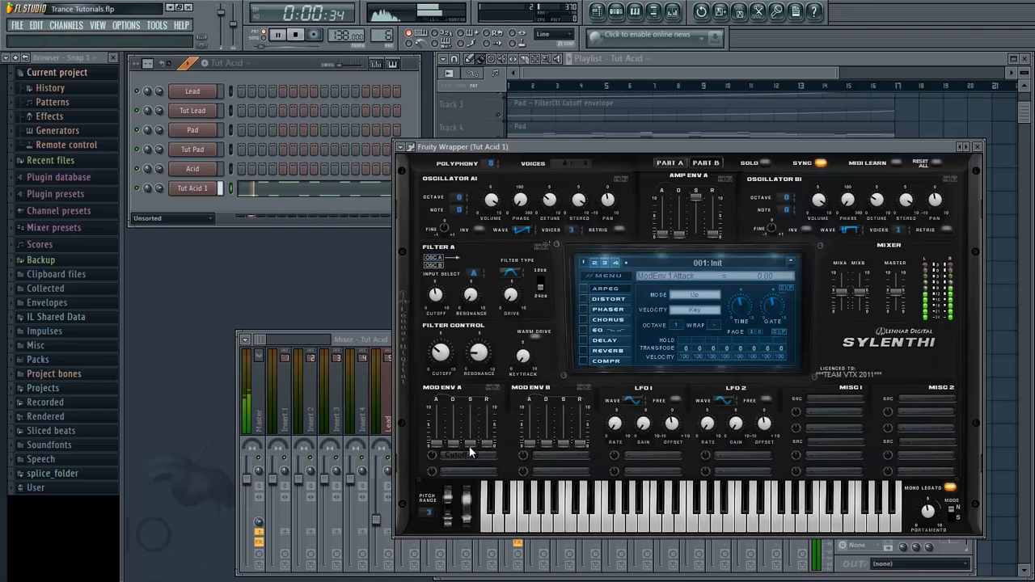
- Raise Mod Env A's sustain and set its decay to 1.55 during playback, with the filter control cutoff at 99.98 Hz
left_click_drag(469, 445, 440, 338)
mouse_move(471, 422)
left_mouse_down()
mouse_move(473, 462)
mouse_move(490, 381)
mouse_move(489, 433)
mouse_move(463, 464)
mouse_move(476, 415)
mouse_move(477, 429)
left_mouse_up()
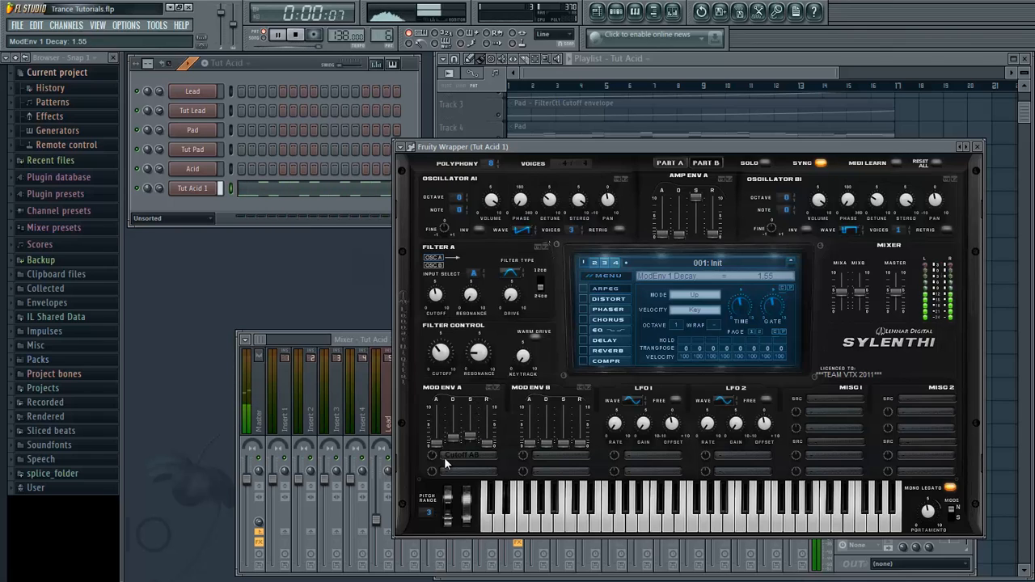
left_click_drag(431, 457, 433, 465)
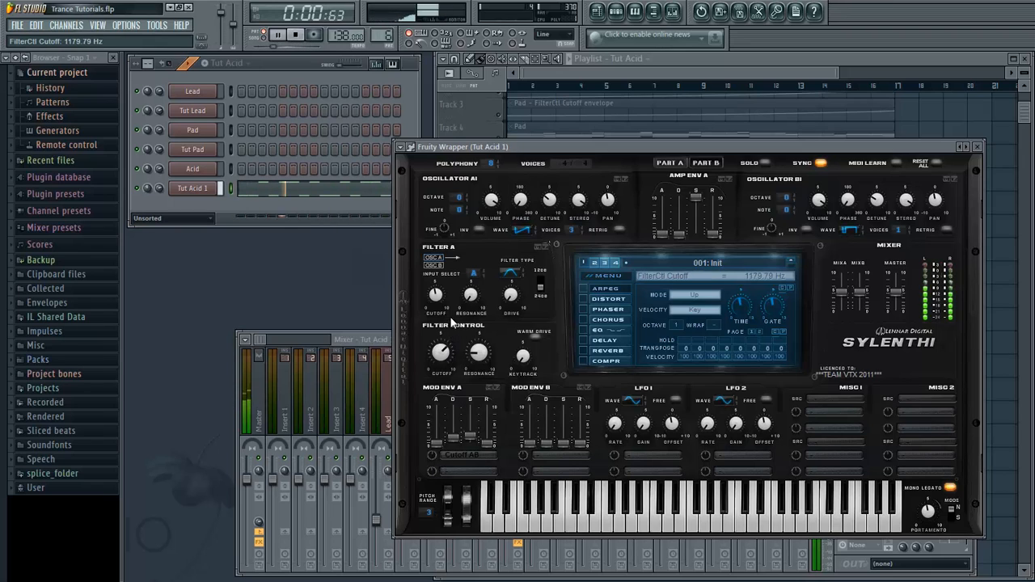
mouse_move(449, 349)
left_mouse_down()
mouse_move(449, 376)
mouse_move(449, 360)
left_mouse_up()
key("space")
- Leave Mod Env B unassigned and set Mod Env A's Cutoff AB modulation amount to about 1.05
left_click(549, 455)
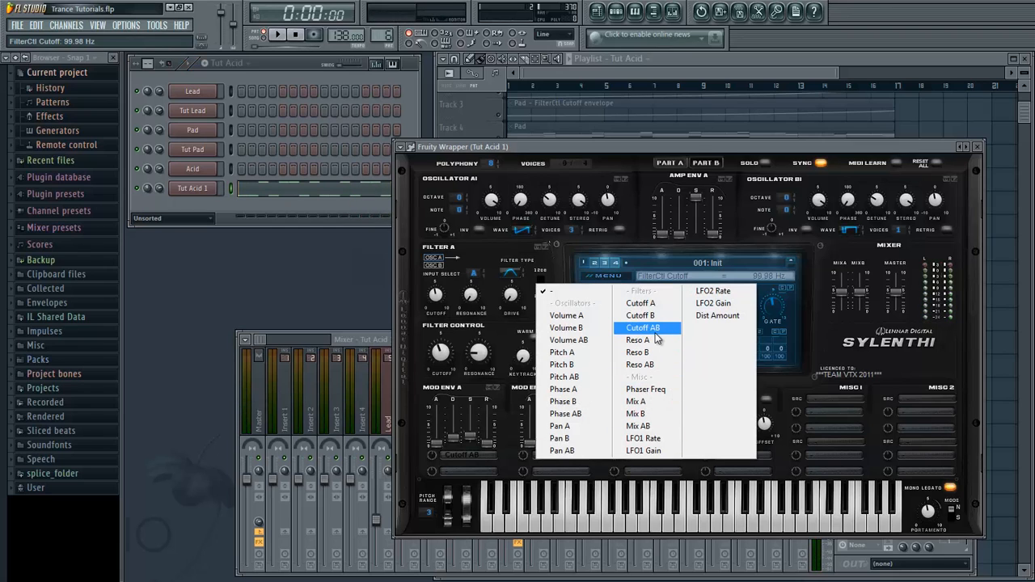
left_click(692, 149)
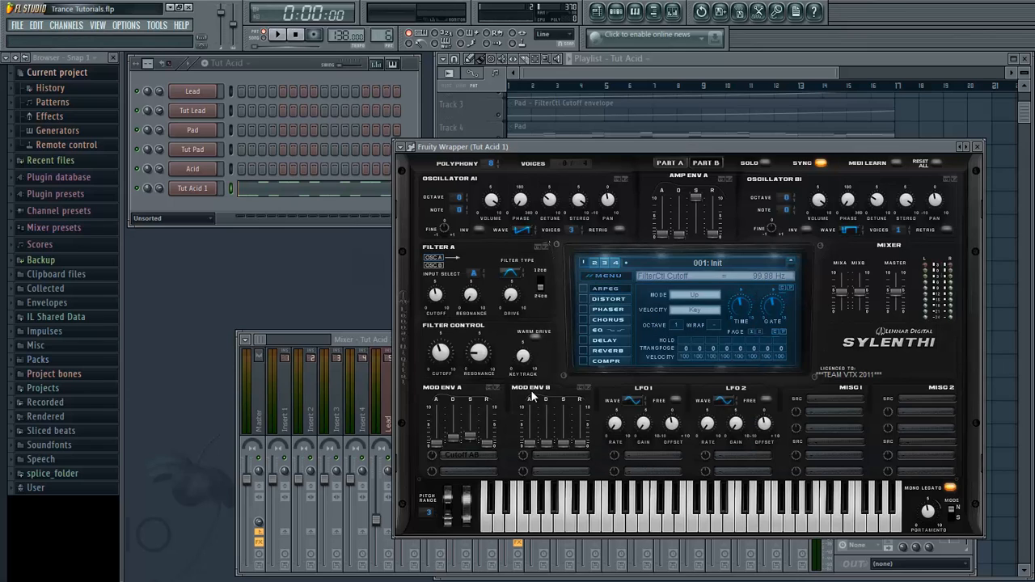
left_click(435, 456)
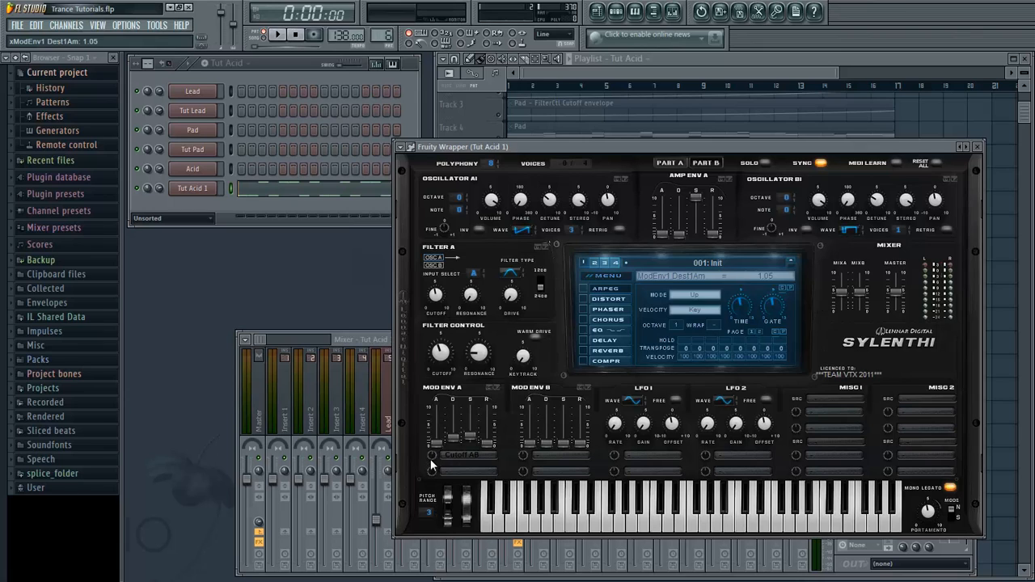
left_click_drag(430, 458, 431, 467)
- Assign LFO 1 in Free mode to Reso AB and set the filter control cutoff to 146.16 Hz during playback
left_click(655, 454)
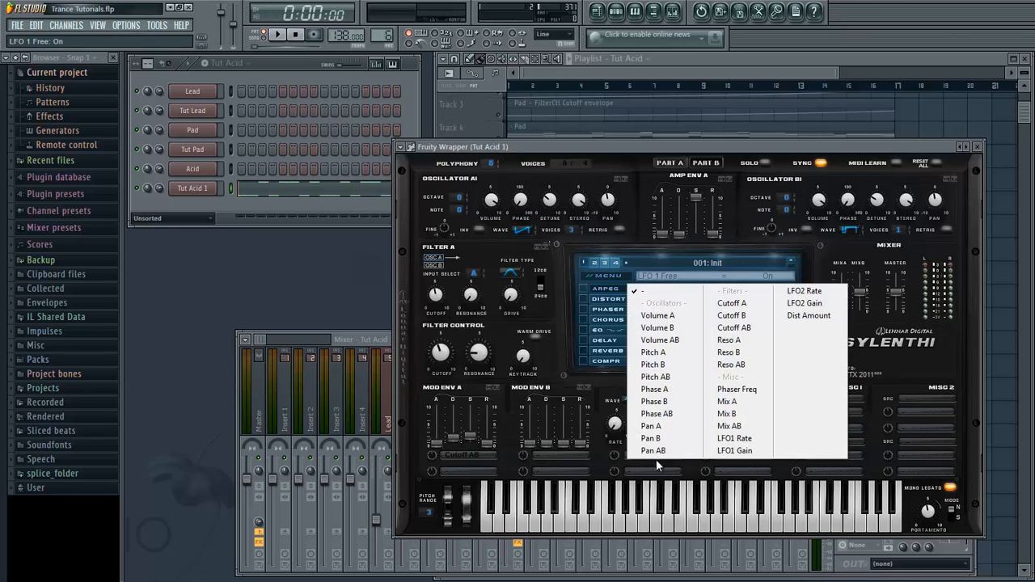
left_click(767, 368)
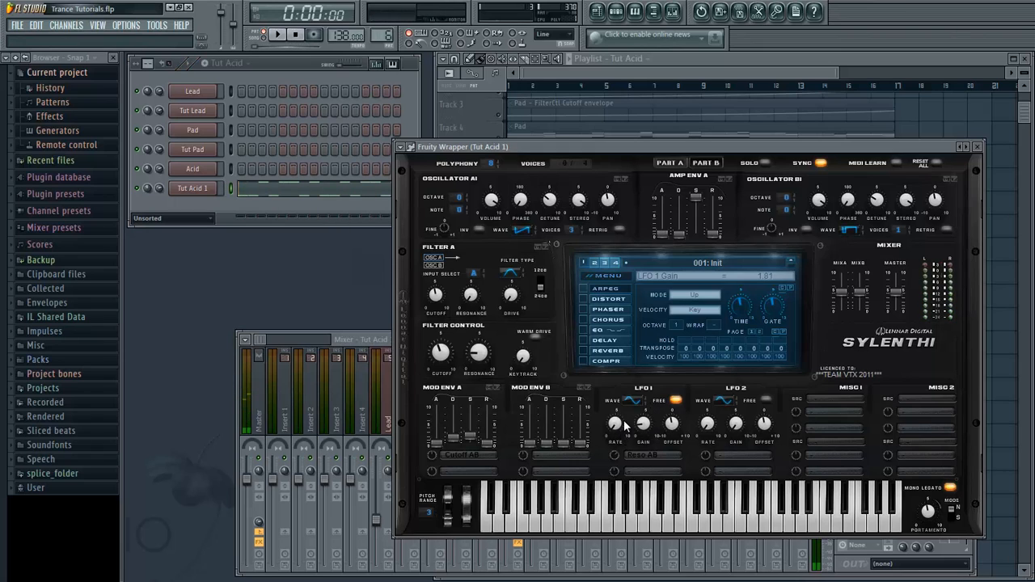
key("space")
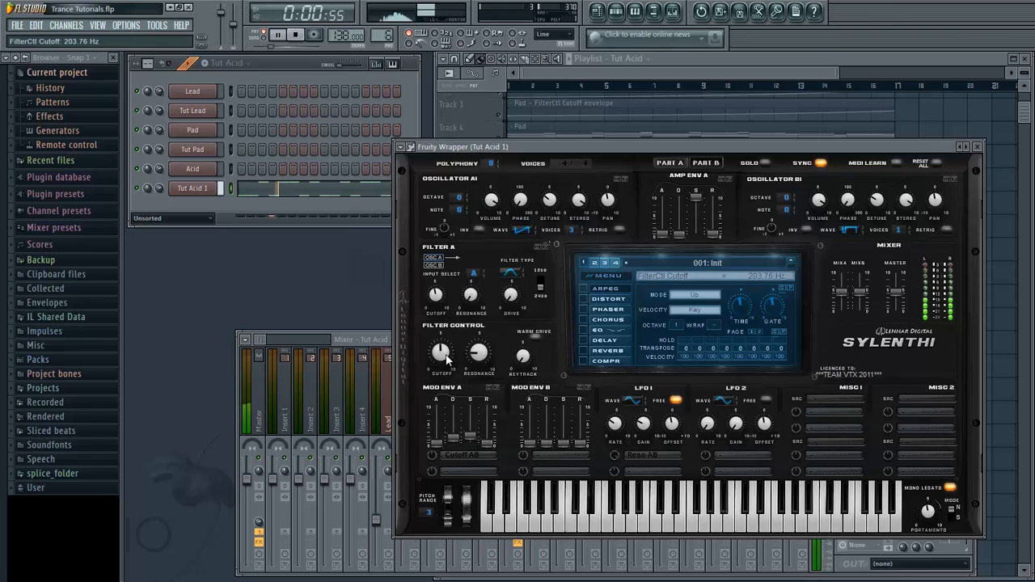
left_click_drag(447, 354, 445, 354)
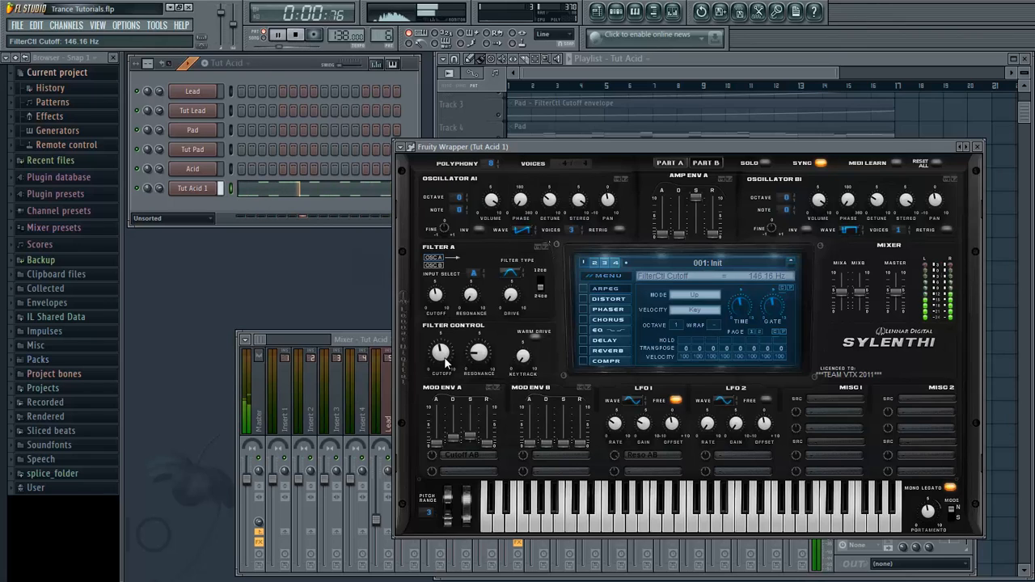
key("space")
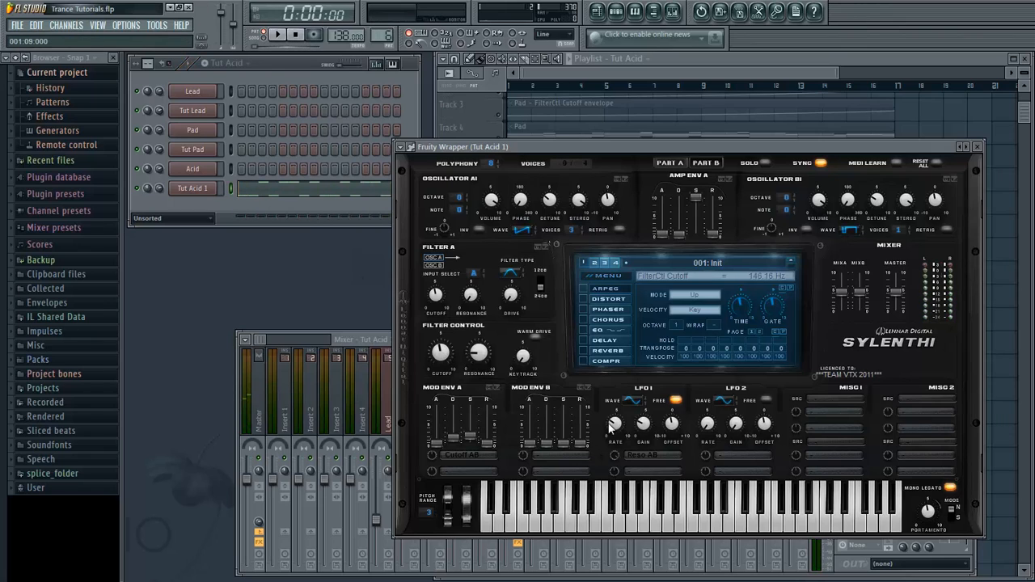
- Assign LFO 2 in Free mode to Cutoff AB with a 0.35 Hz rate and raise its modulation amount during playback
left_click(613, 428)
left_click(734, 458)
left_click(825, 328)
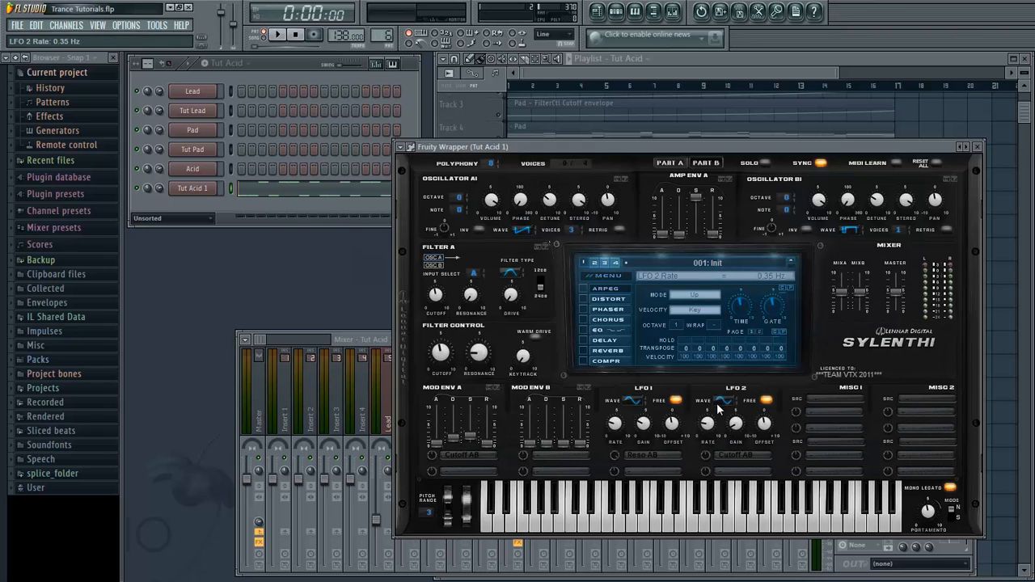
left_click_drag(707, 456, 713, 443)
key("space")
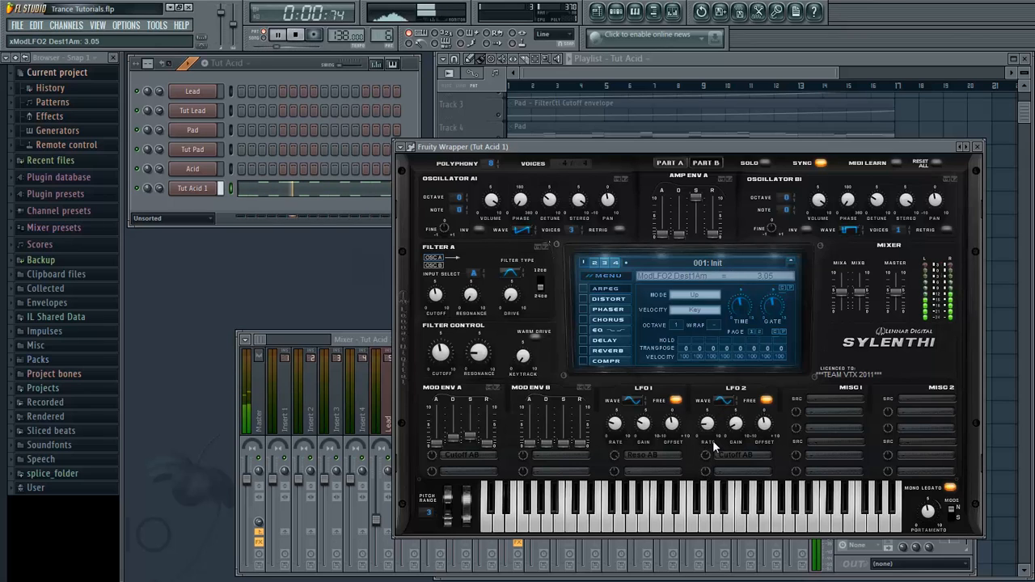
left_click_drag(708, 458, 710, 449)
- Compare the sound with Free mode switched off and back on for both LFOs during playback
left_click(766, 400)
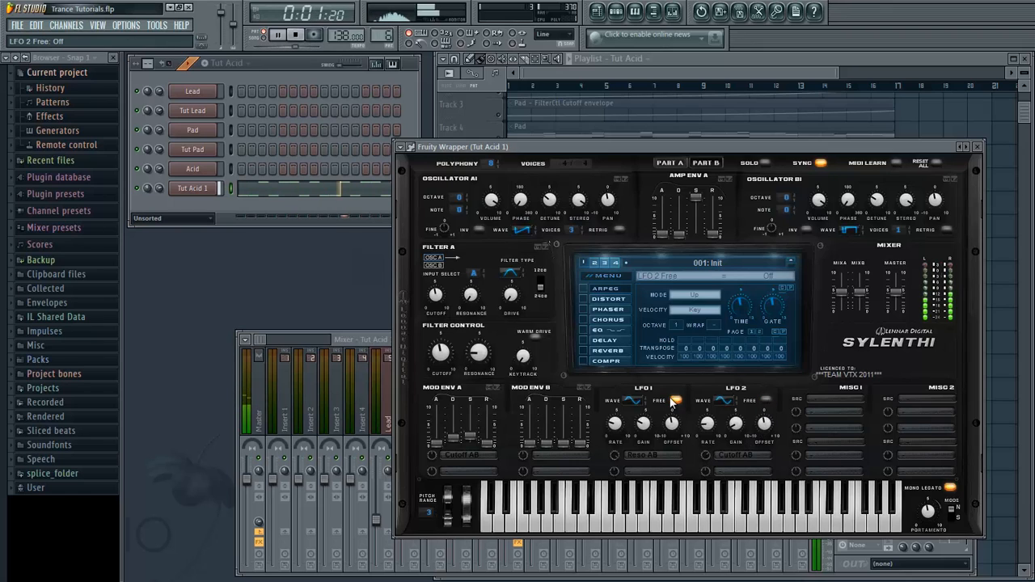
left_click(676, 400)
left_click(677, 400)
left_click(766, 401)
- Try LFO 2 rates such as 2.72 Hz and 0.88 Hz while auditioning the pattern and a held C5 note
left_click_drag(712, 425, 717, 396)
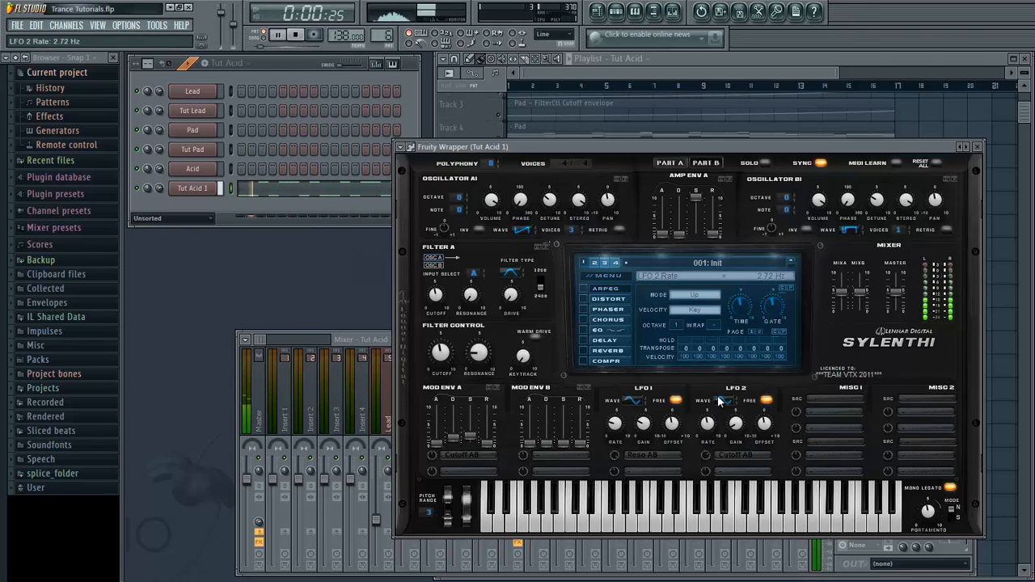
key("space")
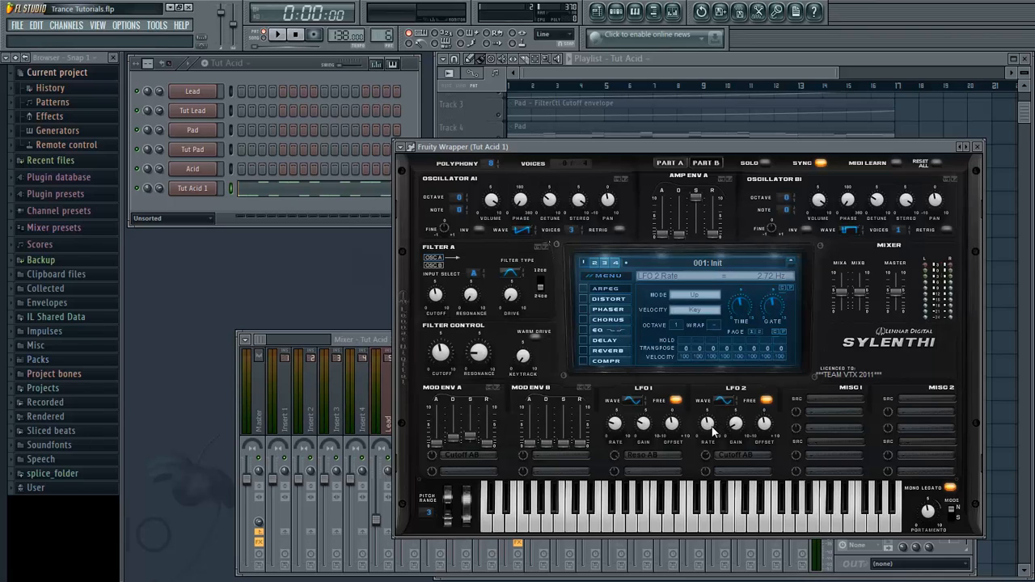
key("q")
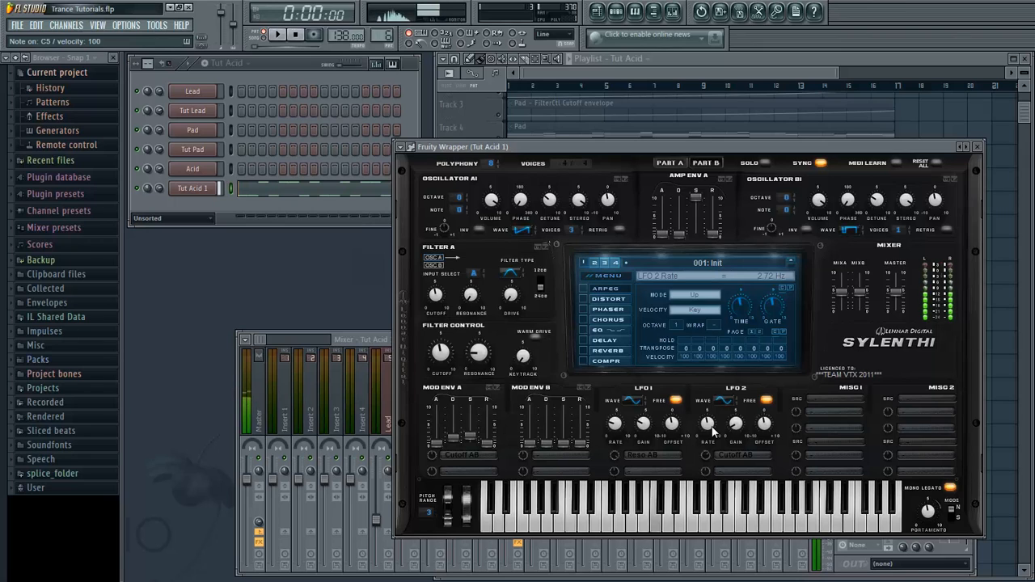
left_click_drag(713, 432, 711, 417)
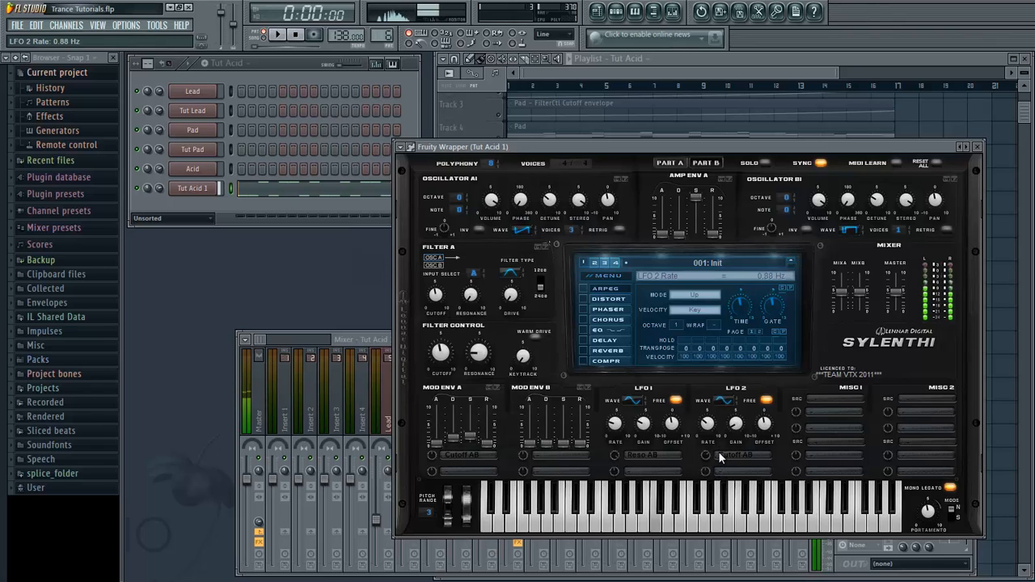
left_click_drag(711, 432, 743, 413)
key("q")
- Set LFO 2's rate to 0.23 Hz and audition the pattern
key("space")
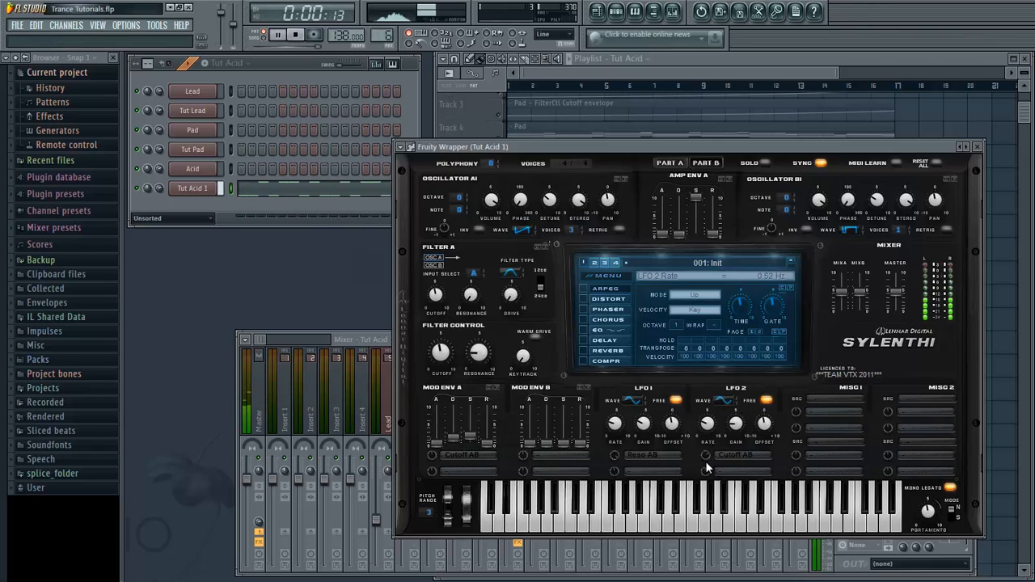
key("space")
left_click_drag(714, 437, 714, 441)
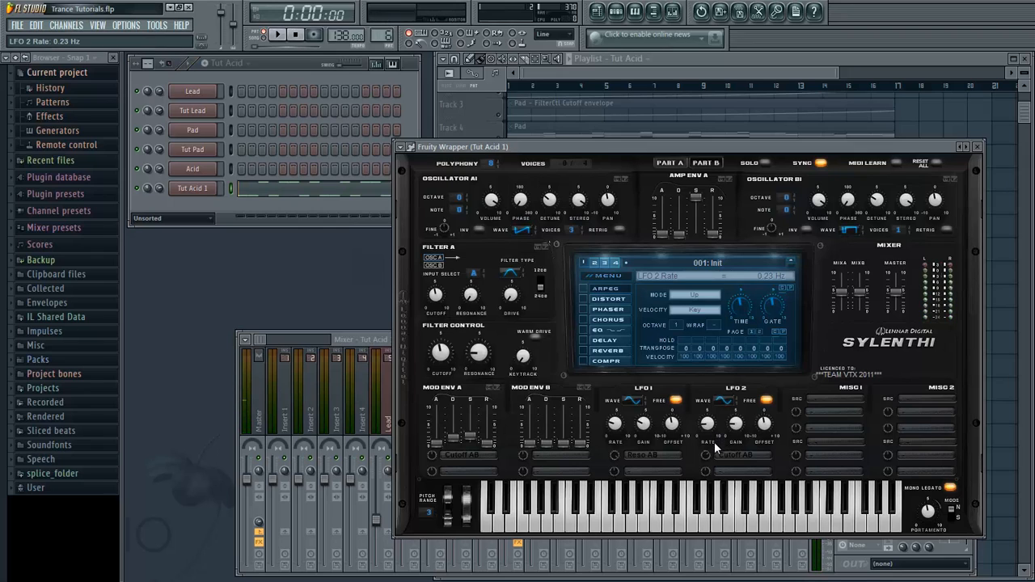
key("space")
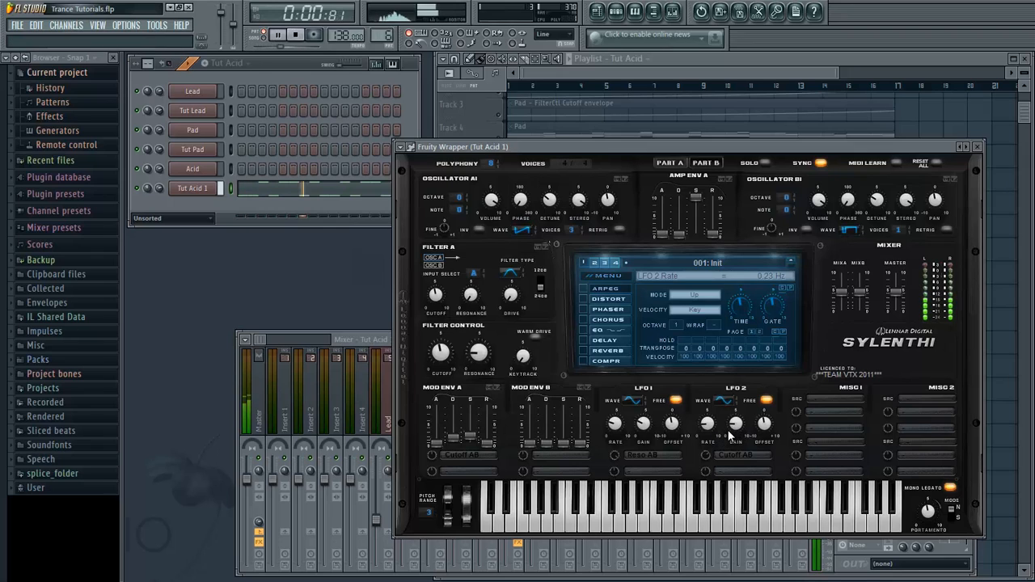
key("space")
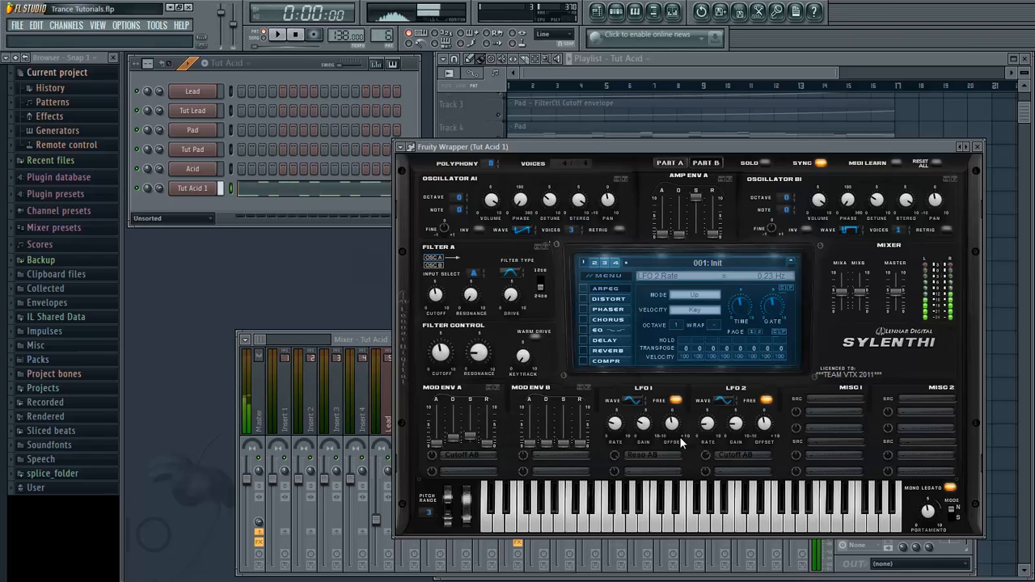
- Set LFO 2's gain to 2.43 and audition the pattern
left_click(735, 426)
key("space")
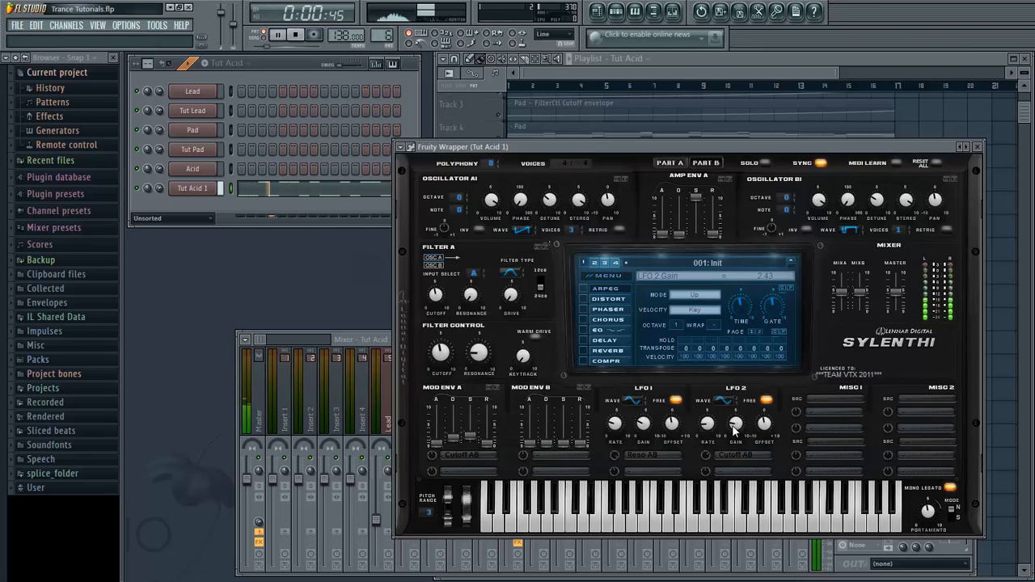
key("space")
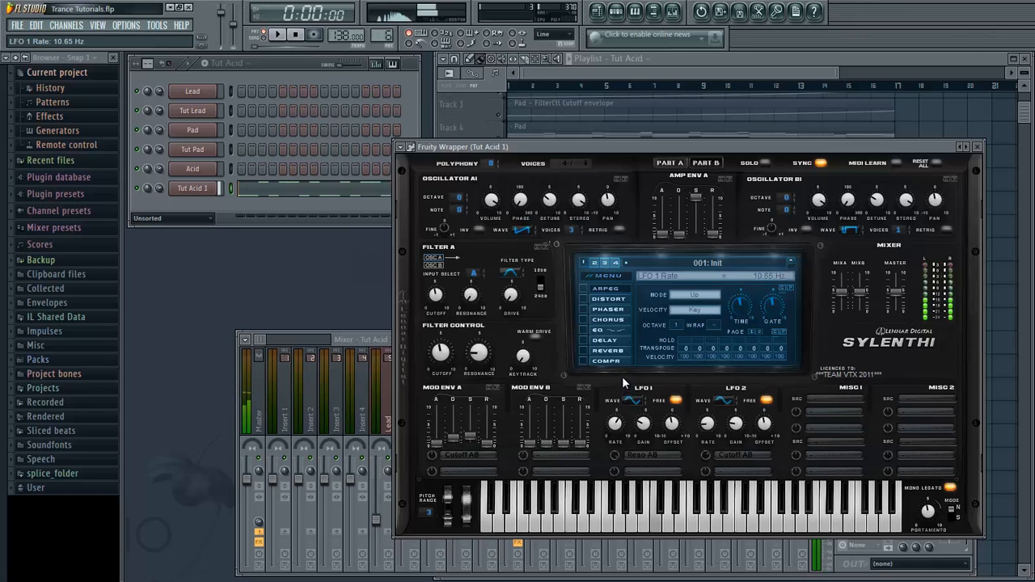
- Set LFO 1's rate to 0.22 Hz and audition the pattern
left_click_drag(622, 378, 622, 431)
left_click_drag(647, 424, 648, 413)
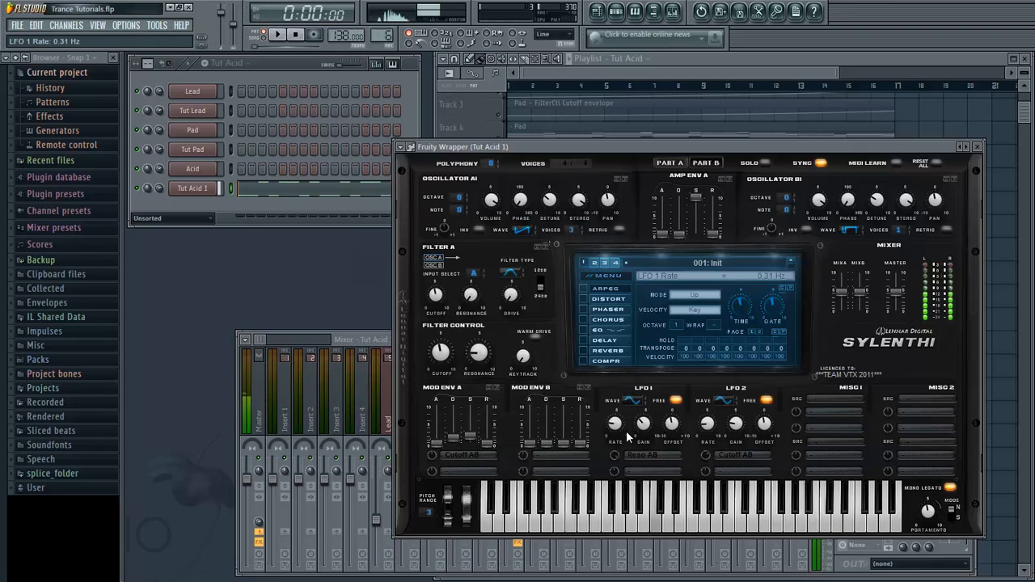
left_click_drag(627, 437, 627, 439)
scroll(613, 429, "down", 2)
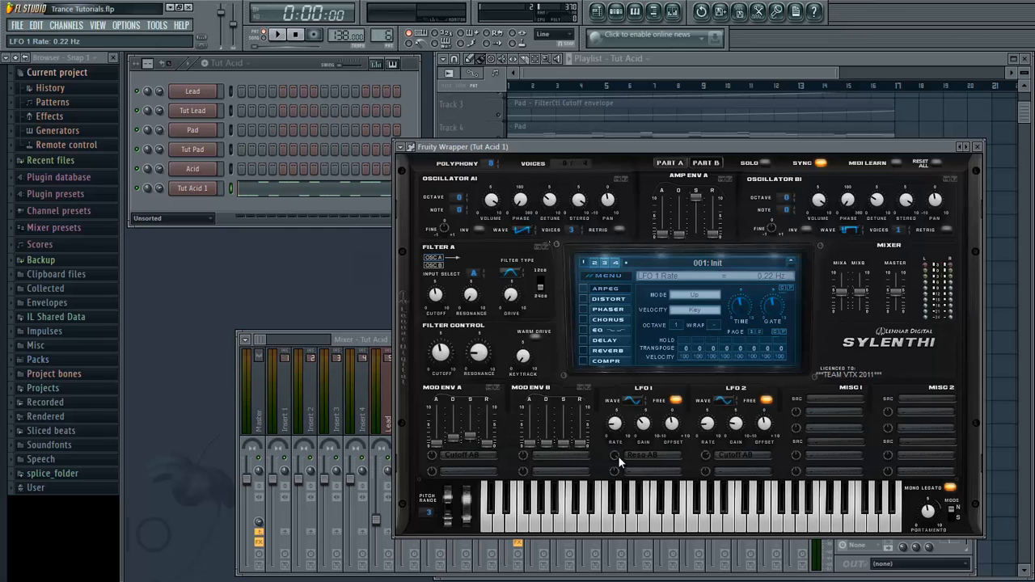
key("space")
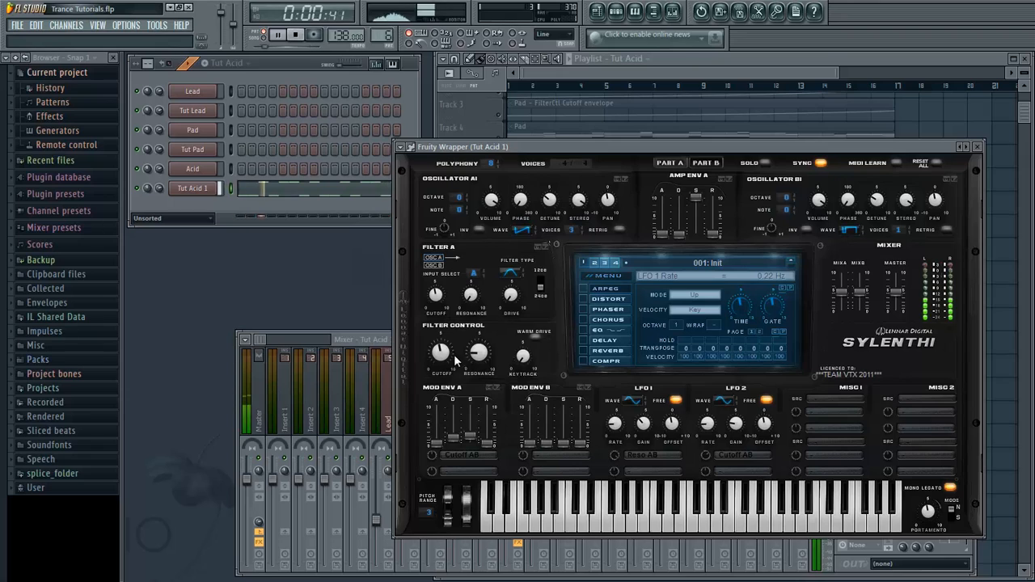
key("space")
- Turn on Warm Drive and set the filter keytrack to 0.95 while auditioning the pattern
left_click(536, 338)
left_click(533, 360)
key("space")
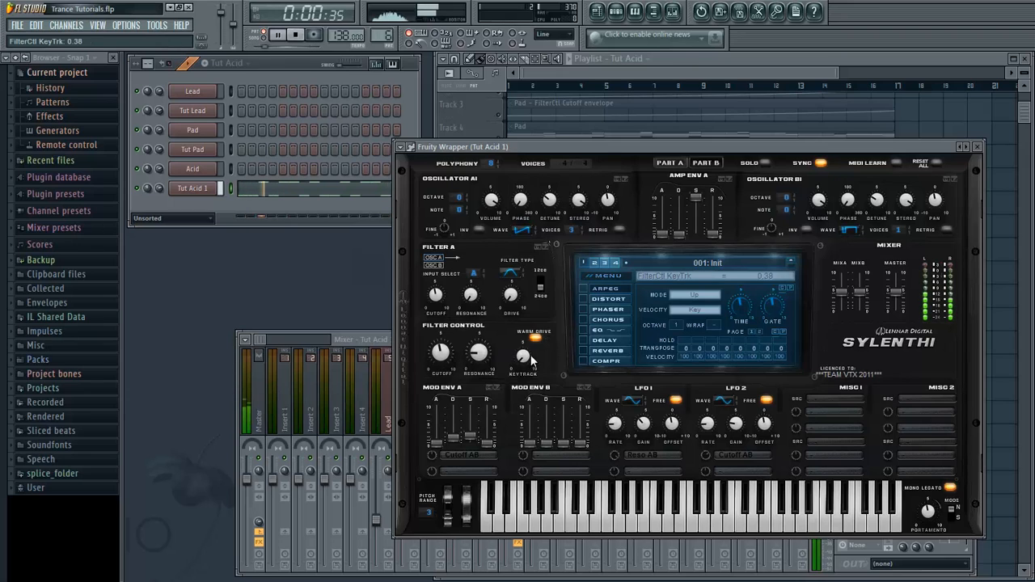
key("space")
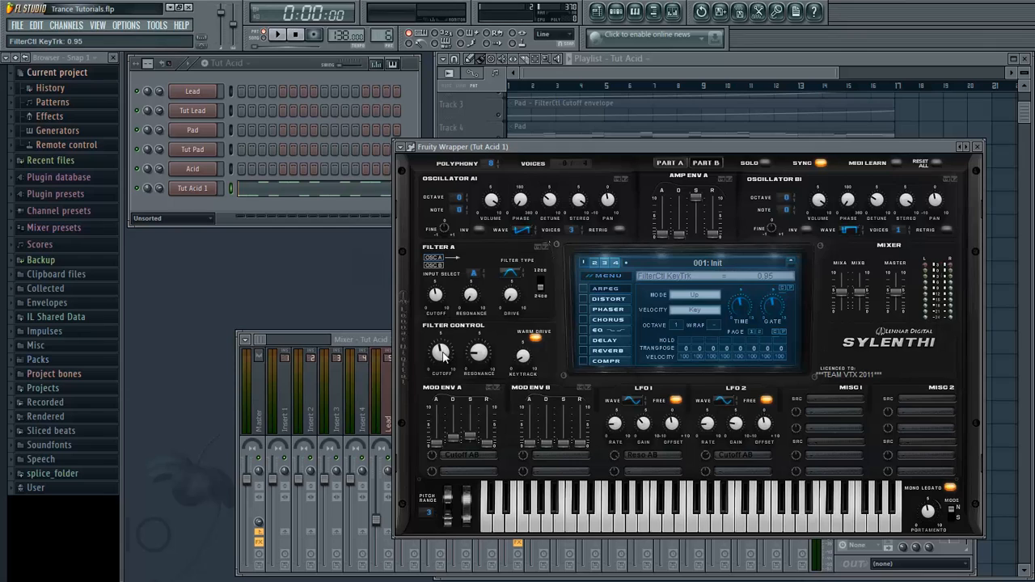
- Lower the Filter Control cutoff to 49.06 Hz during playback
key("space")
mouse_move(443, 364)
left_mouse_down()
mouse_move(443, 349)
mouse_move(442, 393)
mouse_move(436, 351)
mouse_move(442, 381)
left_mouse_up()
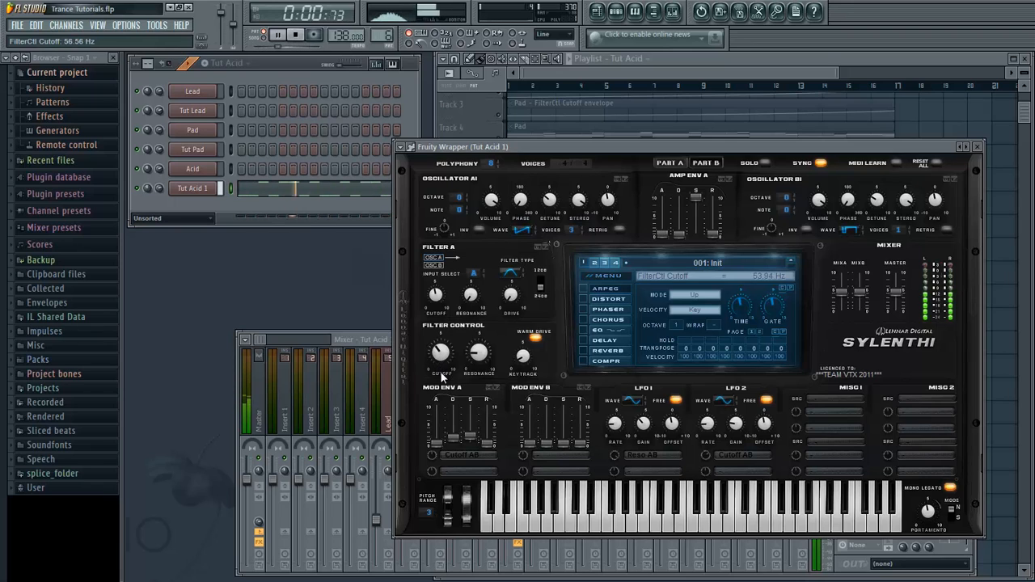
key("space")
- Add Gross Beat to the second effect slot of the Tut Acid 1 mixer track and audition its Trance Gt 2 volume preset
left_click(378, 383)
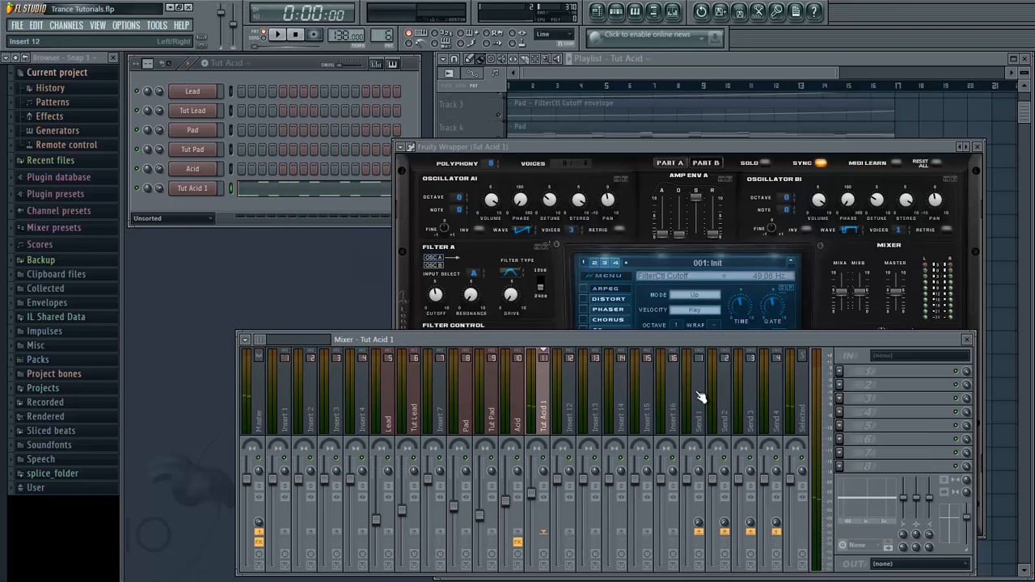
left_click(846, 372)
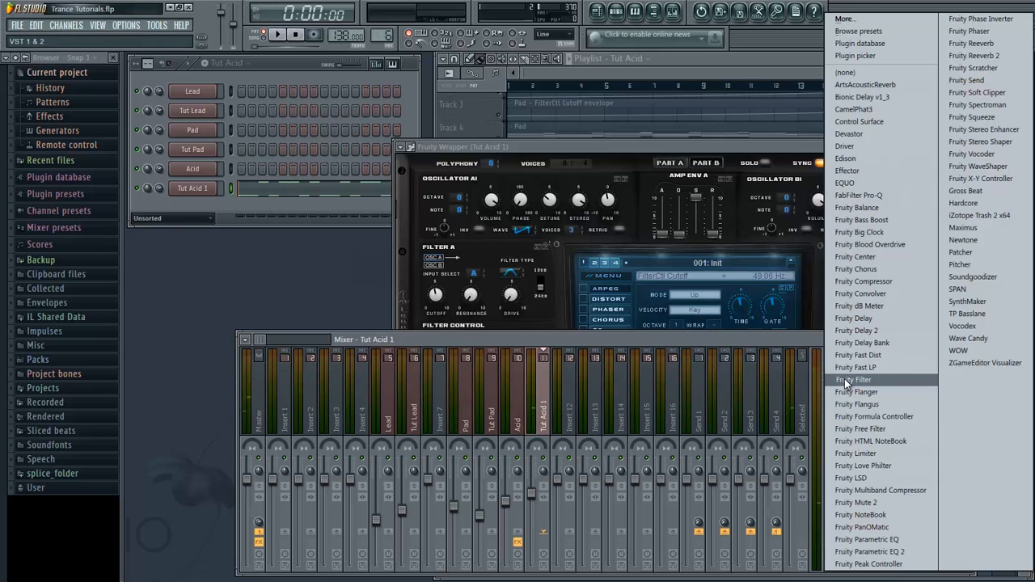
left_click(966, 191)
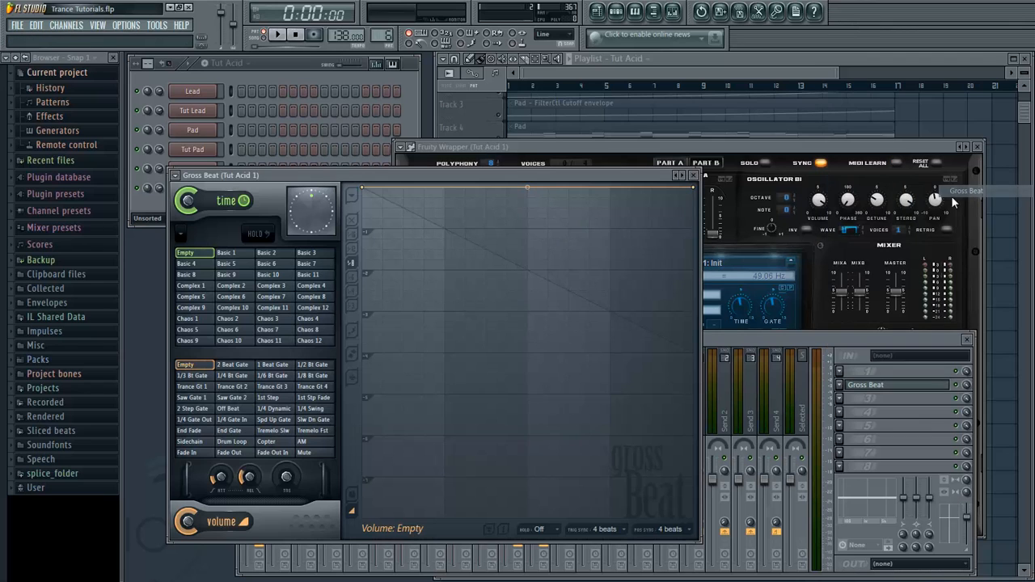
left_click(226, 389)
key("space")
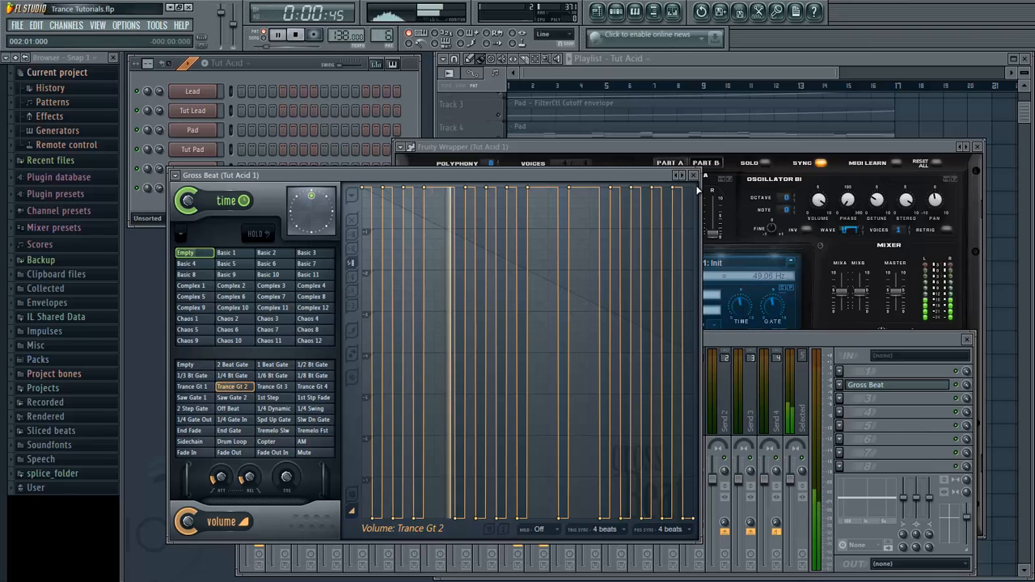
left_click(696, 175)
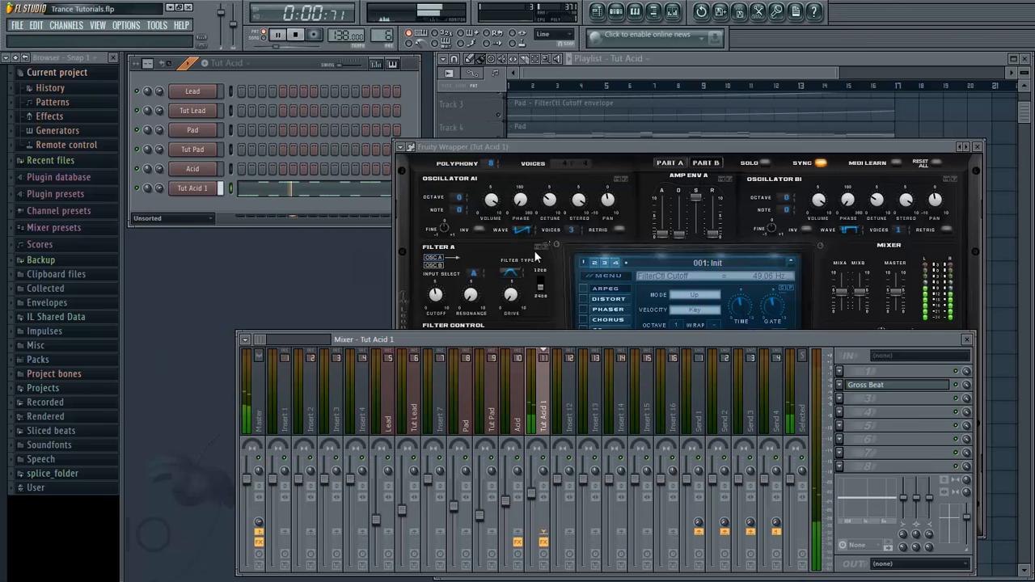
- Raise the Filter Control cutoff of Tut Acid 1 to about 82.7 Hz while the gated pattern plays
left_click(532, 178)
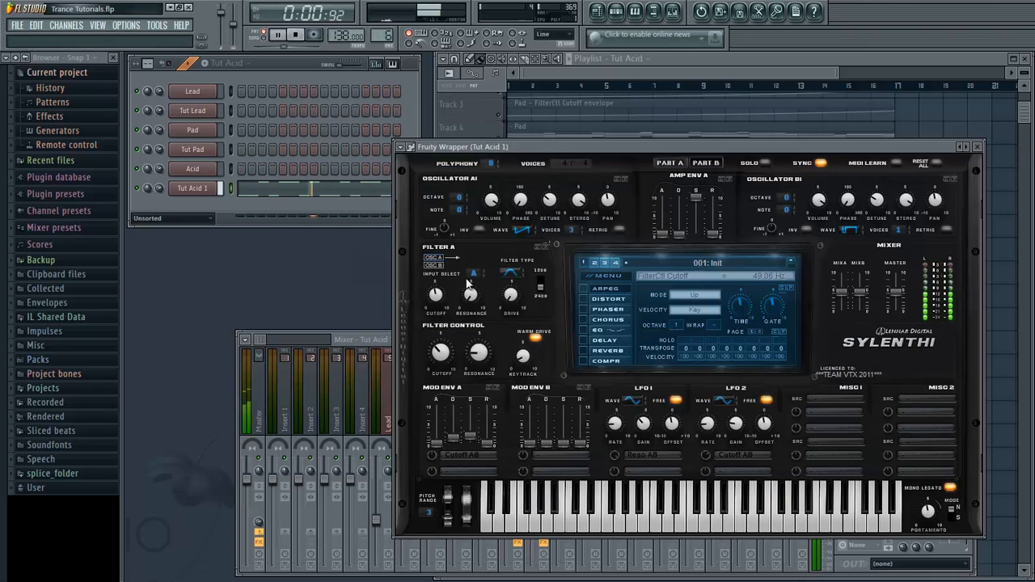
left_click_drag(451, 338, 460, 362)
key("space")
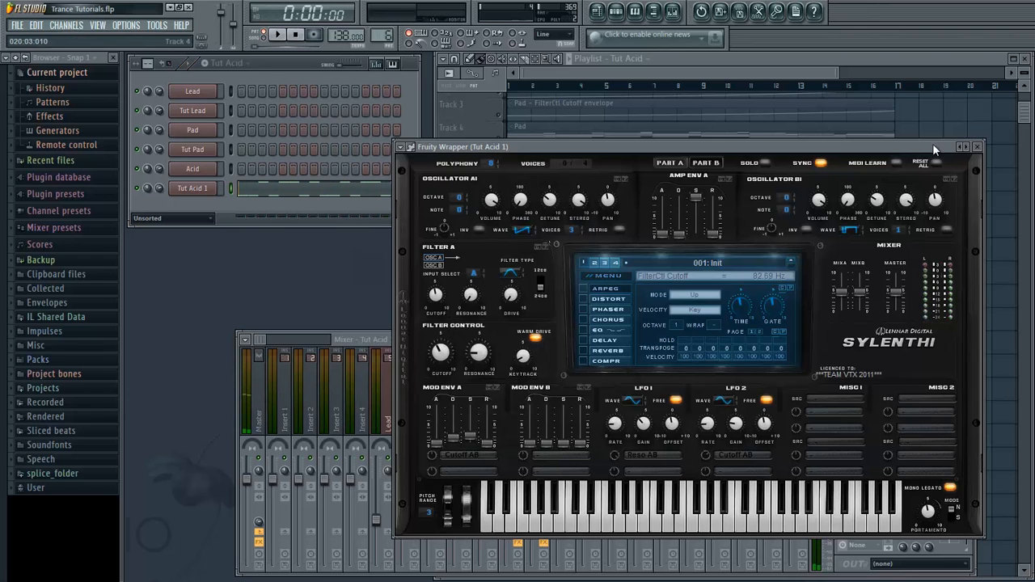
- Copy the Tut Acid 1 channel's notes and name the empty pattern 7 Tut Acid 2
left_click(977, 146)
right_click(210, 188)
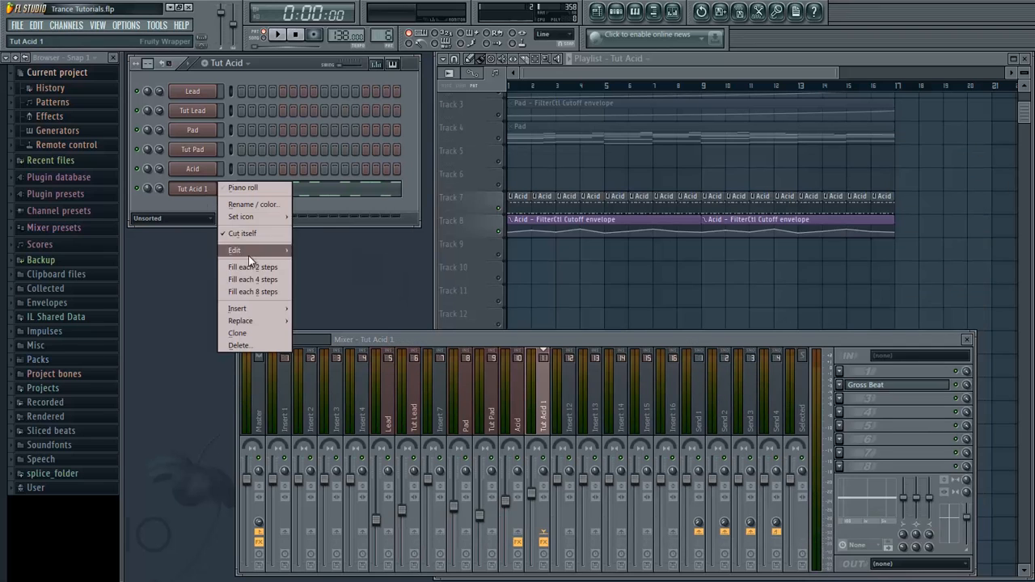
left_click(336, 263)
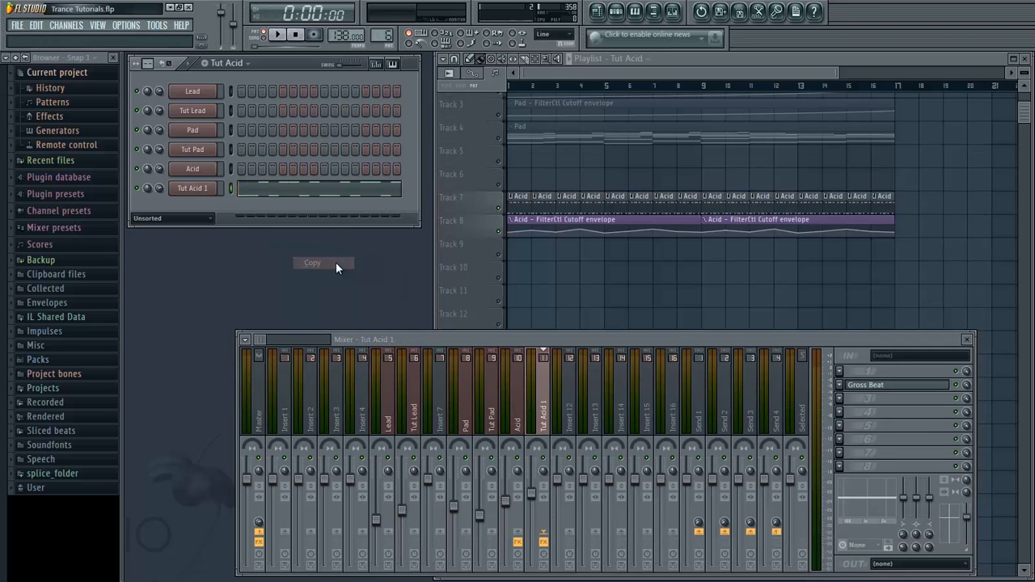
left_click(207, 68)
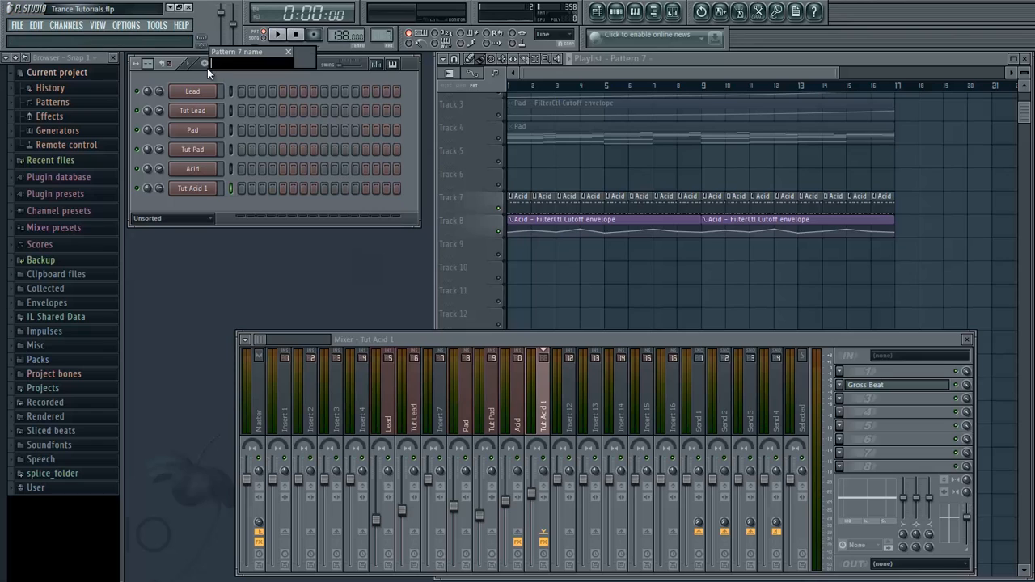
type("Tut Acid 2")
key("Return")
- Add a new Sylenth1 channel and rename it Tut Acid 2
left_click(67, 25)
mouse_move(65, 40)
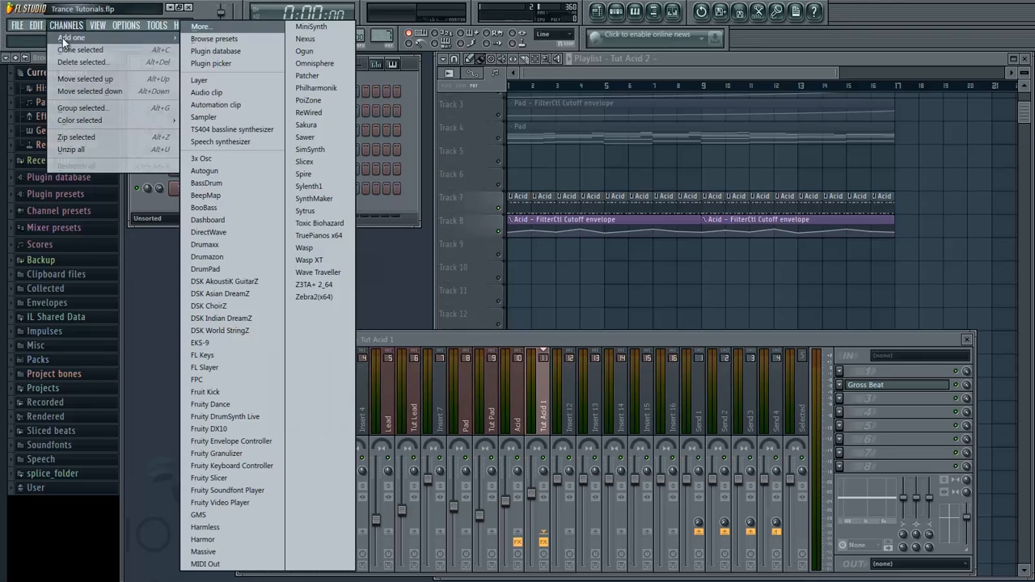
left_click(309, 186)
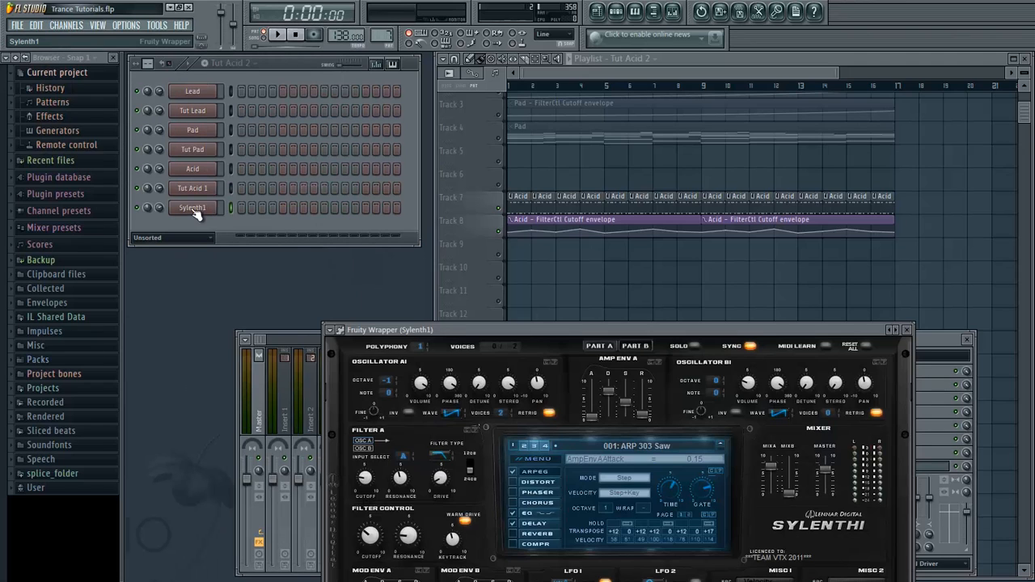
right_click(194, 212)
left_click(228, 235)
type("Tut A")
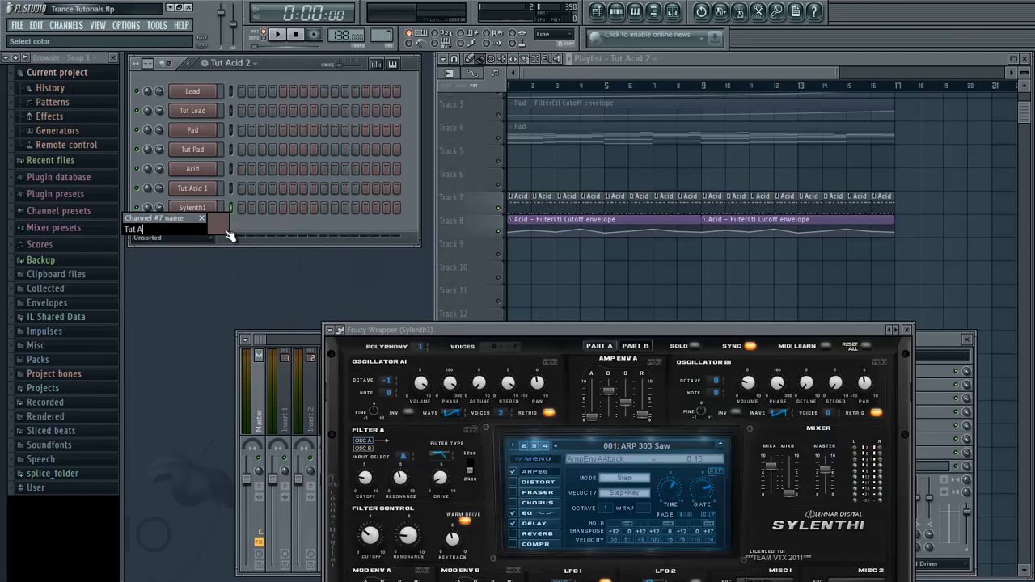
type("cid 2")
key("Return")
- Paste the copied notes into the Tut Acid 2 channel and reset its Sylenth1 sound to the Init preset
right_click(208, 208)
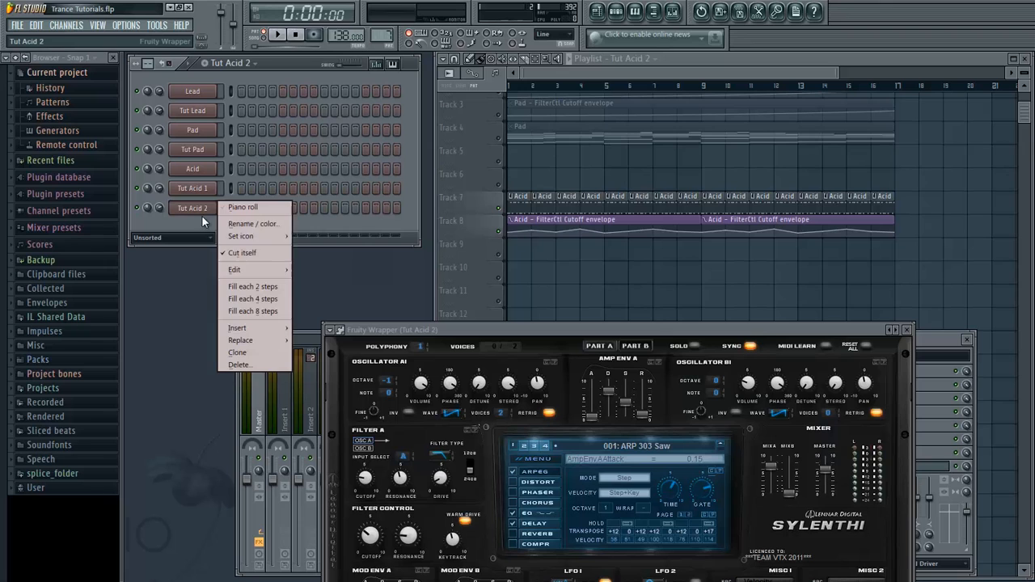
left_click(322, 291)
left_click_drag(508, 329, 510, 123)
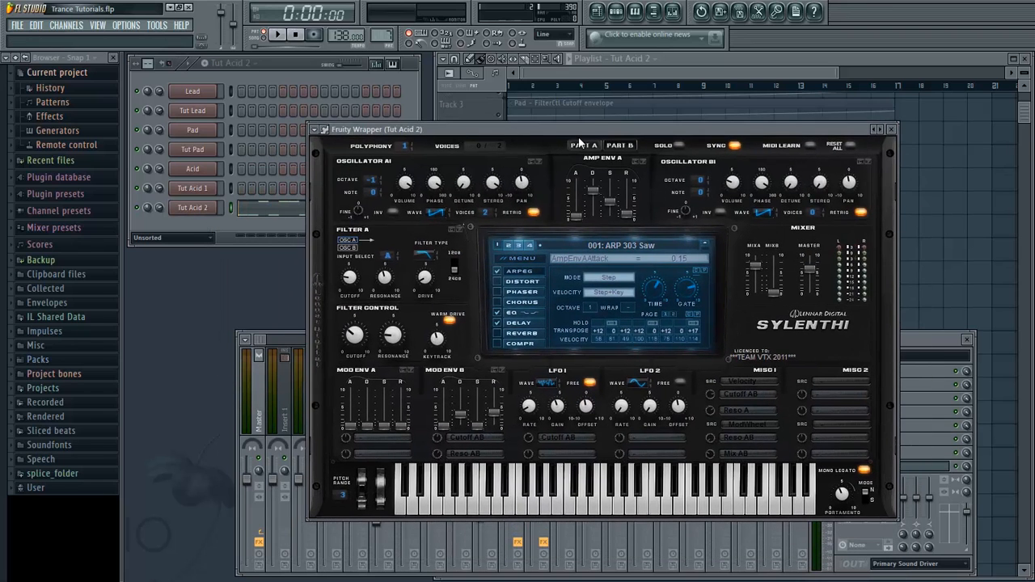
left_click_drag(579, 129, 609, 156)
left_click(545, 286)
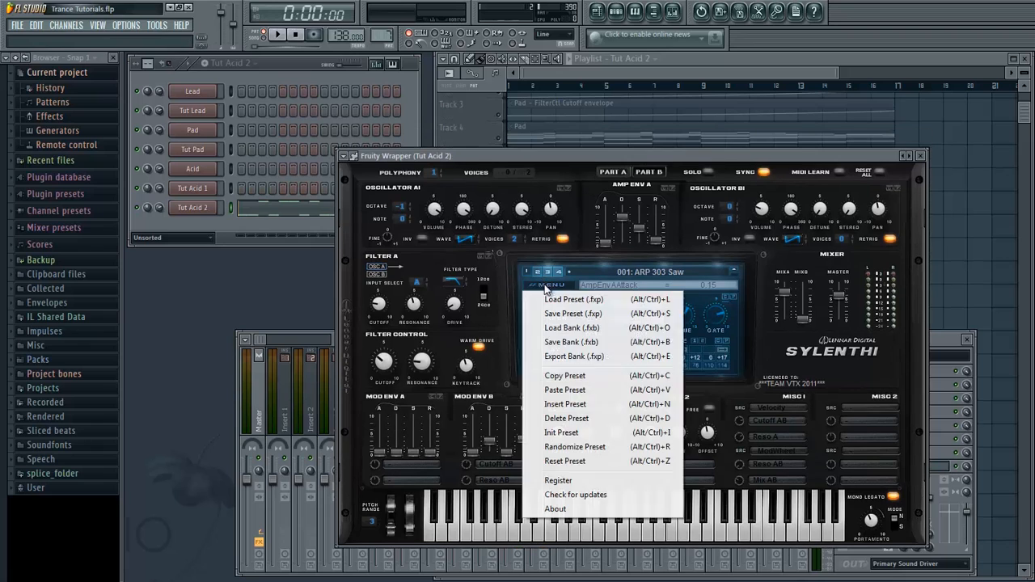
left_click(617, 433)
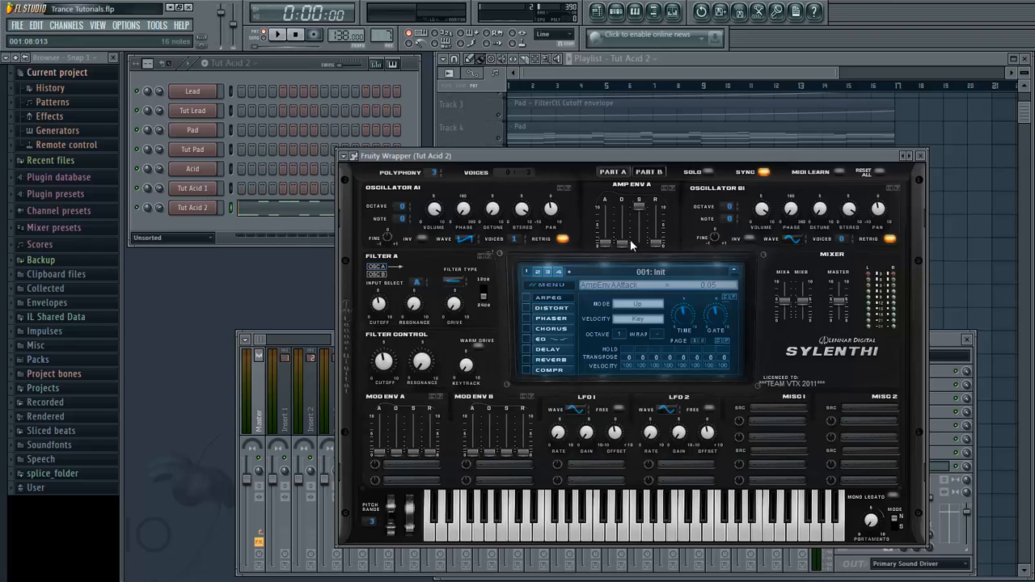
- Turn off oscillator A1's Retrig, set Filter A to Bandpass, and enable Mono Legato with a portamento time of 4.95
left_click(562, 241)
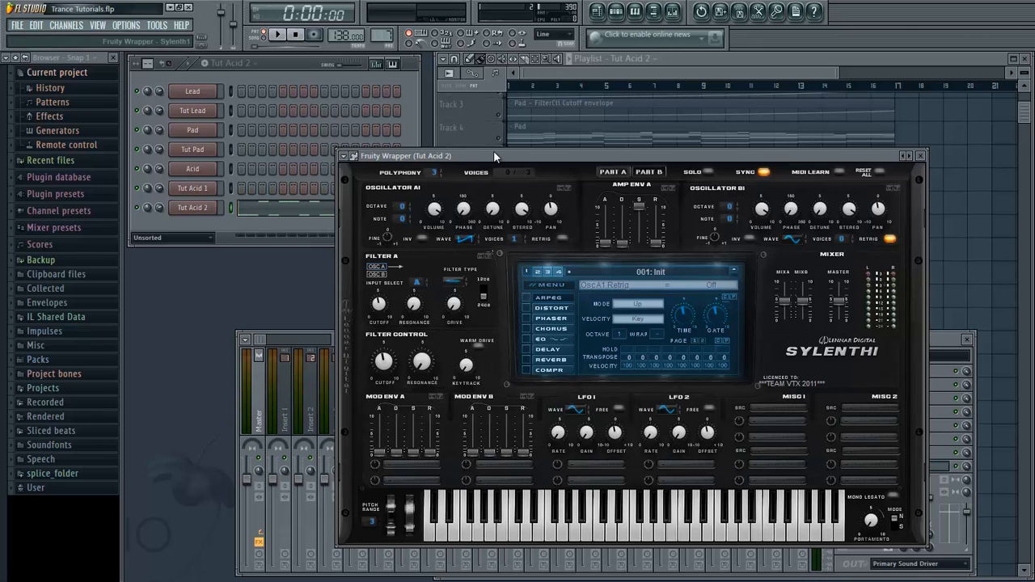
left_click_drag(493, 150, 502, 162)
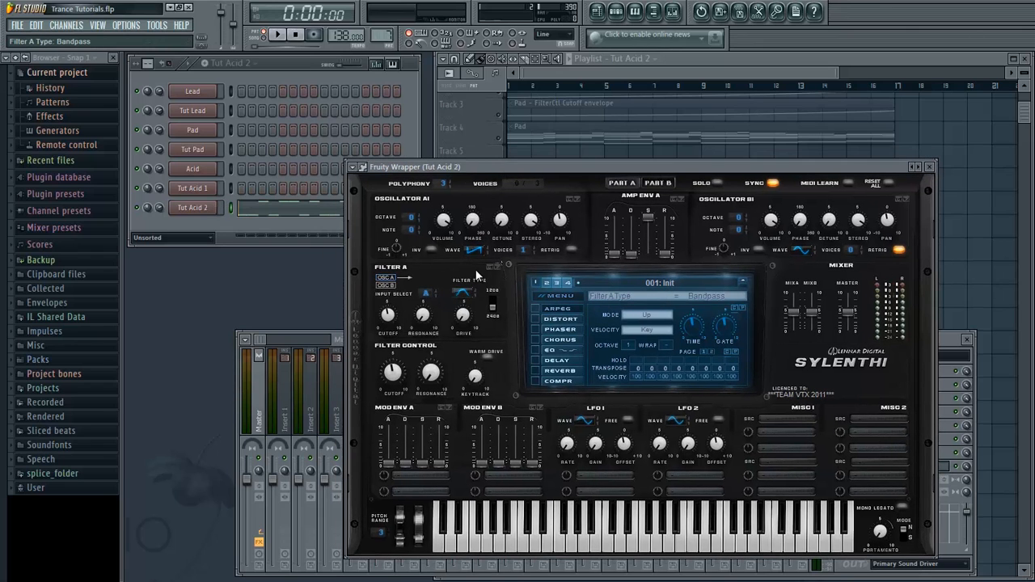
left_click(905, 507)
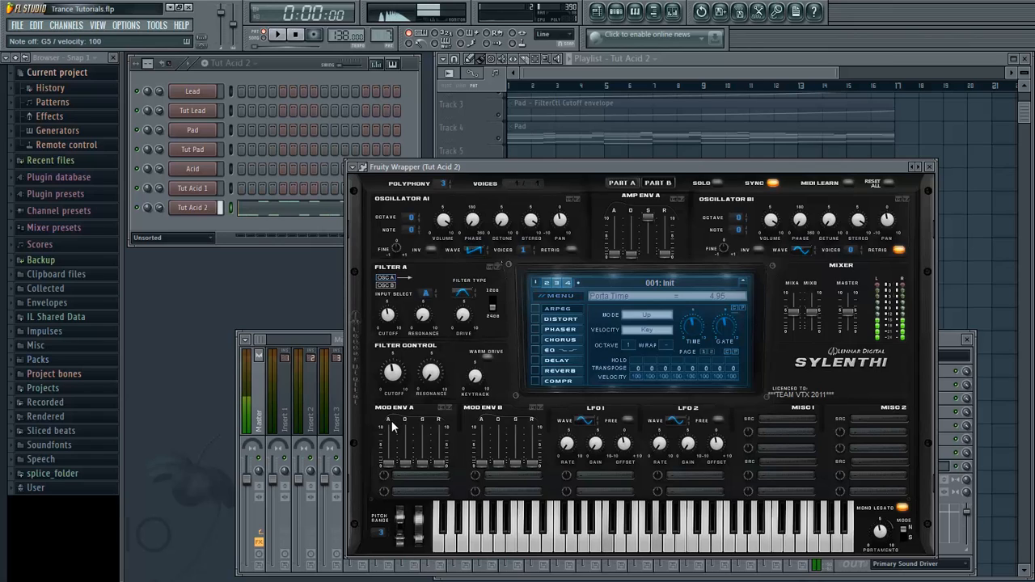
- Switch oscillator A1 to a square-shaped wave with 4 voices and adjust its detune while auditioning the pattern
left_click(480, 250)
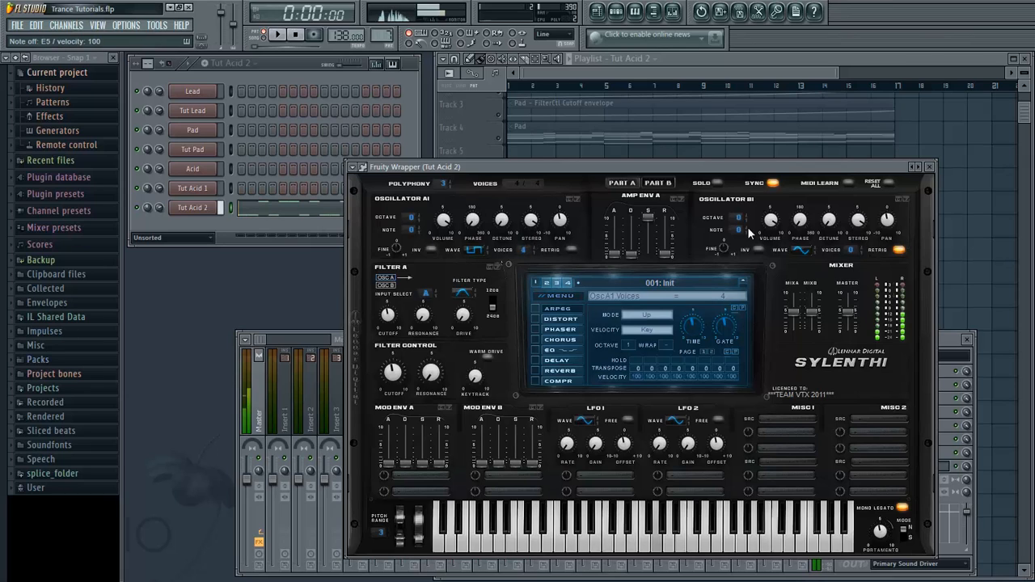
key("space")
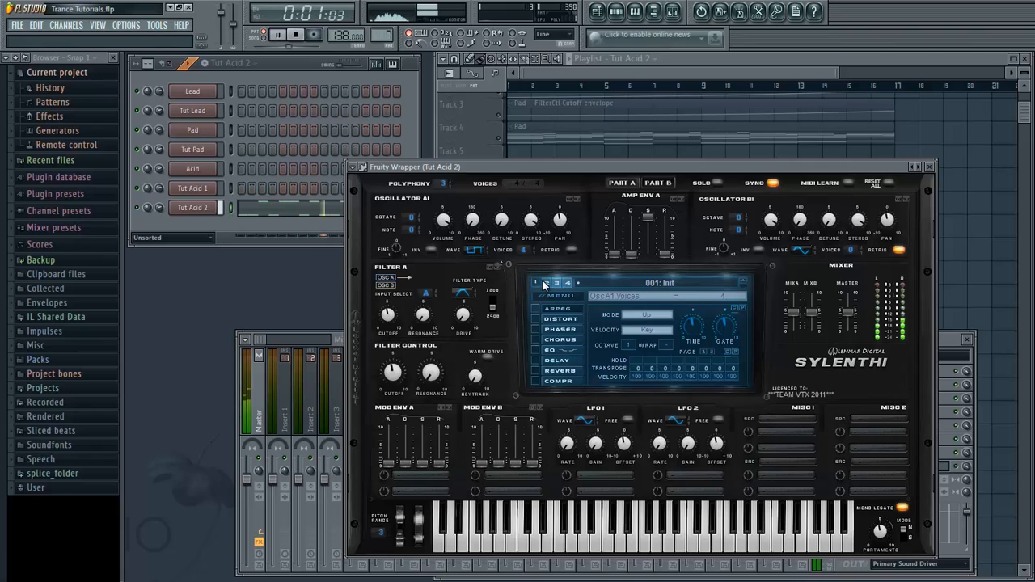
key("space")
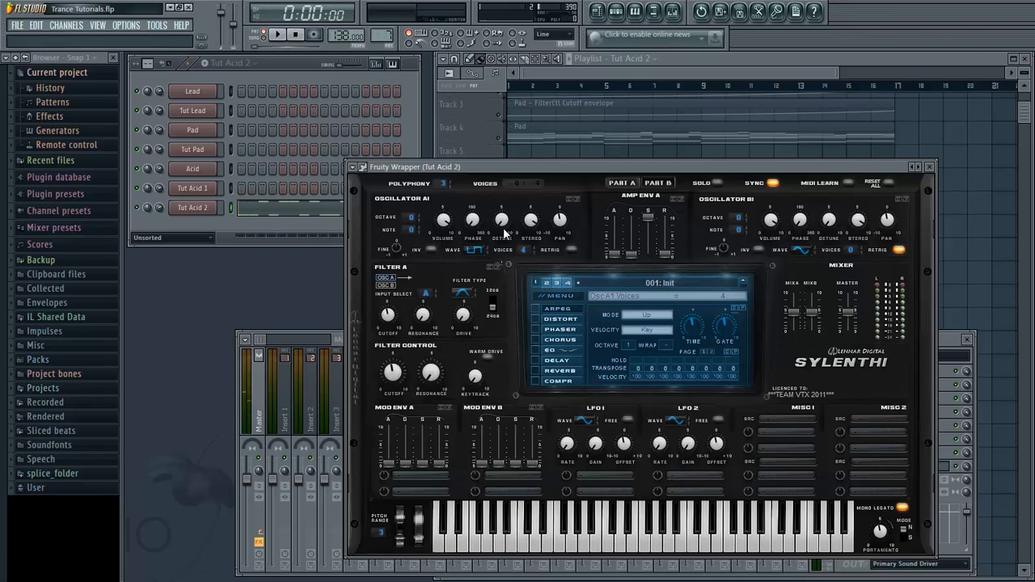
key("space")
key("space")
- Set oscillator A2 to the QPulse wave with 2 voices, auditioning the pattern while changing the voice count
left_click_drag(800, 253, 812, 219)
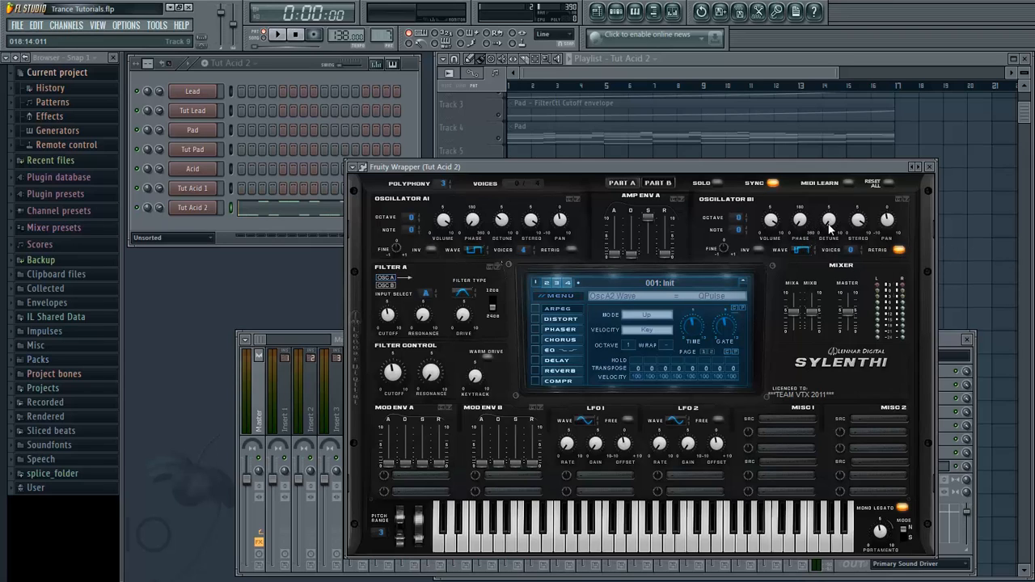
key("space")
left_click_drag(855, 252, 857, 248)
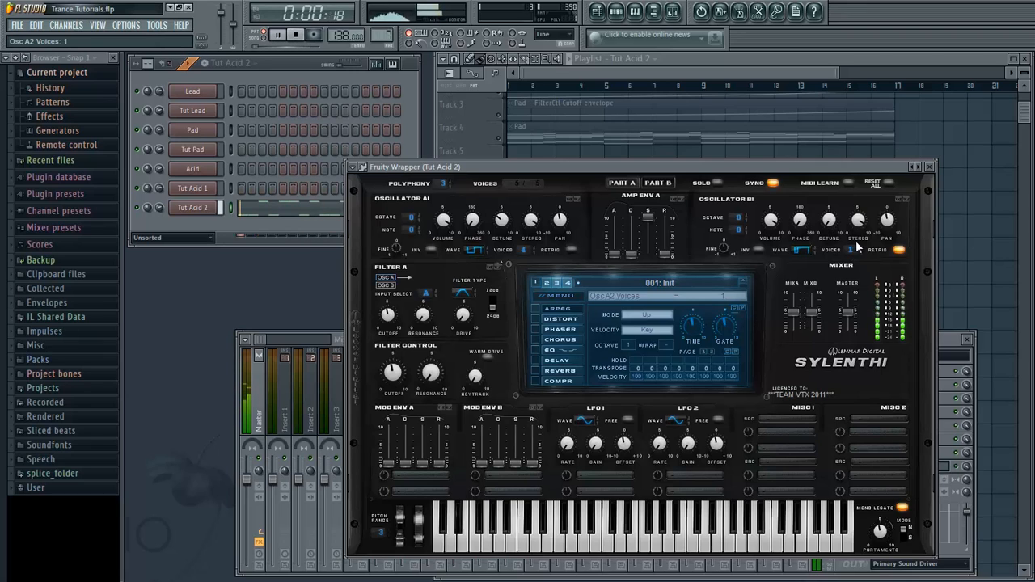
key("space")
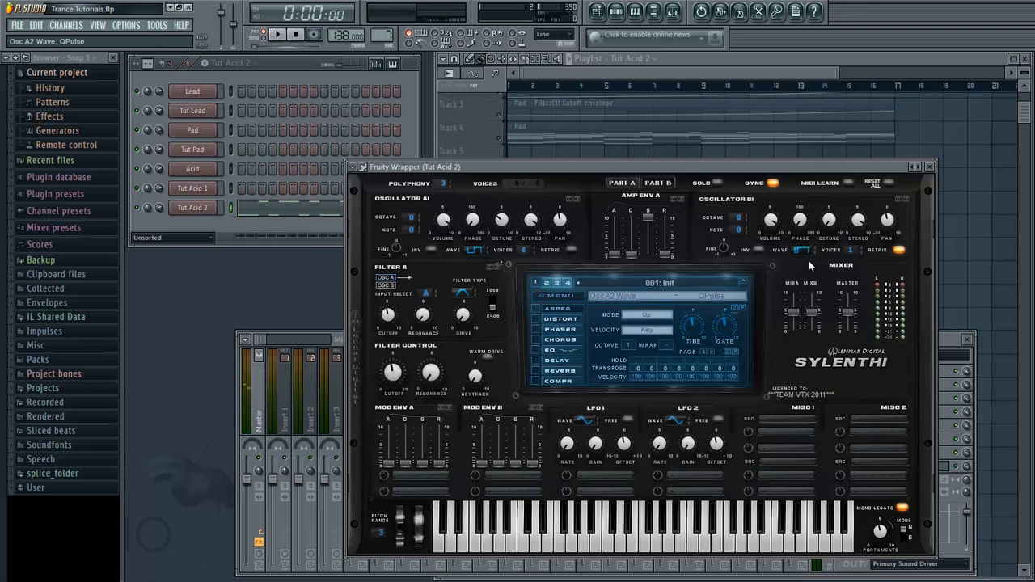
key("space")
left_click_drag(809, 262, 858, 243)
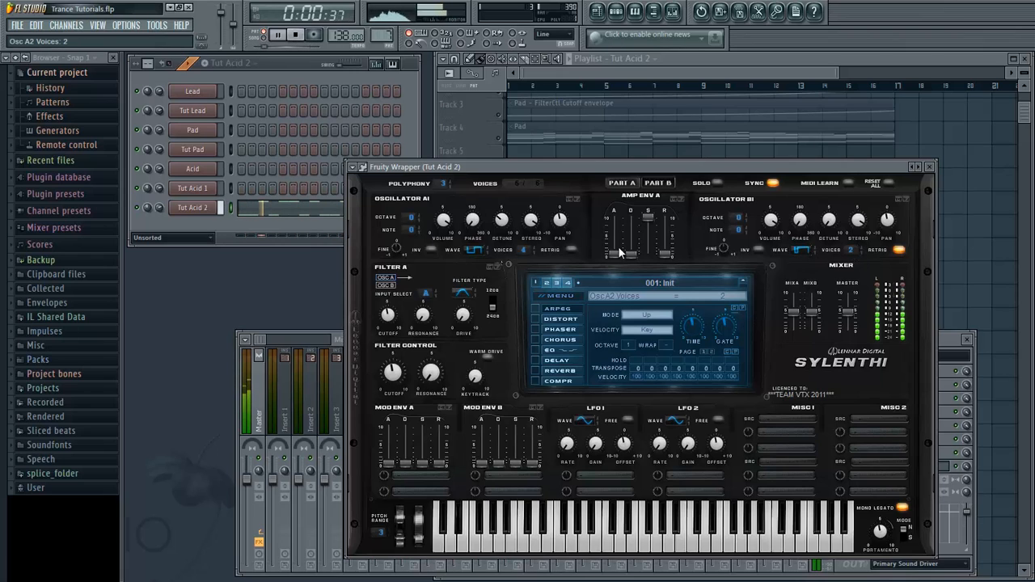
- Set oscillator A2's detune to 4.00 and compare its Retrig off and back on during playback
left_click_drag(528, 250, 527, 253)
left_click_drag(834, 227, 841, 179)
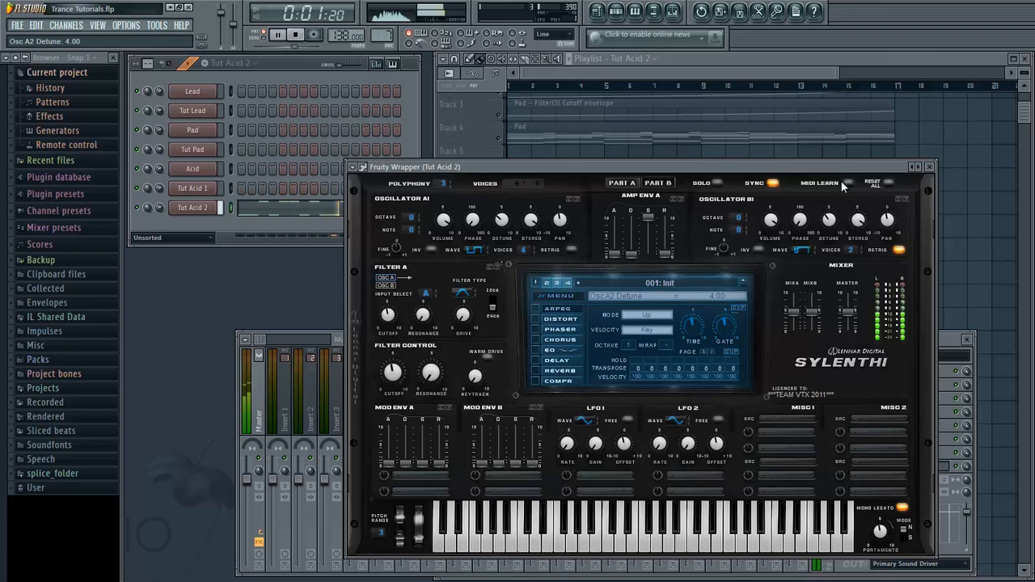
left_click(899, 252)
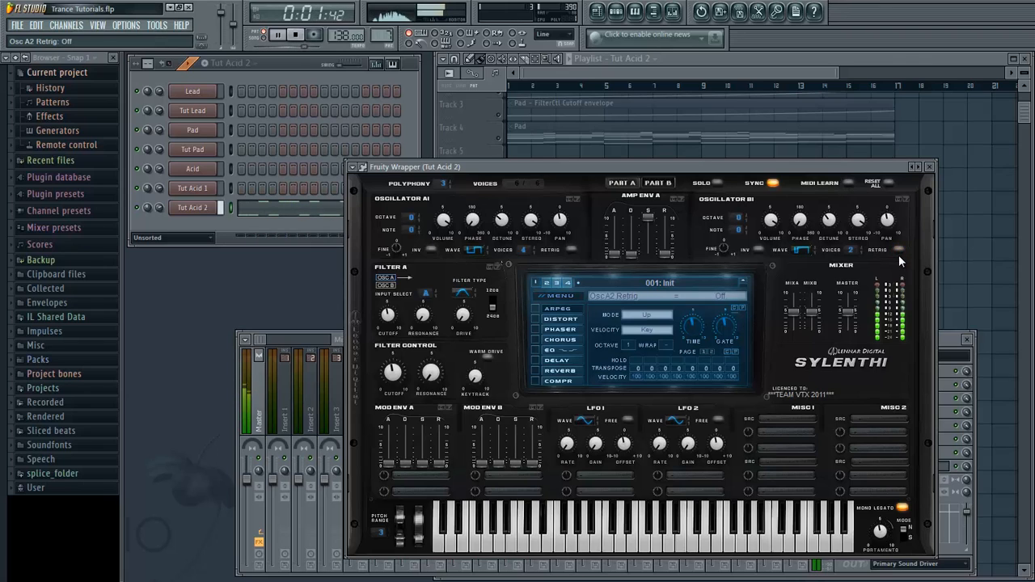
left_click(897, 251)
key("space")
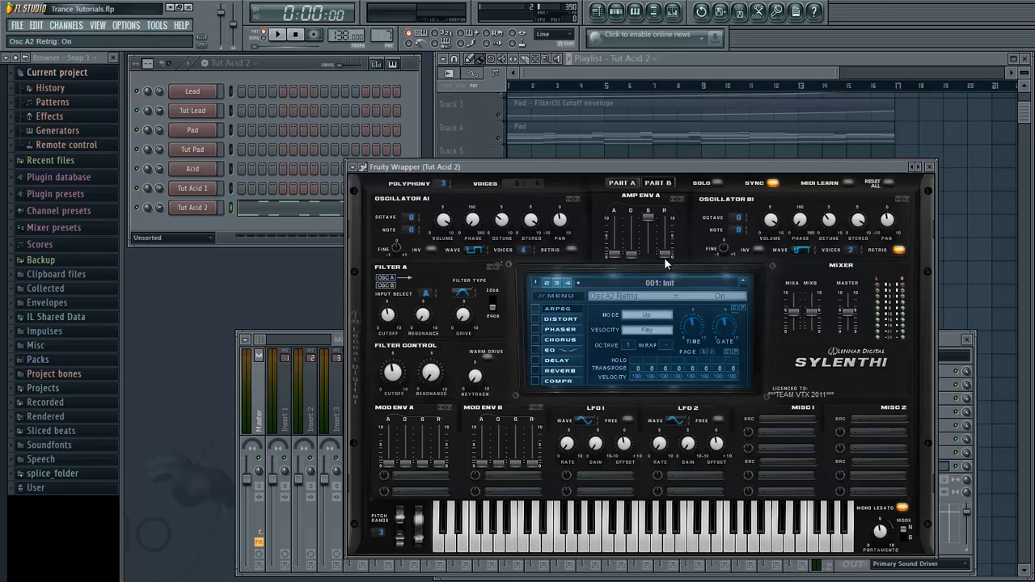
- Raise Amp Env A's release to 2.86 and sweep the Filter Control cutoff to 71.72 Hz while auditioning the pattern
mouse_move(665, 257)
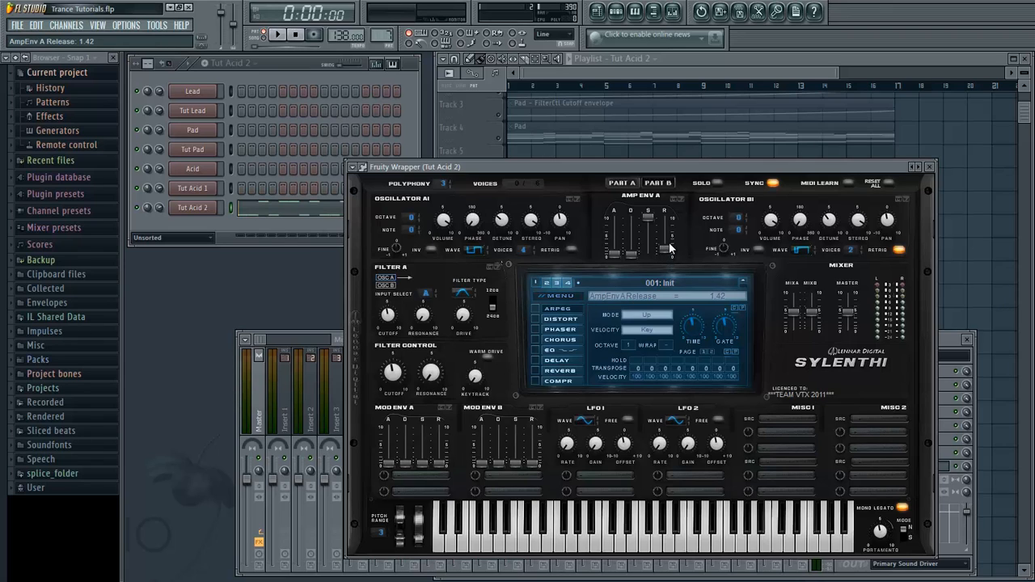
left_click_drag(669, 248, 681, 233)
key("space")
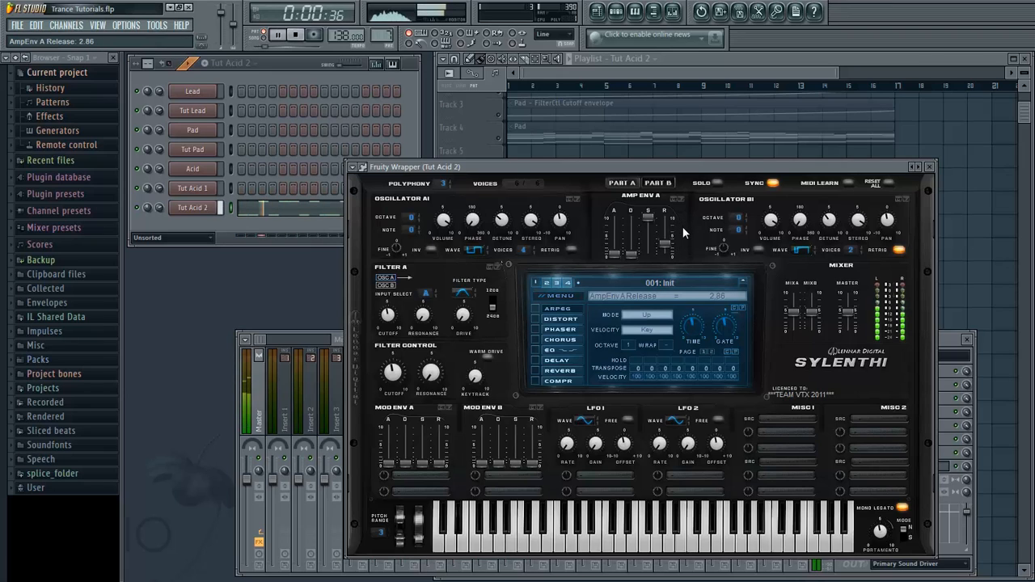
key("space")
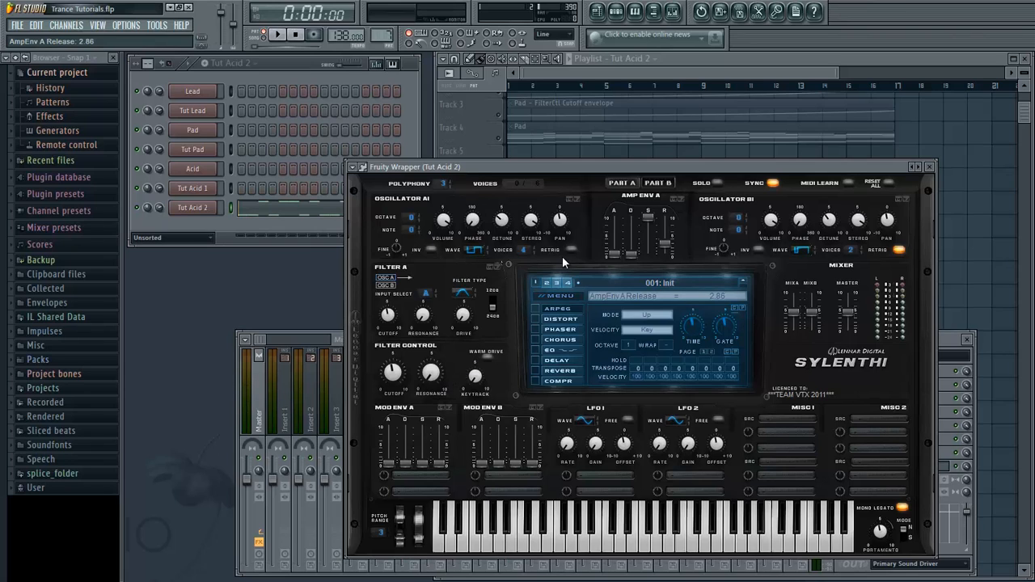
key("space")
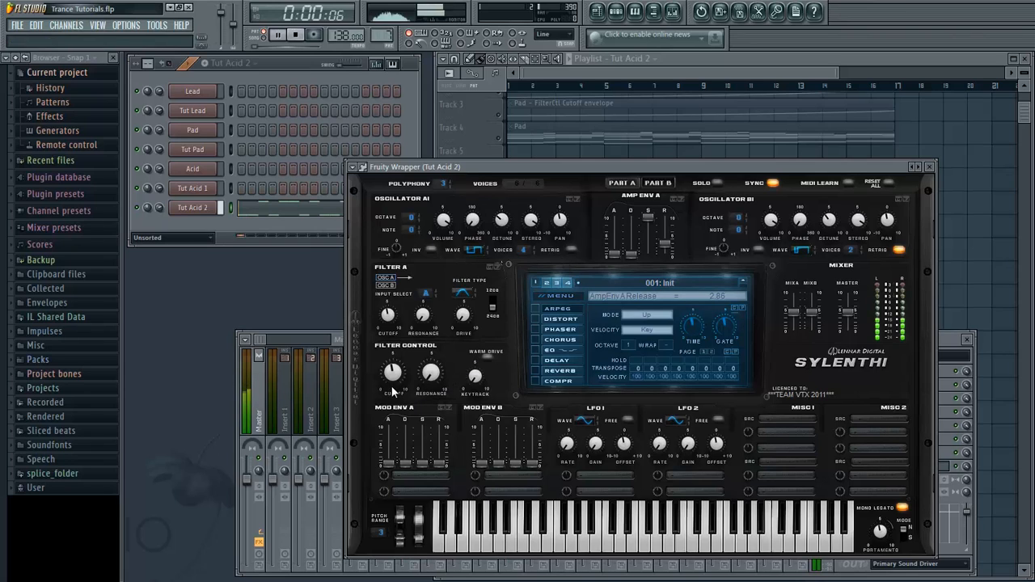
mouse_move(394, 376)
left_mouse_down()
mouse_move(401, 413)
mouse_move(394, 374)
mouse_move(397, 393)
left_mouse_up()
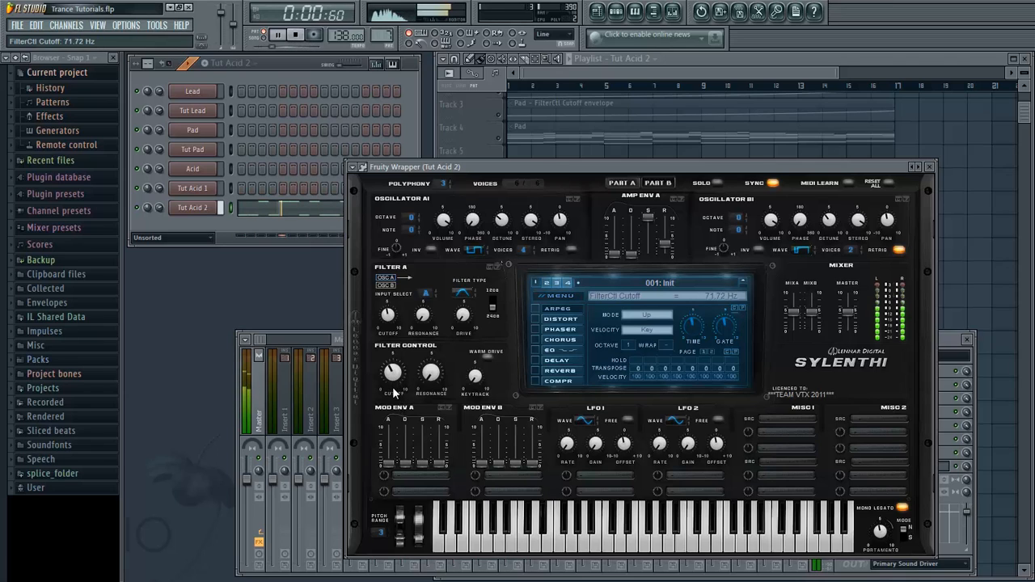
key("space")
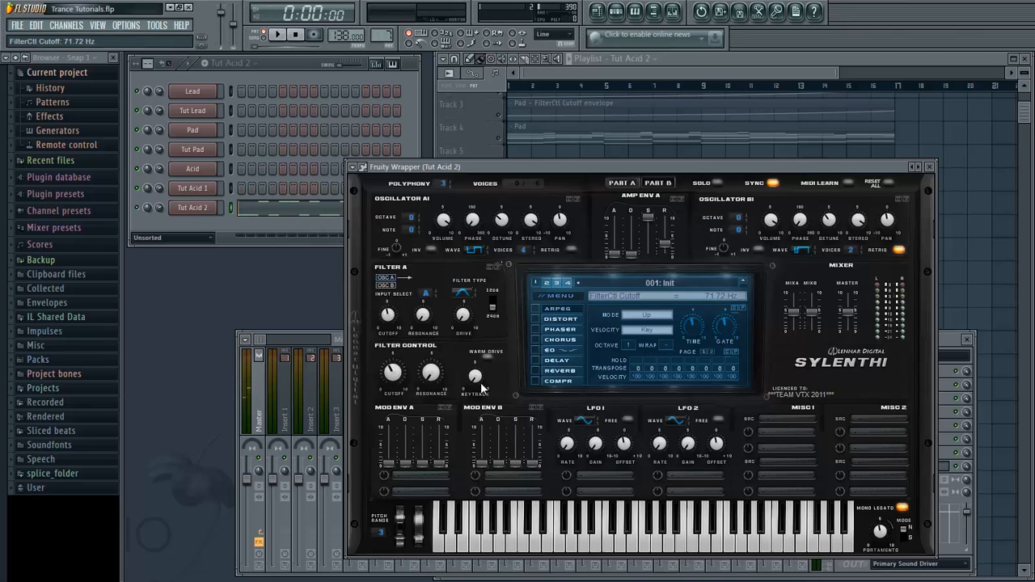
- Enable OverDrive distortion with amount 8.38 and dry/wet 32.38 %, sweeping the filter cutoff to 65.22 Hz during playback
left_click(534, 320)
key("space")
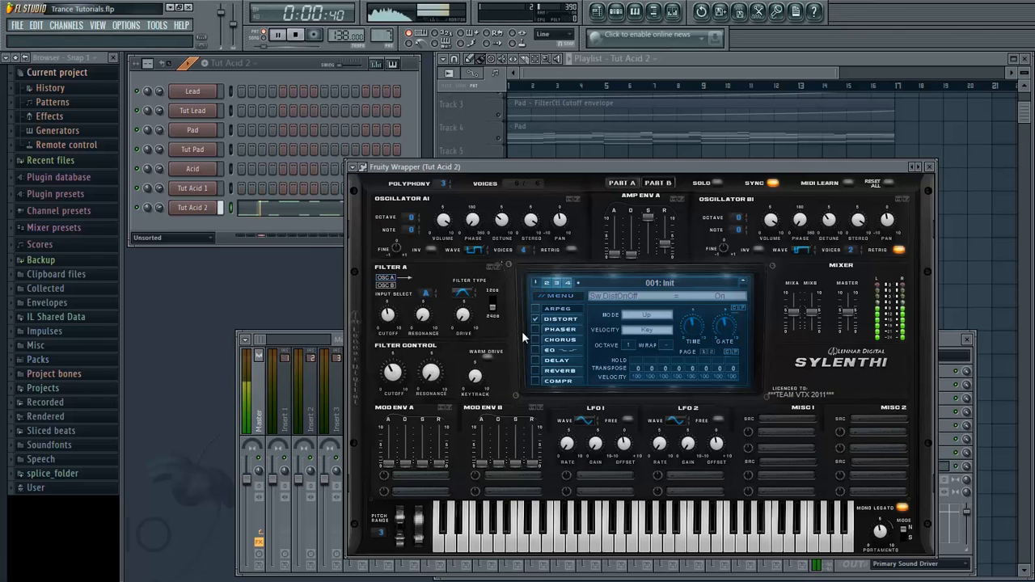
left_click(568, 322)
left_click_drag(682, 358, 667, 305)
left_click_drag(695, 358, 693, 383)
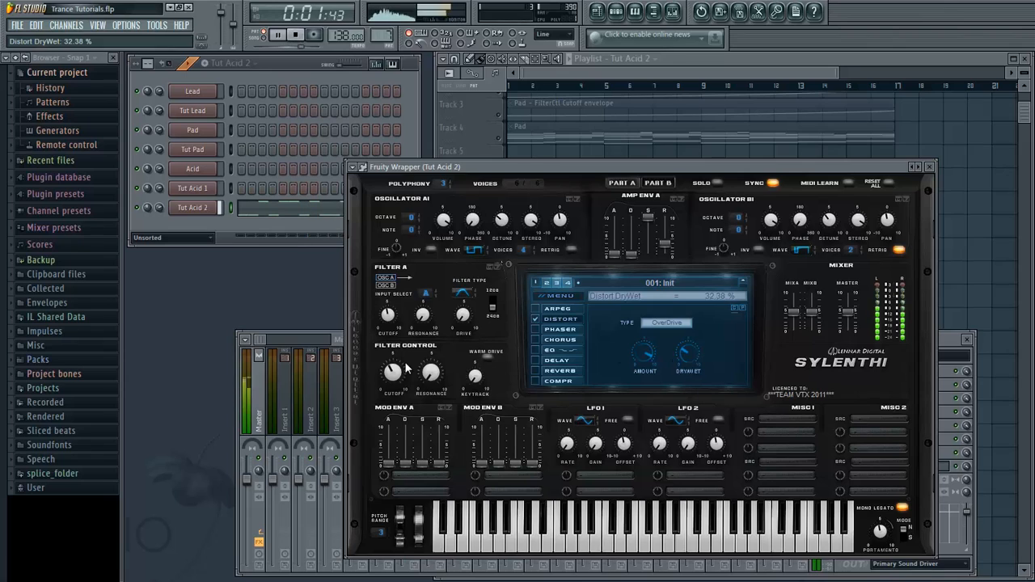
mouse_move(405, 346)
left_mouse_down()
mouse_move(402, 323)
mouse_move(402, 350)
left_mouse_up()
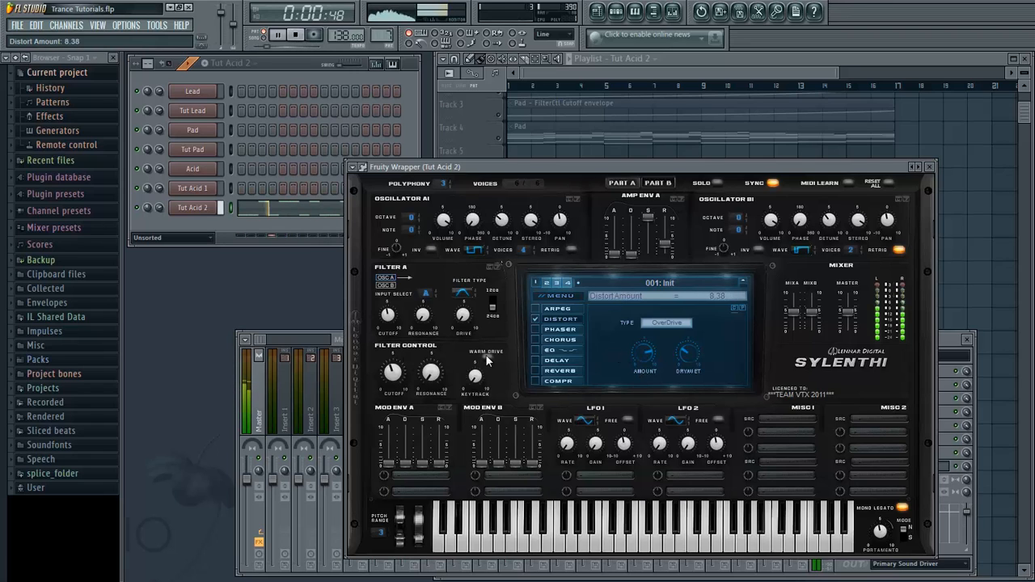
mouse_move(405, 374)
left_mouse_down()
mouse_move(404, 338)
mouse_move(406, 385)
left_mouse_up()
key("space")
- Link the Tut Acid 2 channel to mixer track Insert 12 and return to its Sylenth1 window
left_click(339, 353)
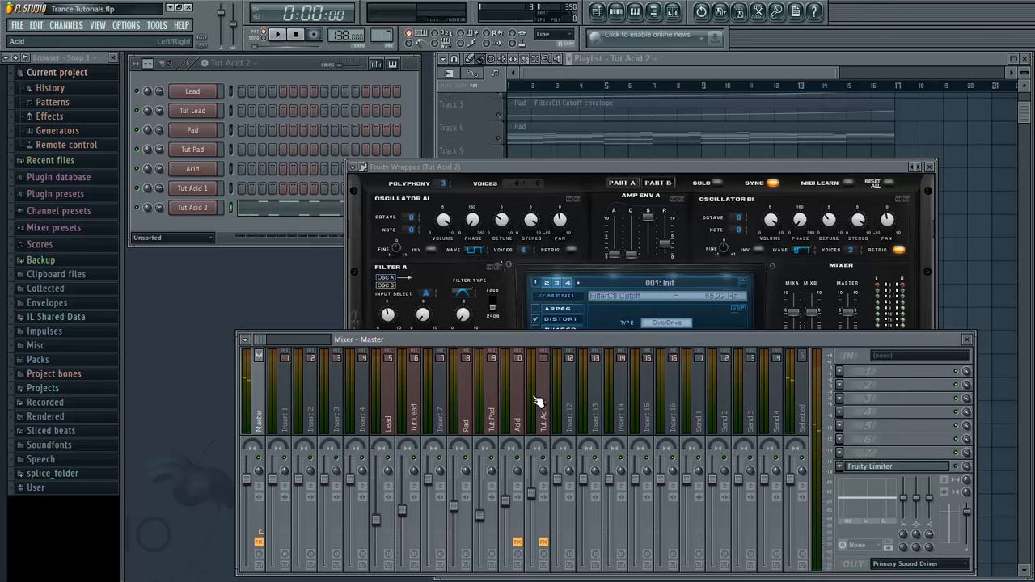
right_click(575, 409)
mouse_move(687, 394)
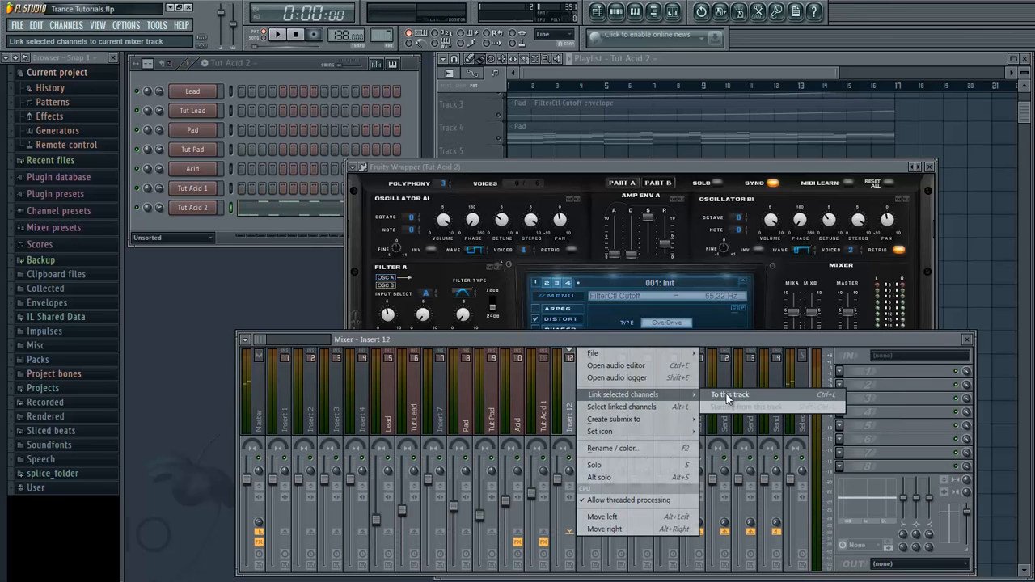
left_click(726, 394)
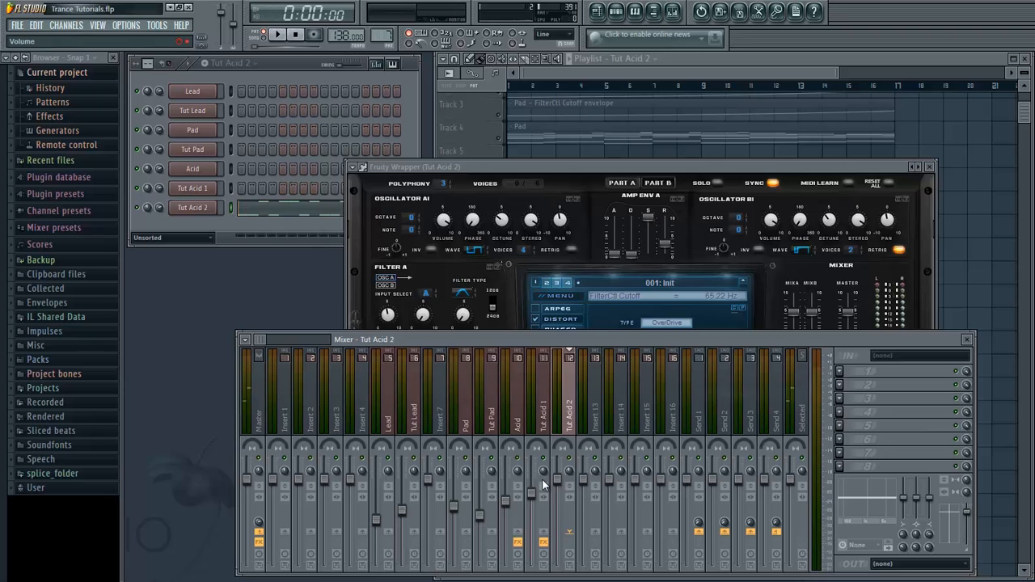
left_click(635, 167)
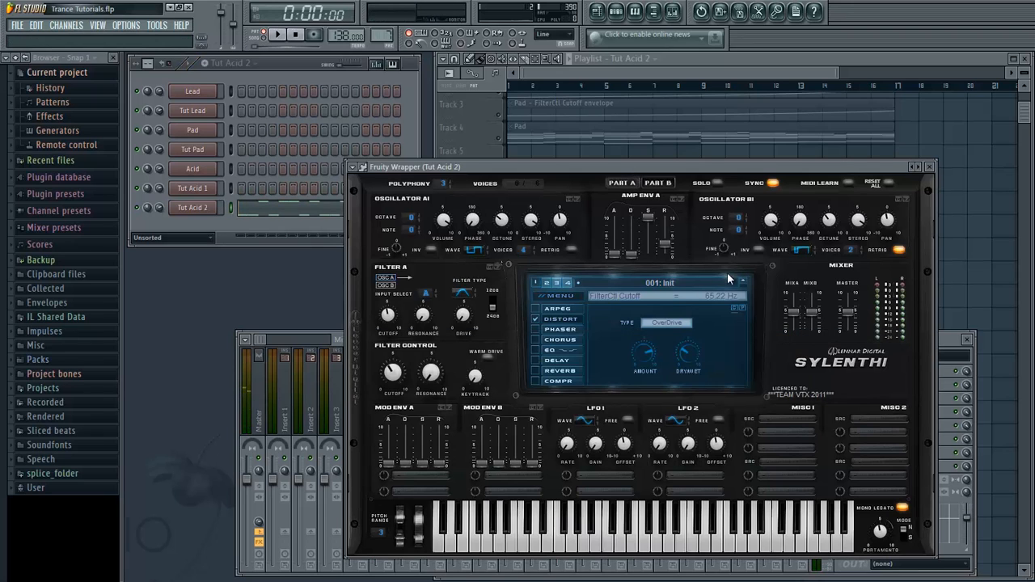
- Enable the EQ, boost the bass to 8.64 dB, and adjust the bass frequency, treble and treble frequency during playback
key("space")
left_click(534, 350)
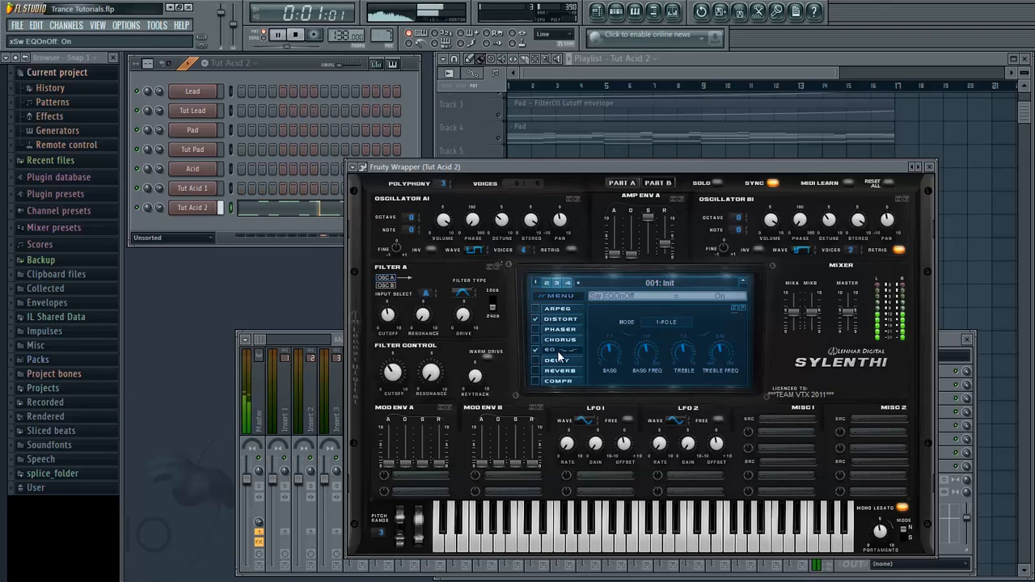
left_click_drag(615, 359, 646, 356)
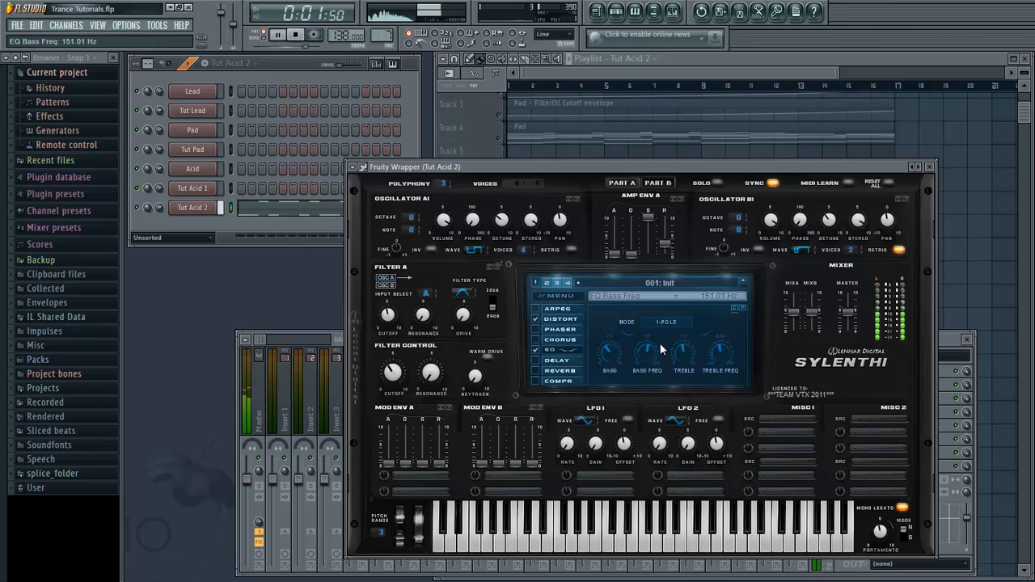
left_click_drag(681, 352, 657, 281)
left_click_drag(724, 355, 690, 365)
left_click_drag(622, 357, 621, 330)
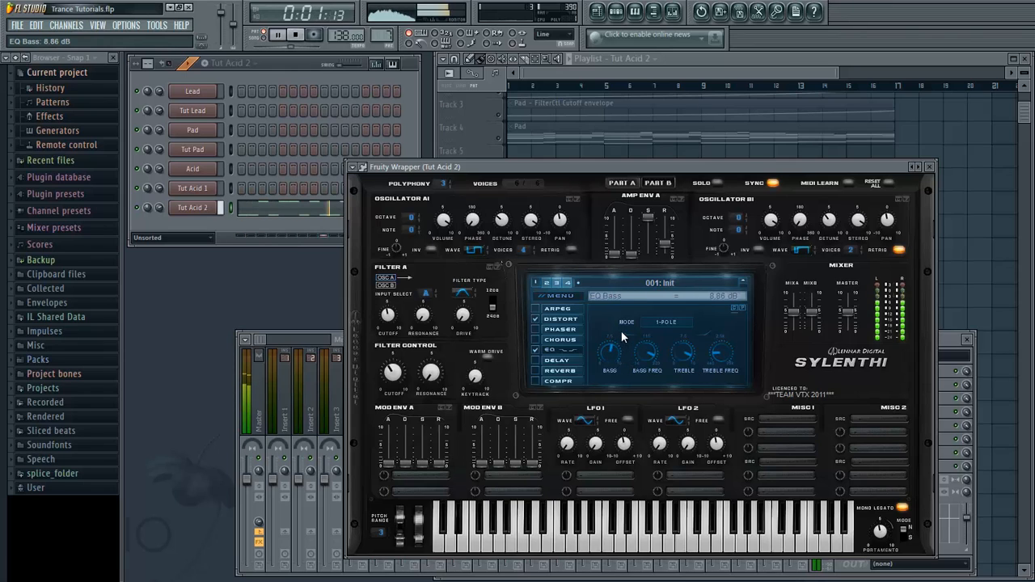
key("space")
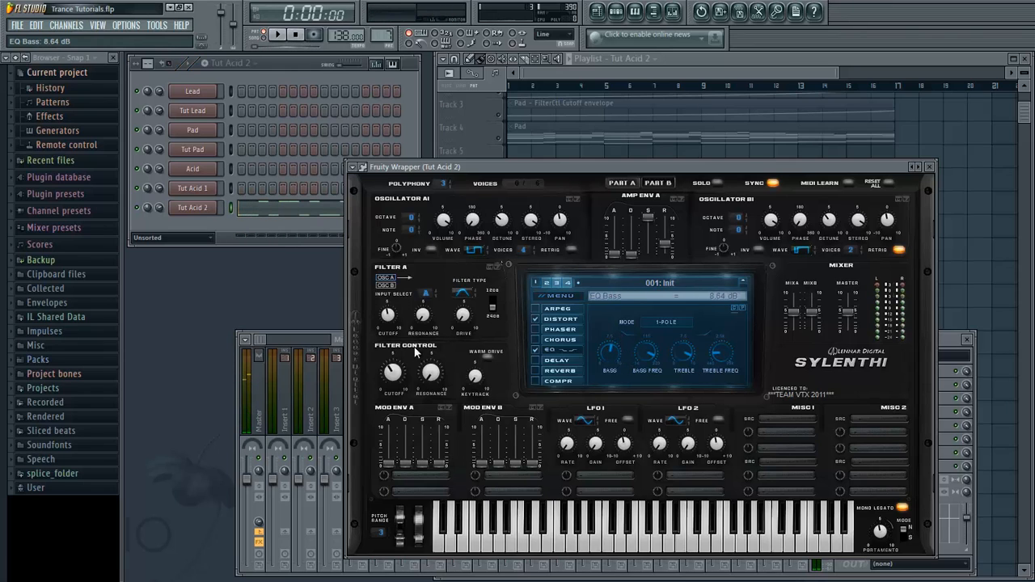
- Audition a Filter Control cutoff sweep and set Filter A's input to A+B
key("space")
mouse_move(393, 370)
left_mouse_down()
mouse_move(396, 348)
mouse_move(404, 384)
mouse_move(407, 371)
left_mouse_up()
key("space")
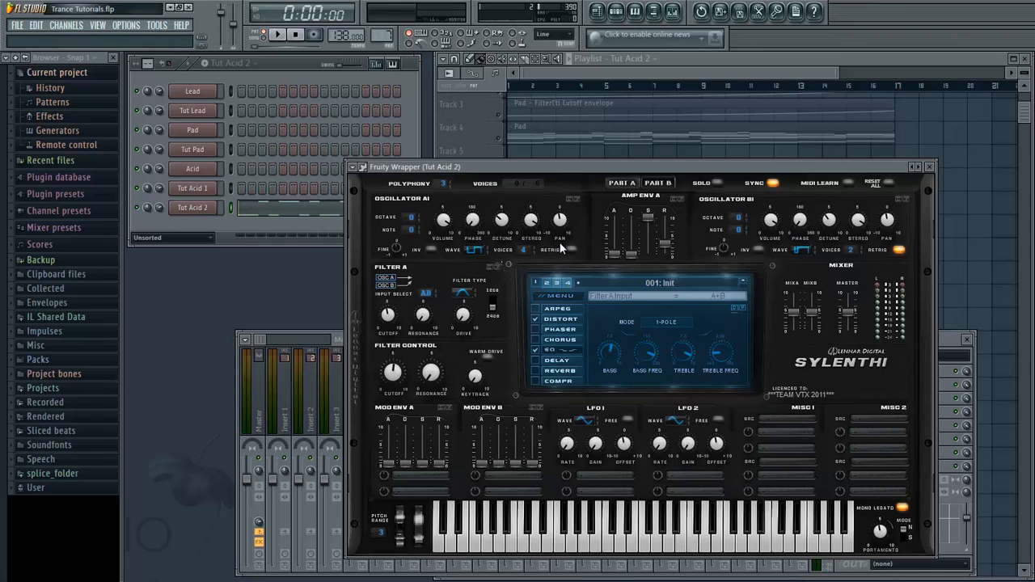
- Give Part B's Amp Env B the same envelope settings as Part A's Amp Env A
left_click(664, 183)
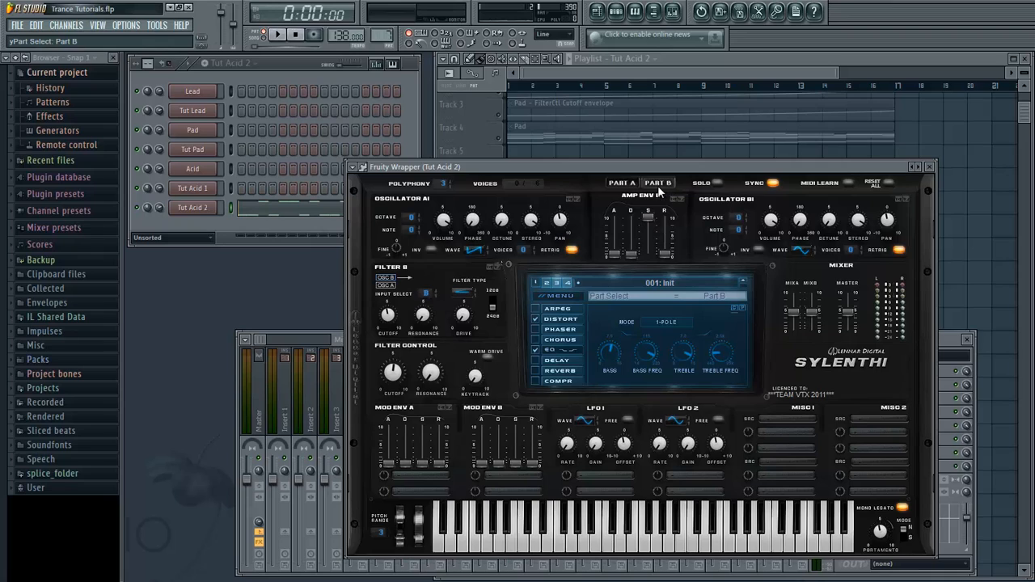
left_click(671, 184)
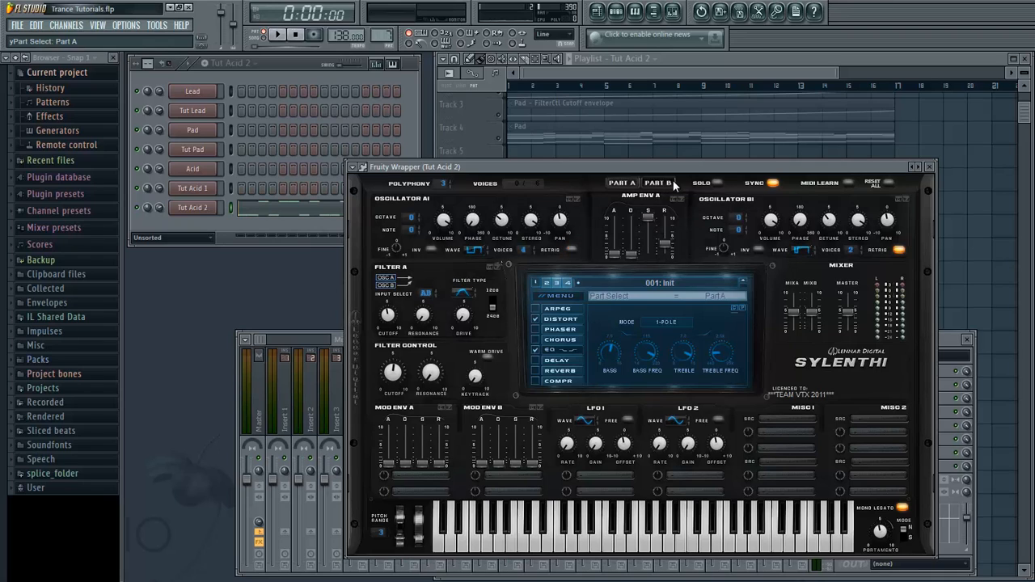
left_click(663, 183)
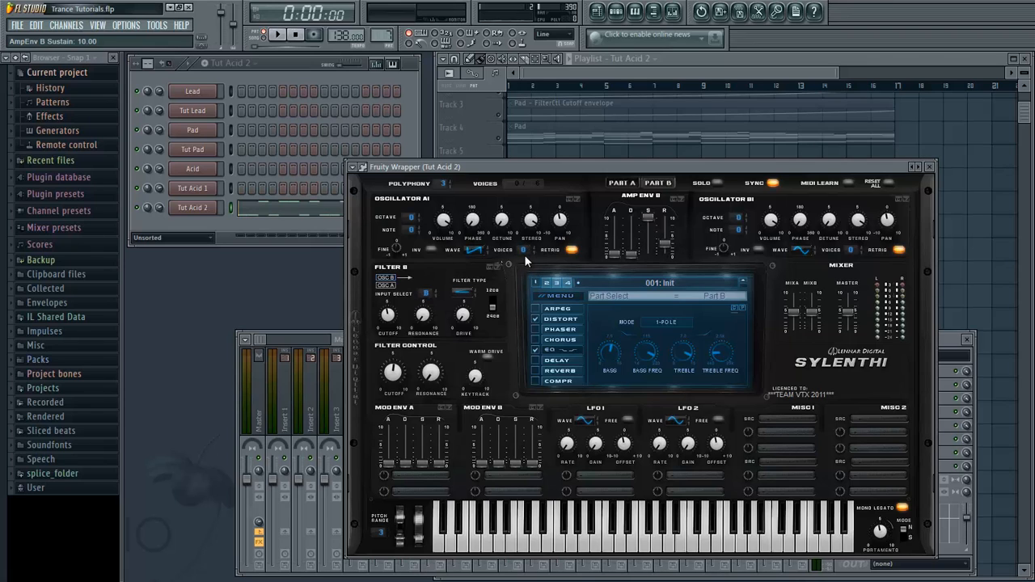
- Set oscillator B1 to 1 voice with Retrig off and adjust its detune while auditioning
left_click(572, 251)
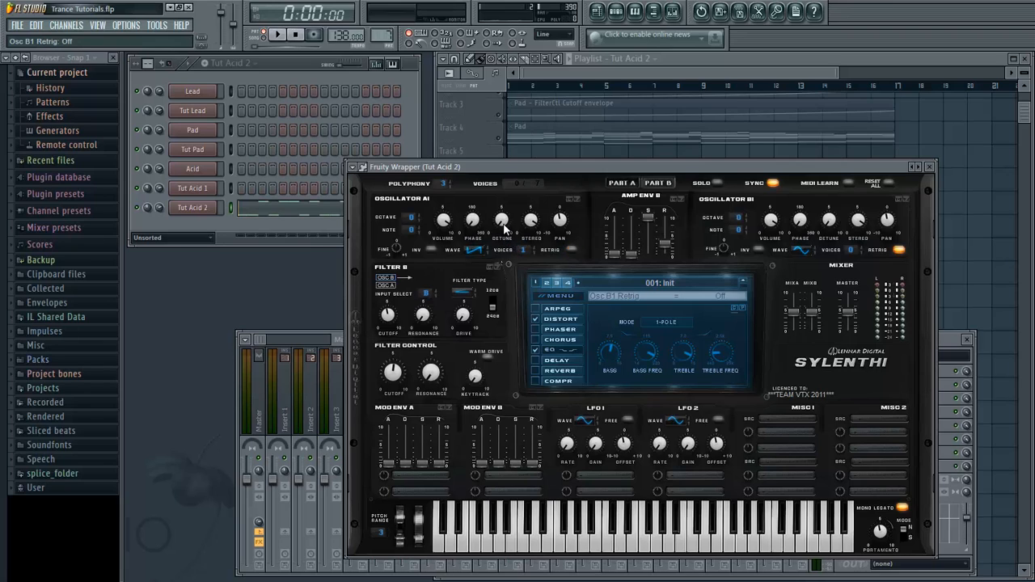
key("space")
left_click_drag(511, 184, 511, 183)
key("space")
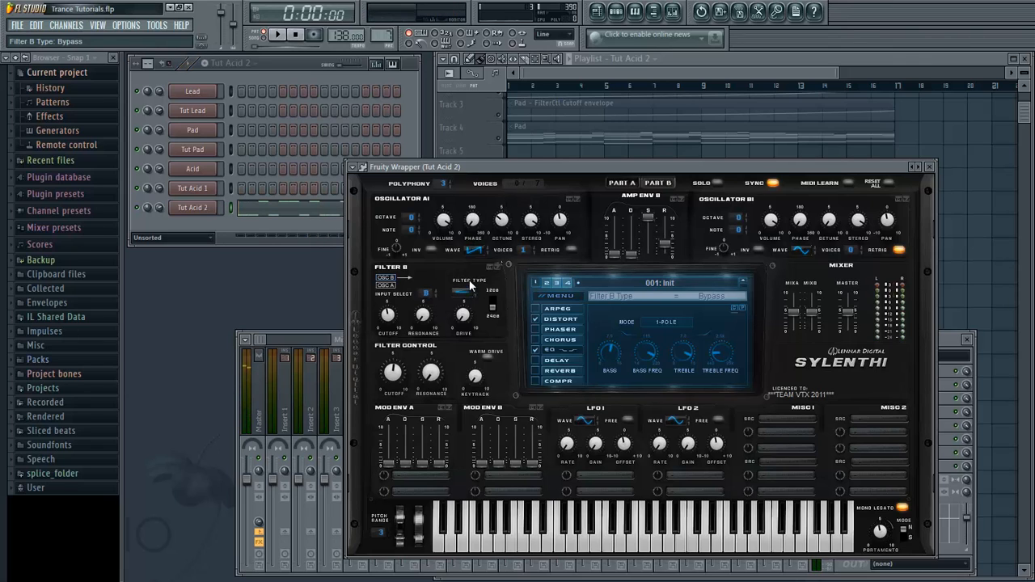
- Set Filter B to Bandpass and sweep the Filter Control cutoff to 71.72 Hz during playback
key("space")
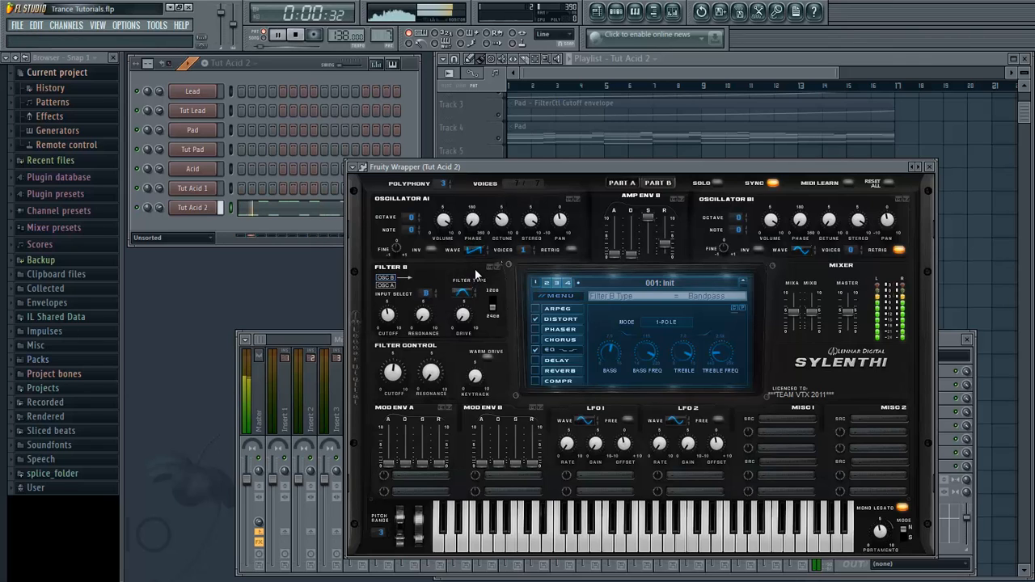
mouse_move(398, 396)
left_mouse_down()
mouse_move(397, 362)
mouse_move(397, 402)
left_mouse_up()
key("space")
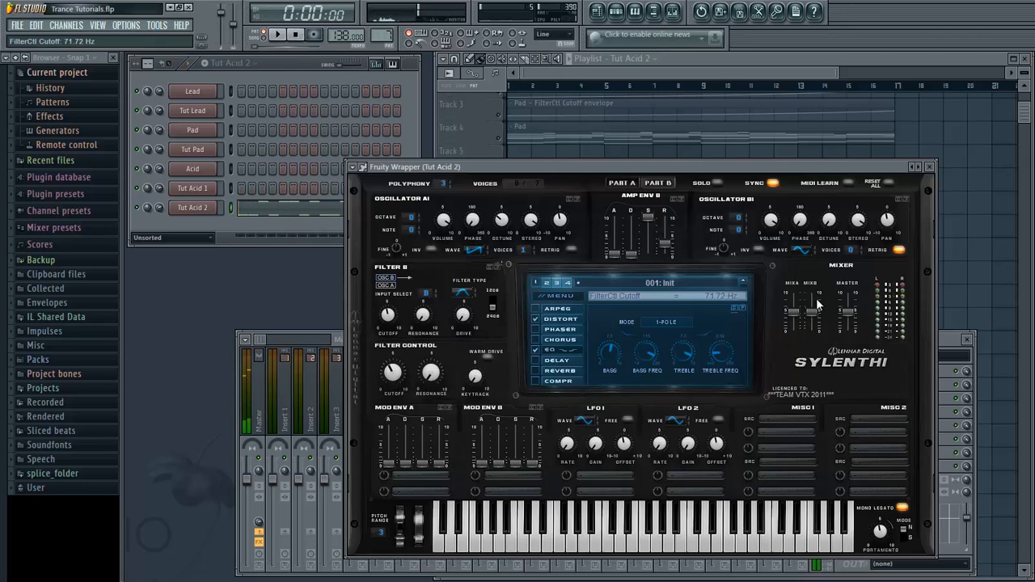
- Lower the Mix B level to 3.16 and audition the balance while sweeping the filter cutoff
left_click(813, 316)
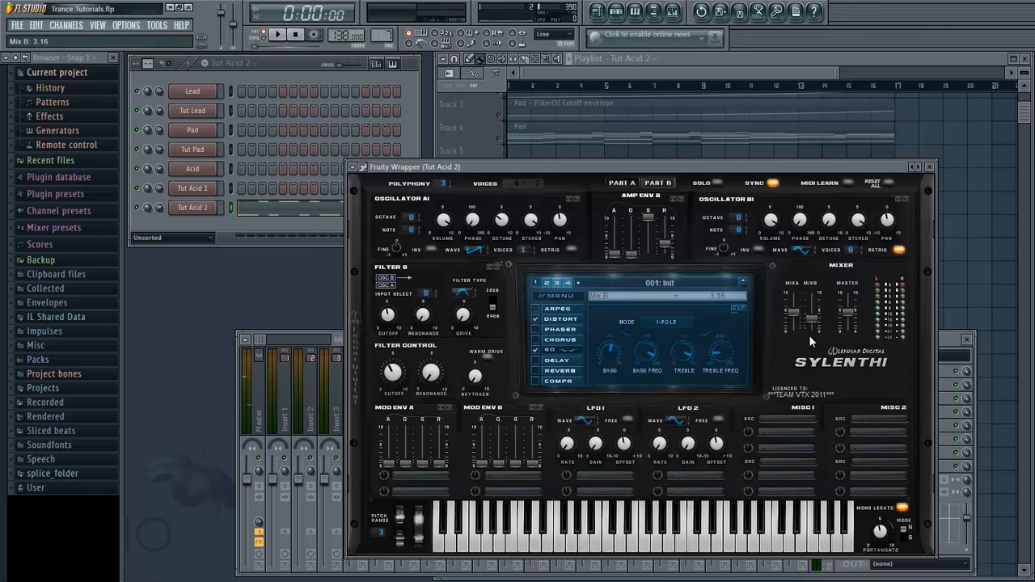
key("space")
mouse_move(408, 390)
left_mouse_down()
mouse_move(404, 345)
mouse_move(407, 396)
mouse_move(408, 372)
left_mouse_up()
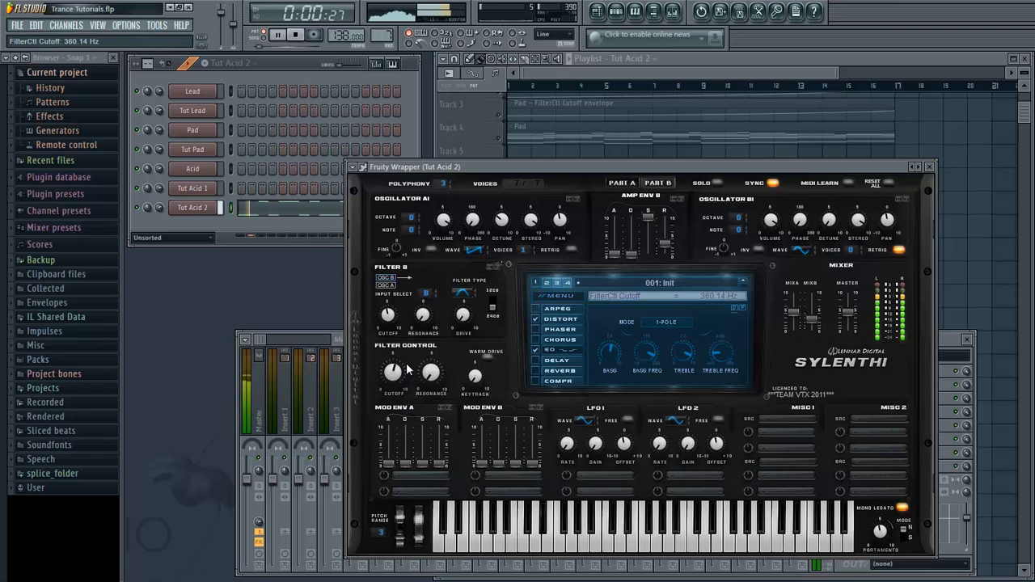
key("space")
- Turn on Warm Drive and audition cutoff and resonance sweeps, bringing the Filter Control resonance to 0.10
left_click(486, 357)
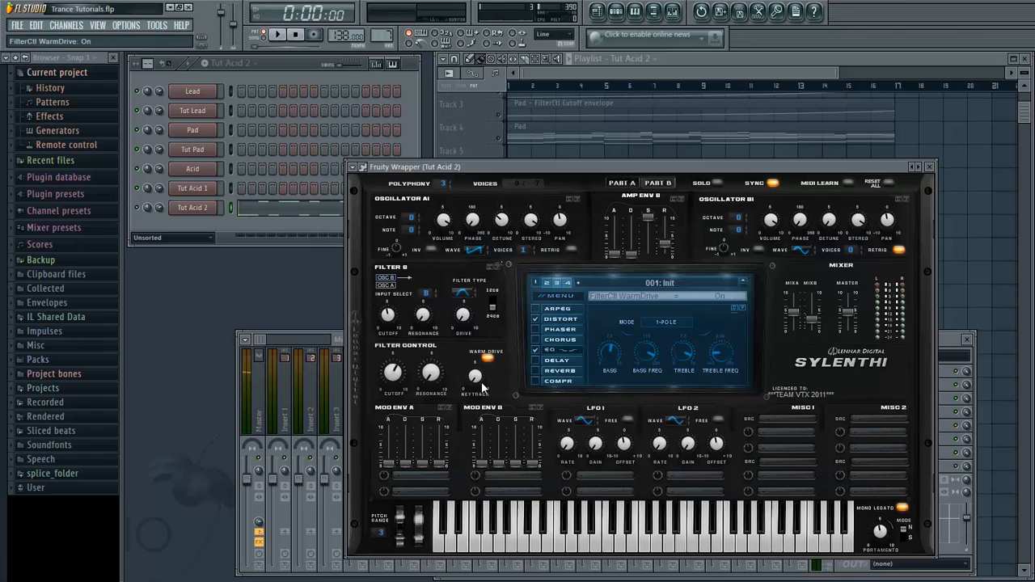
key("space")
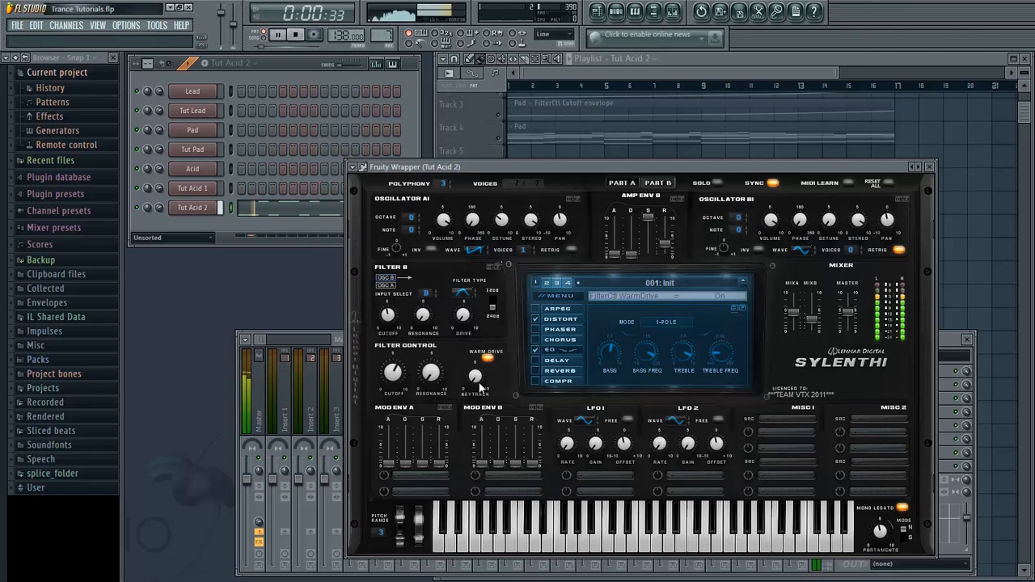
left_click_drag(482, 389, 479, 365)
left_click_drag(405, 376, 430, 258)
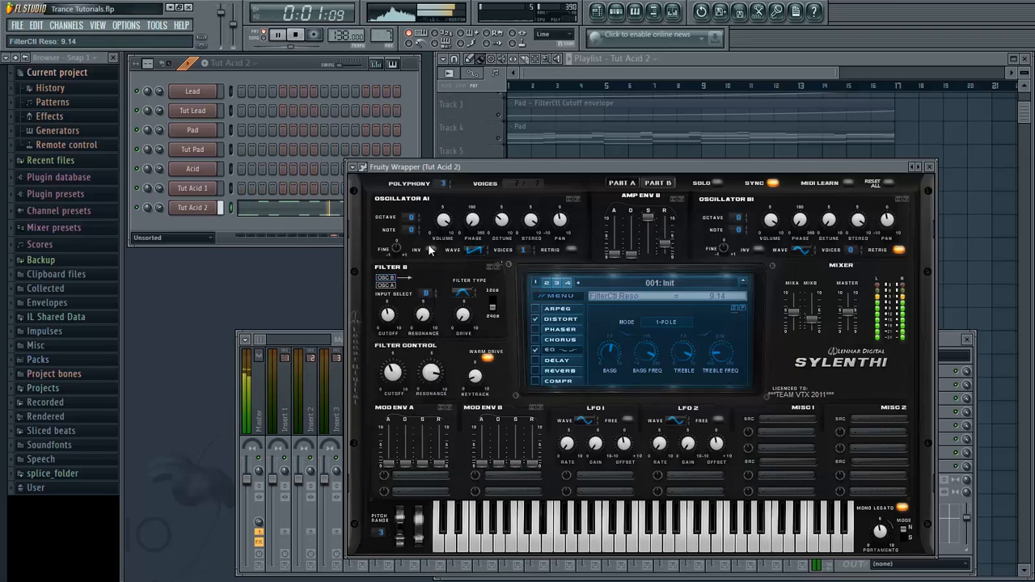
left_click_drag(422, 300, 429, 329)
key("space")
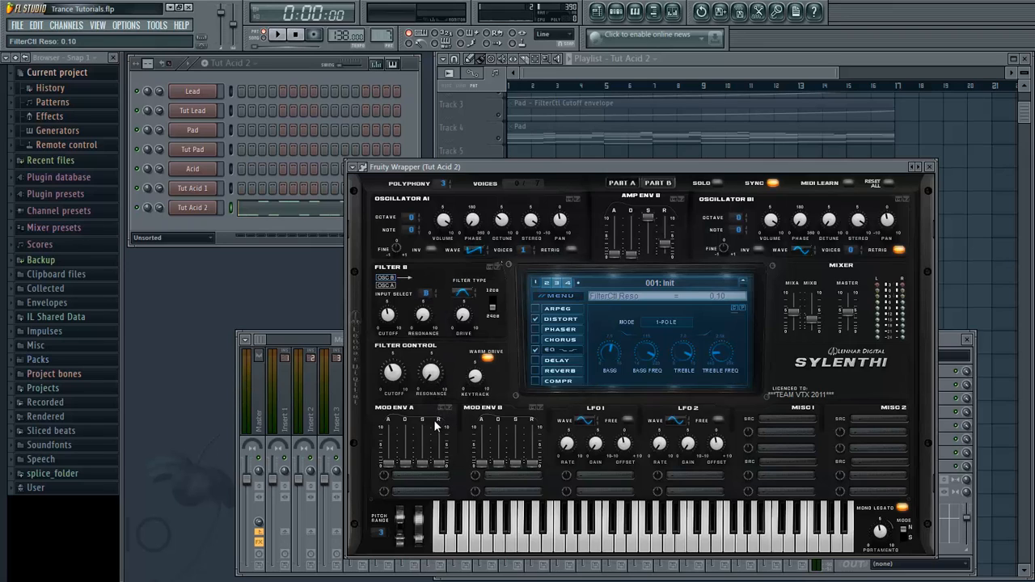
- Audition the pattern with another filter sweep and switch back to Part A
key("space")
left_click_drag(435, 421, 427, 371)
key("space")
left_click(622, 183)
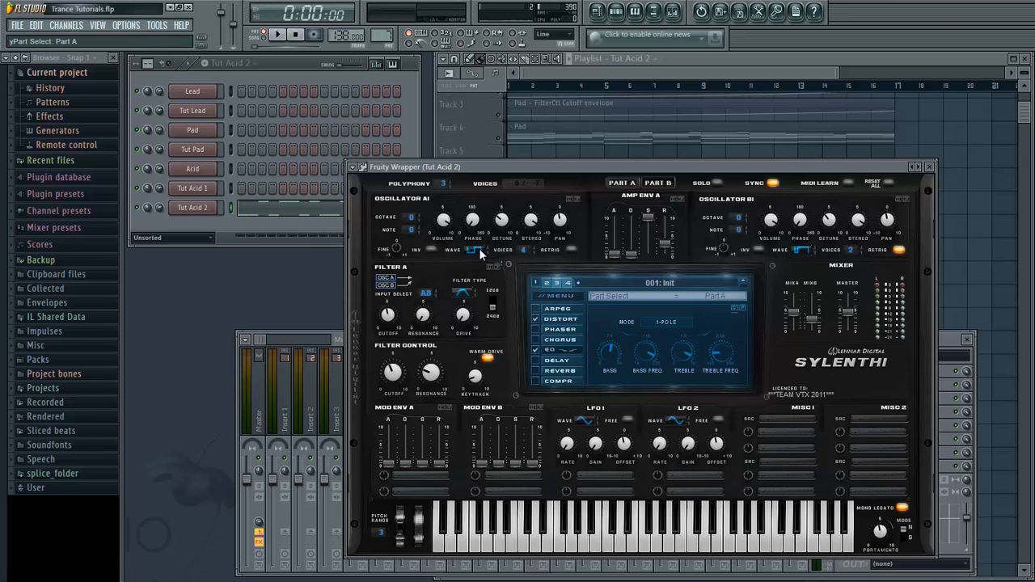
- Review the Part B oscillator and filter settings, and return to Part A
left_click(662, 183)
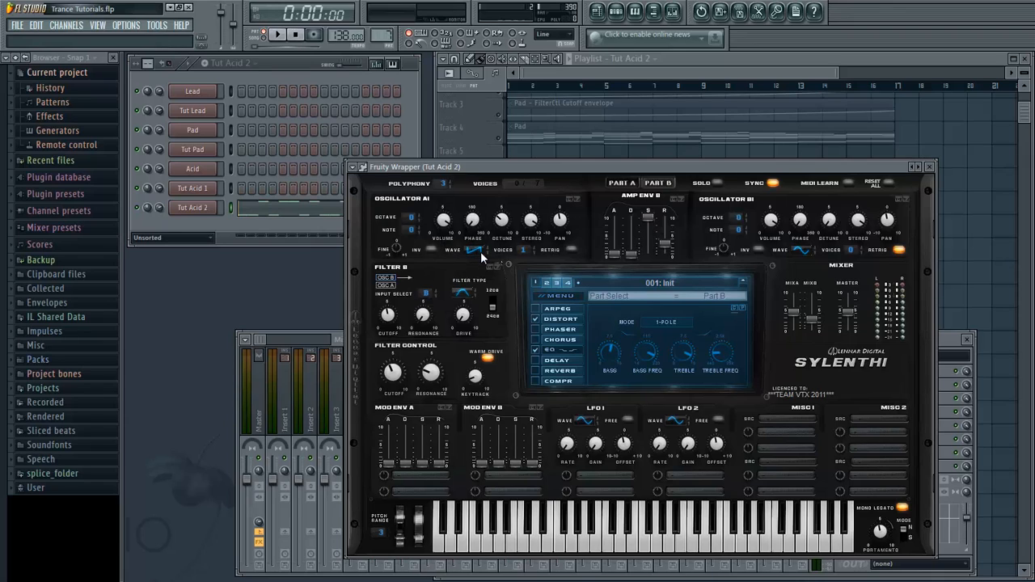
left_click(657, 184)
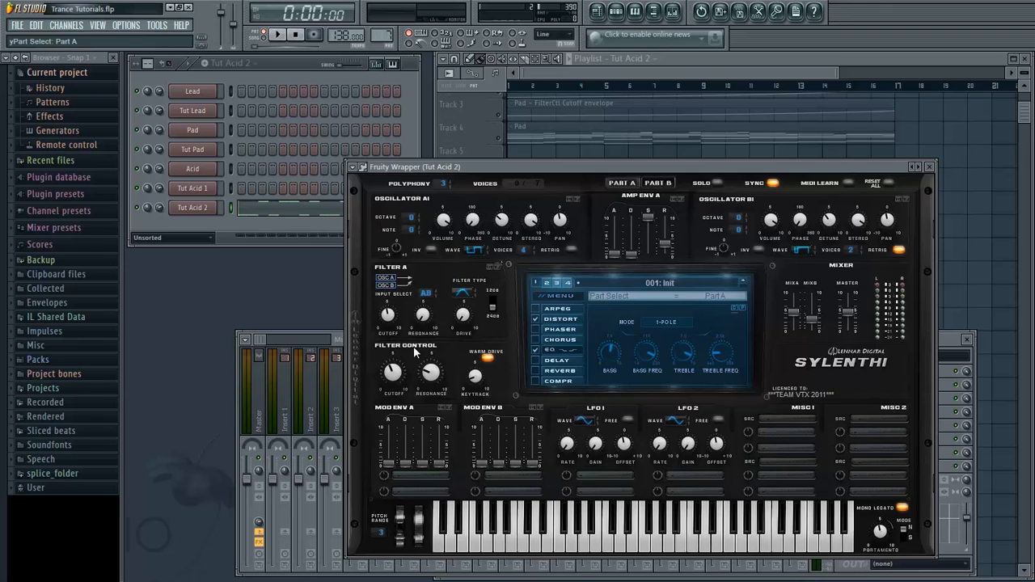
- Route Mod Env A to Cutoff AB with a small amount, set its decay to 0.80 and raise its sustain slightly during playback
key("space")
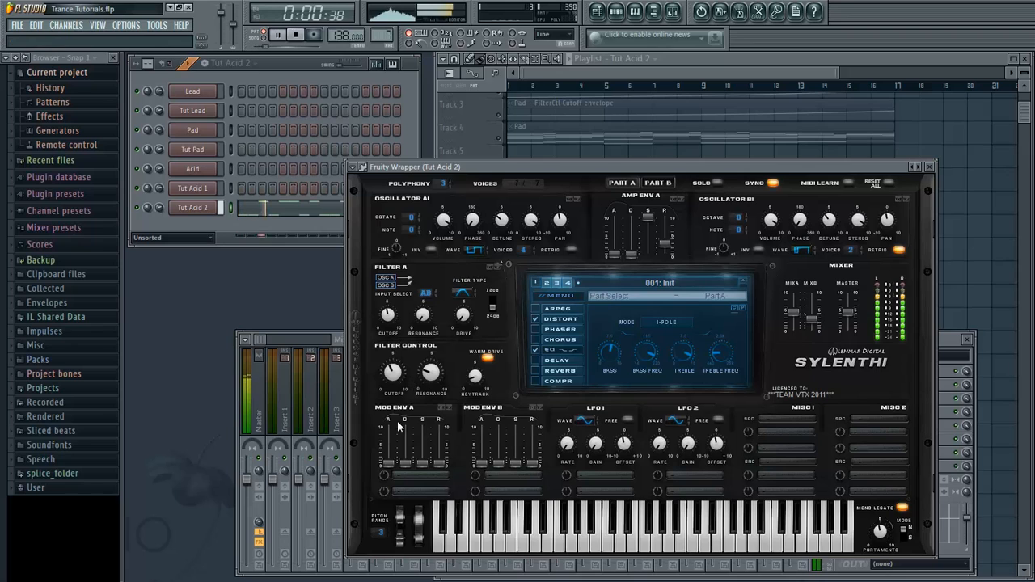
left_click(415, 475)
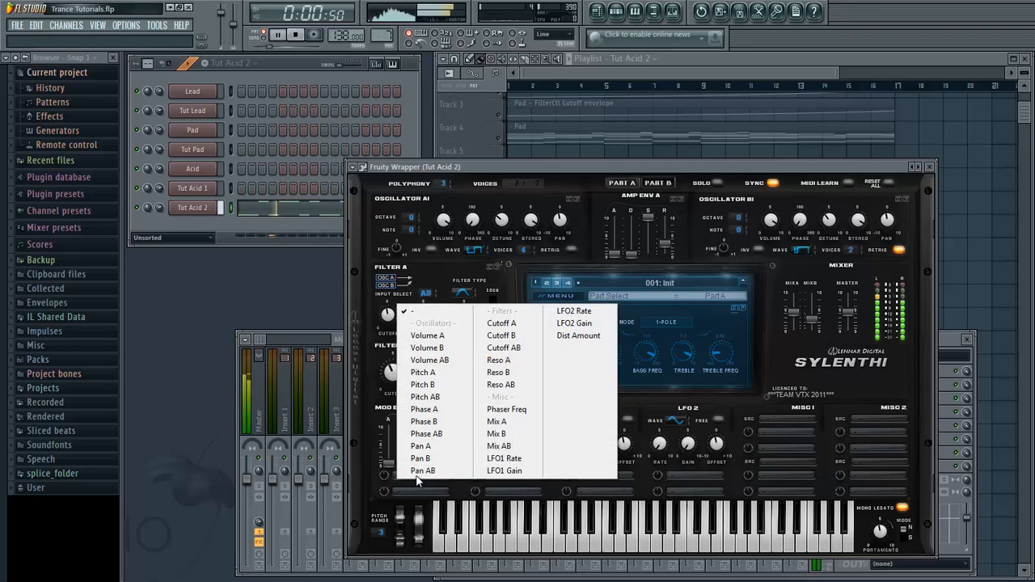
left_click(522, 352)
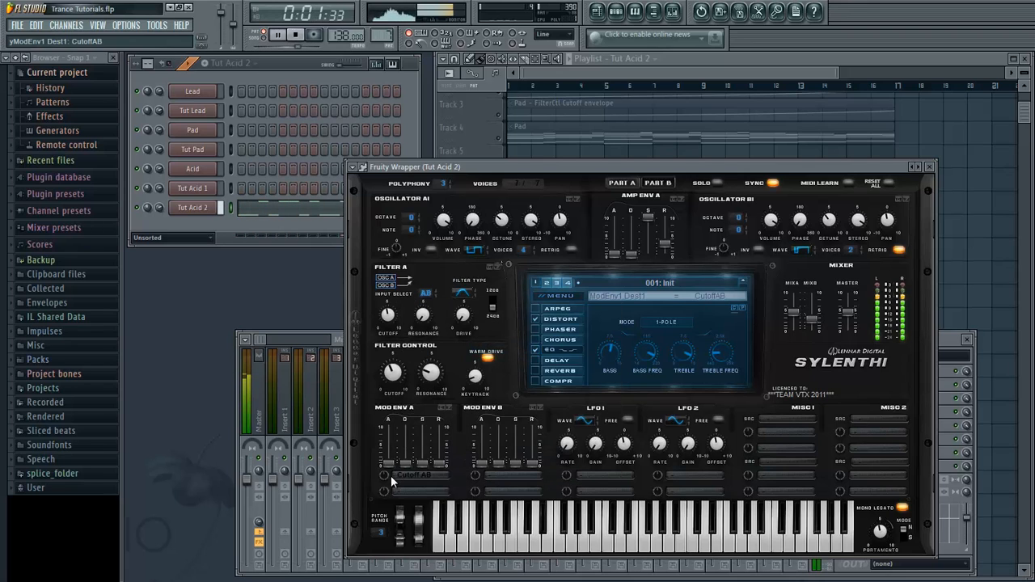
mouse_move(390, 476)
left_mouse_down()
mouse_move(410, 460)
mouse_move(383, 493)
left_mouse_up()
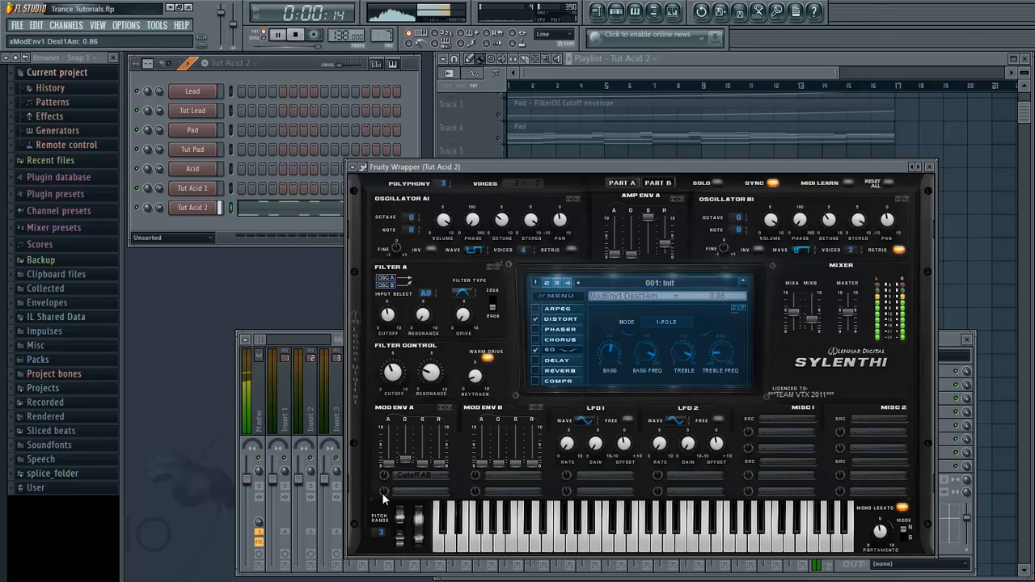
left_click_drag(381, 494, 393, 473)
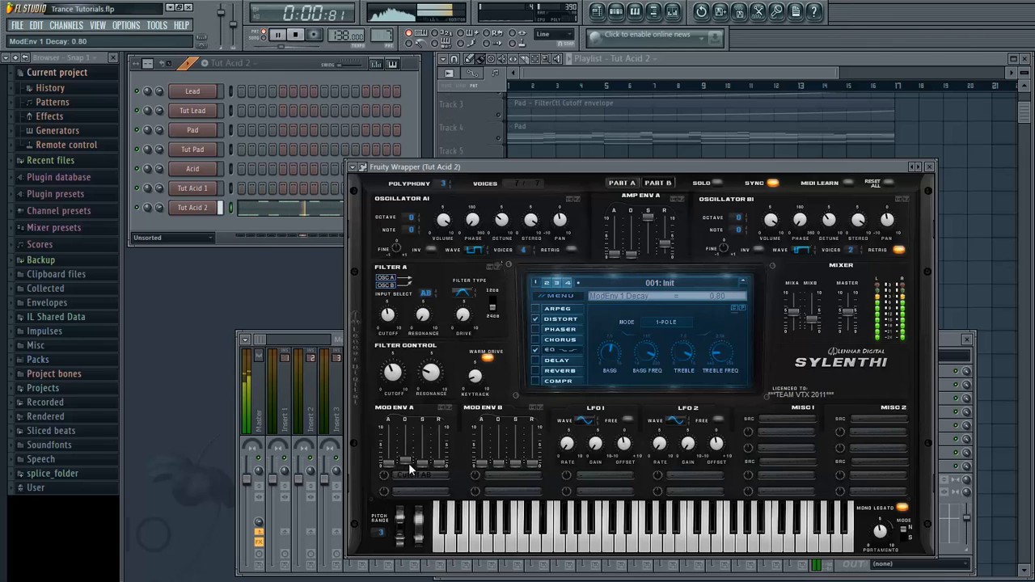
left_click_drag(417, 466, 439, 434)
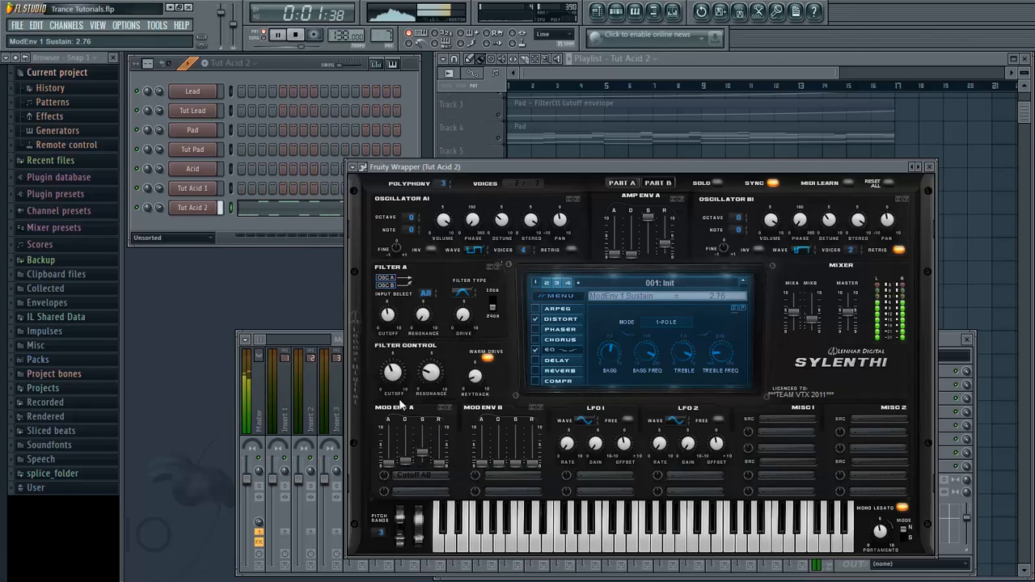
- Sweep the Filter Control cutoff to audition the envelope, bring it down to 38.69 Hz and stop playback
left_click_drag(402, 362, 397, 375)
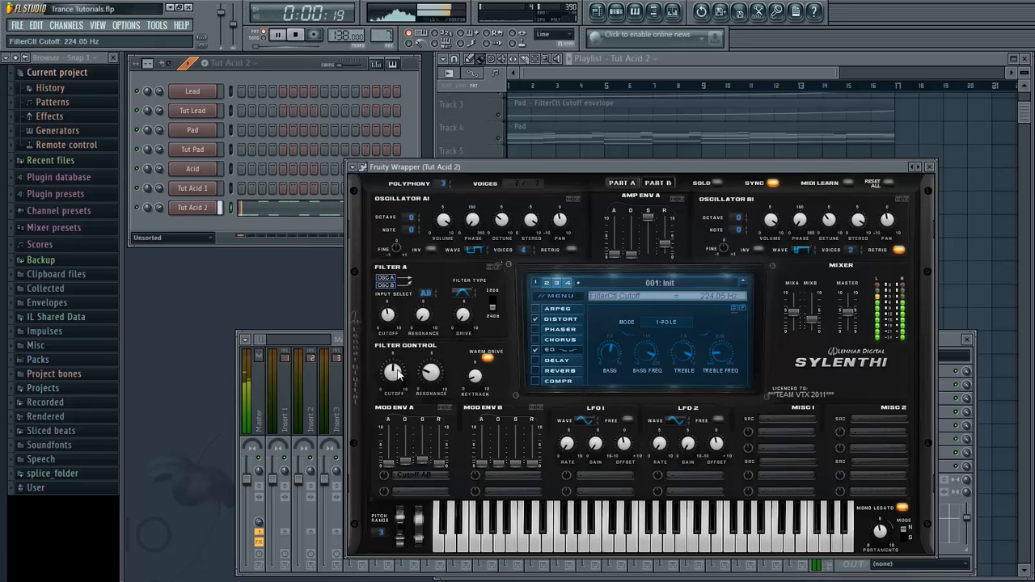
mouse_move(399, 372)
left_mouse_down()
mouse_move(393, 390)
mouse_move(394, 358)
mouse_move(397, 384)
left_mouse_up()
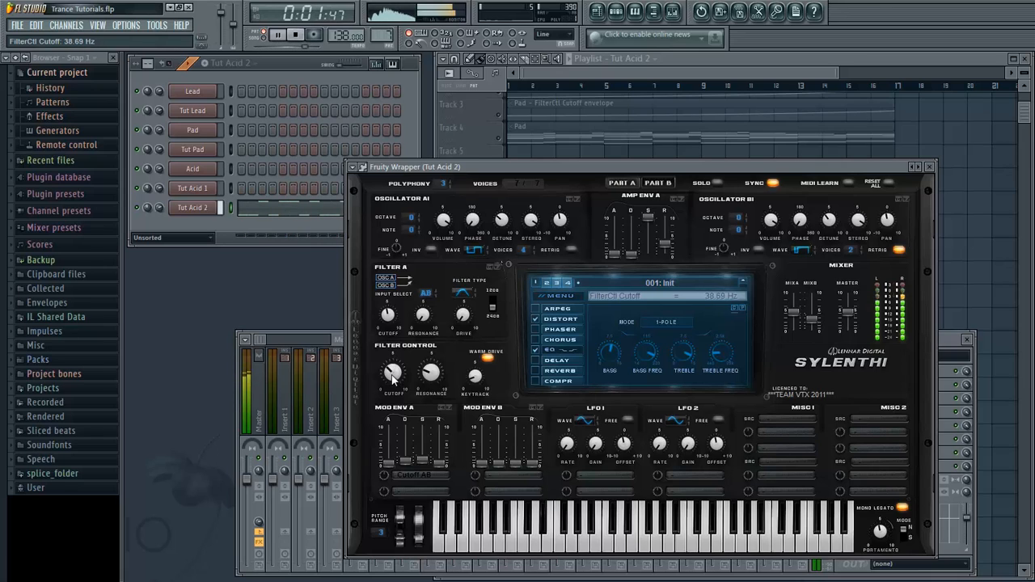
key("space")
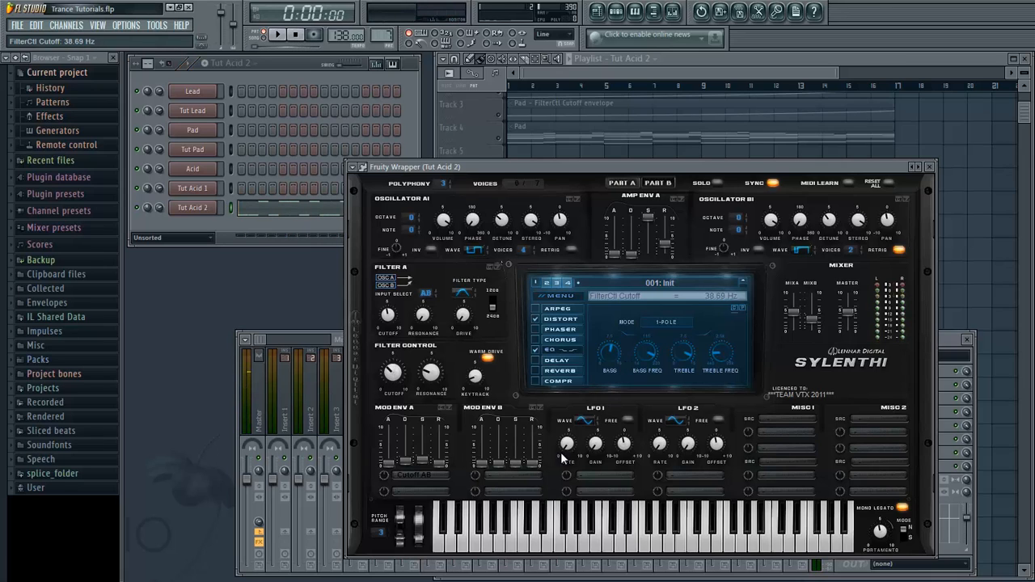
- Route LFO 1 to Cutoff AB and turn on its Free mode
left_click(593, 475)
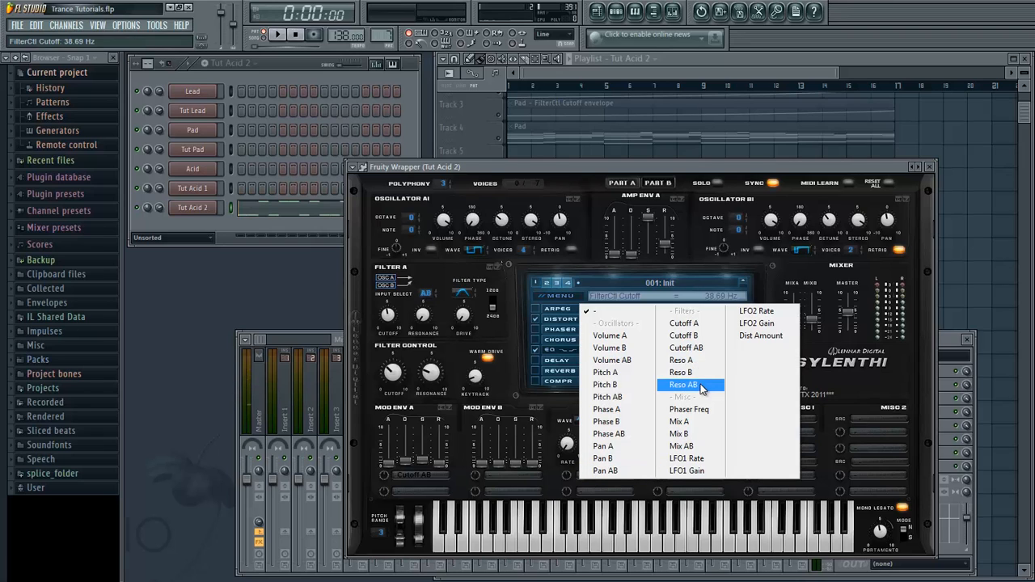
left_click(691, 349)
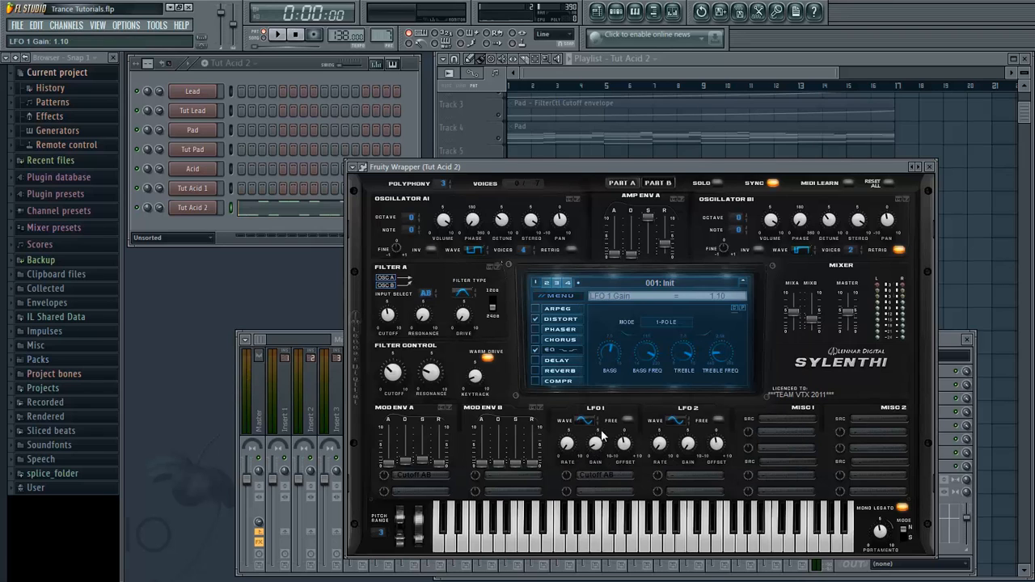
left_click(627, 421)
- Audition LFO 1 during playback while adjusting its rate and raising its Cutoff AB modulation amount to about 2.95
key("space")
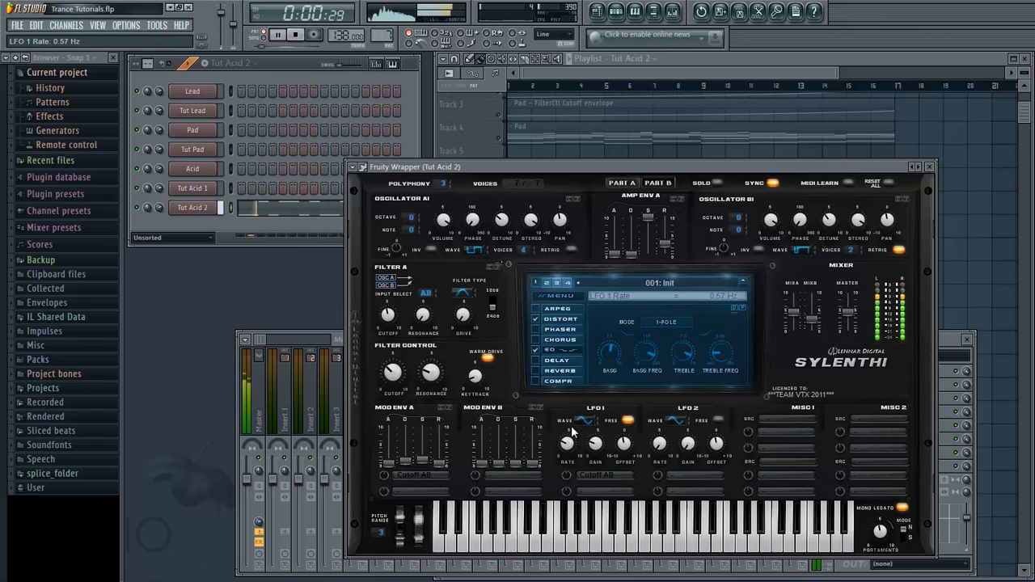
left_click_drag(571, 425, 570, 461)
key("space")
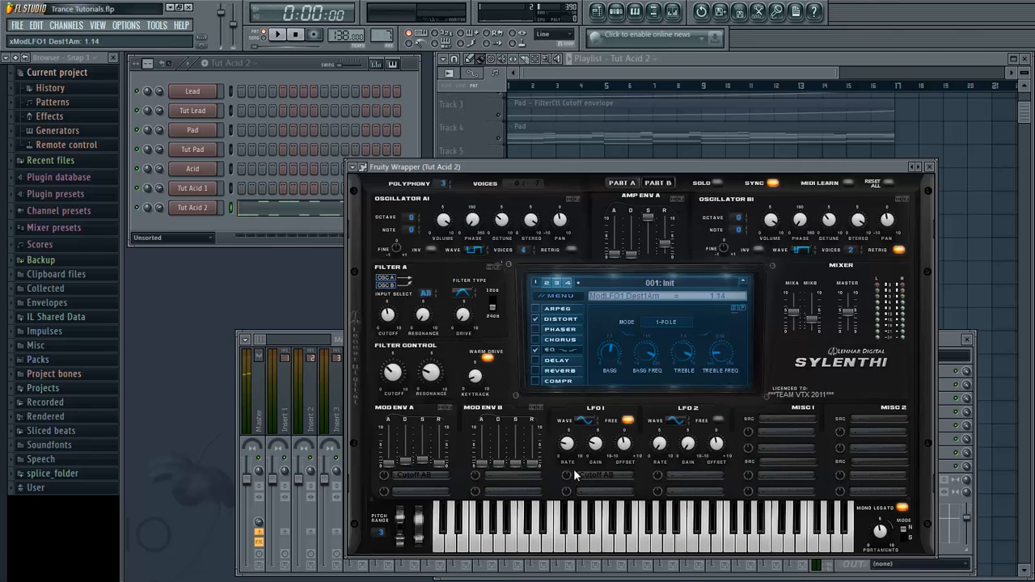
key("space")
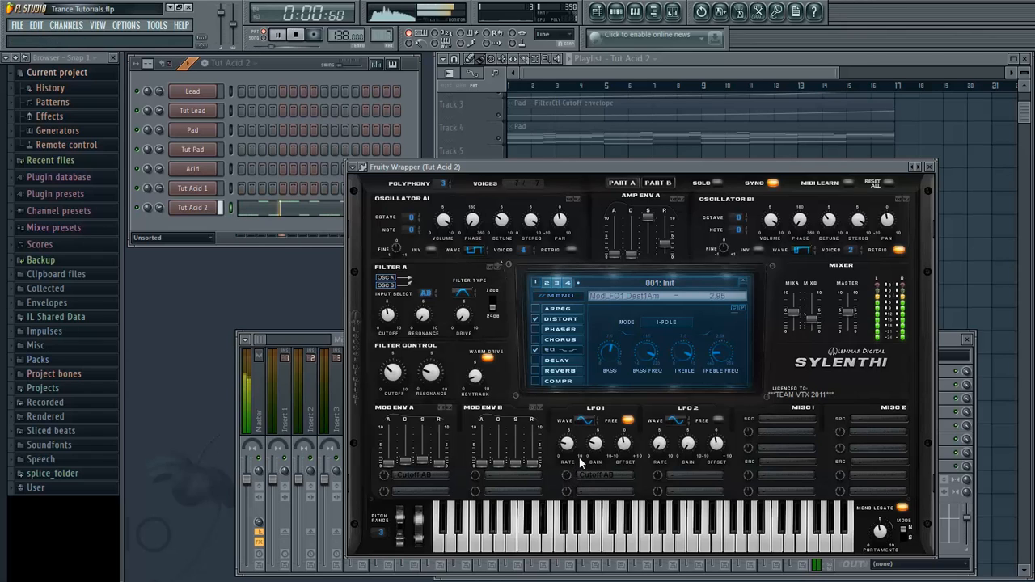
left_click_drag(593, 452, 571, 460)
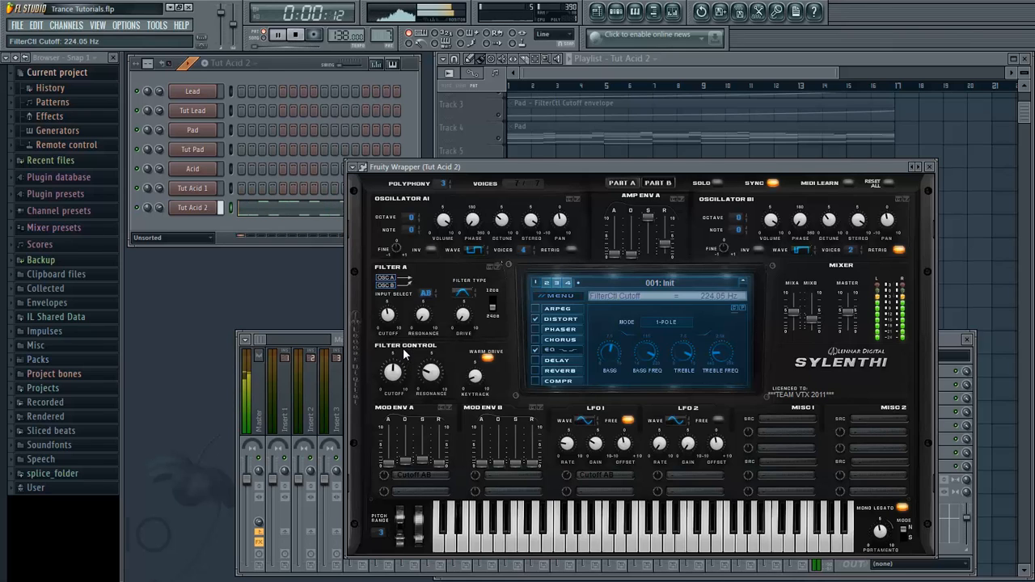
- Check the Tut Acid 2 mixer level, and set the Filter Control resonance to 2.90 and cutoff to 59.31 Hz
left_click(345, 336)
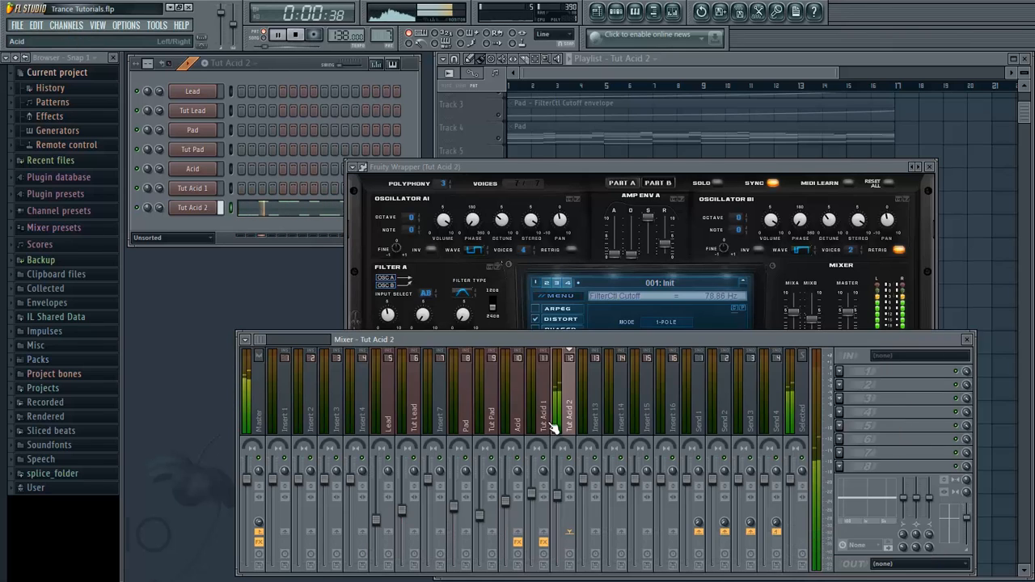
left_click(526, 299)
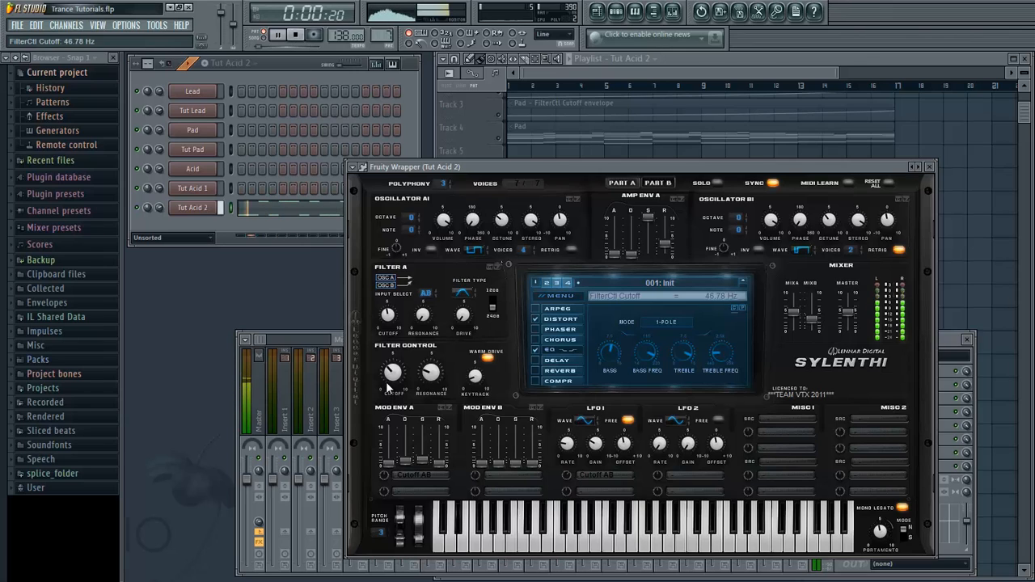
left_click_drag(431, 370, 422, 380)
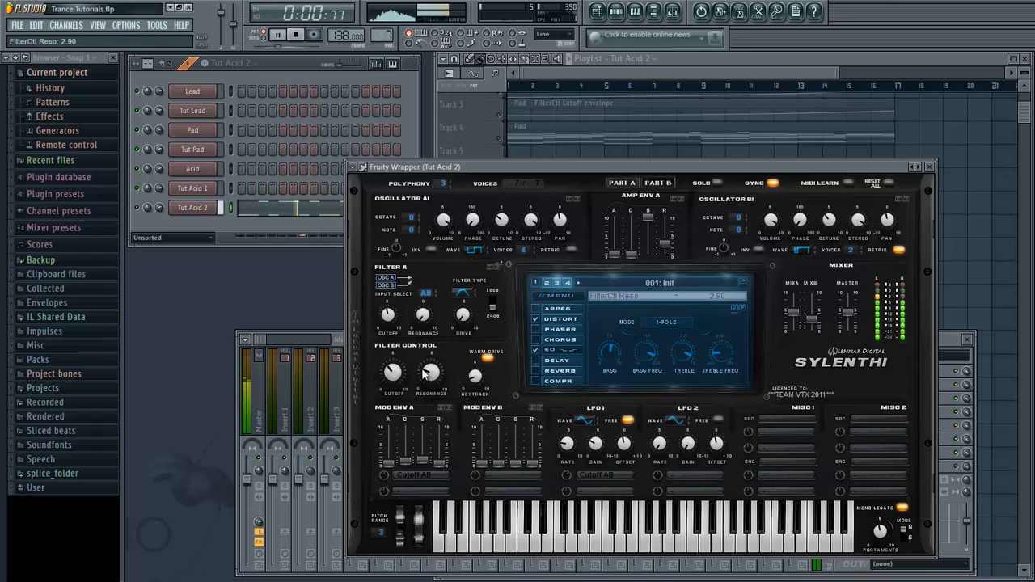
key("space")
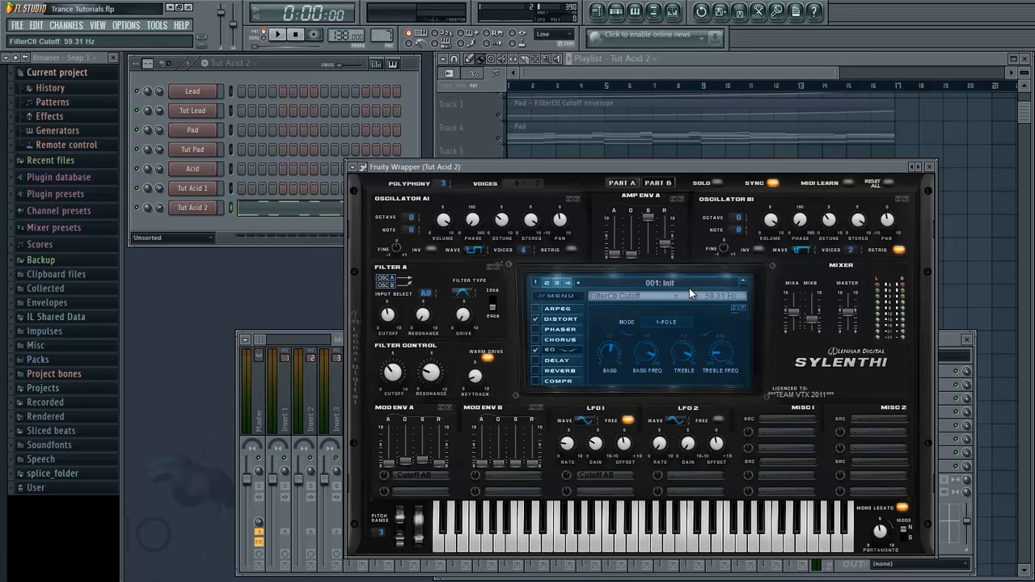
- Turn on the reverb with width 99.05 % and size 7.50, lower its dry/wet, and audition it with a note
key("space")
left_click(535, 370)
left_click(558, 371)
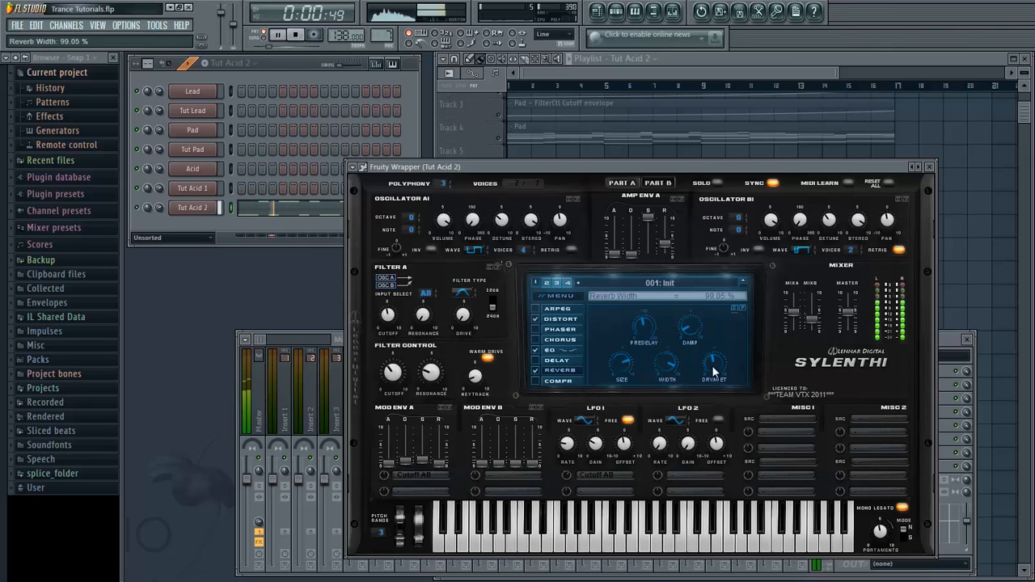
key("space")
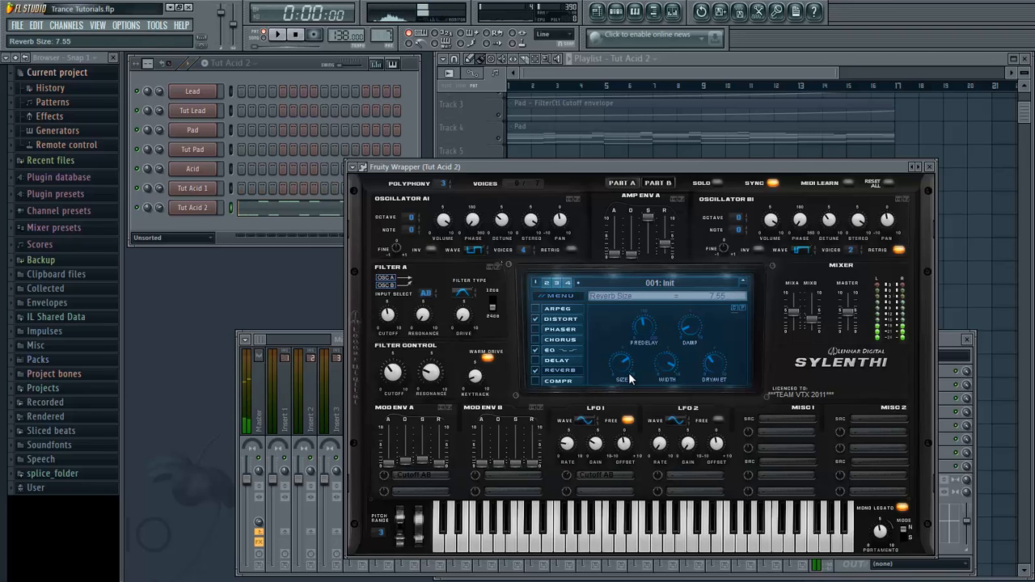
left_click_drag(632, 380, 630, 378)
key("q")
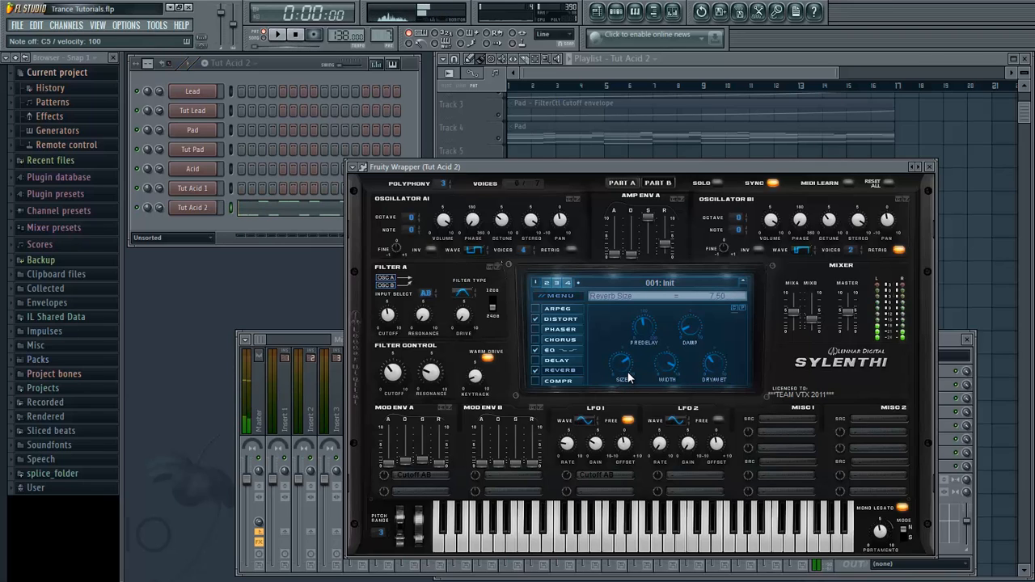
- Turn on the delay with a right delay time of 1/8 and audition the pattern
left_click(536, 361)
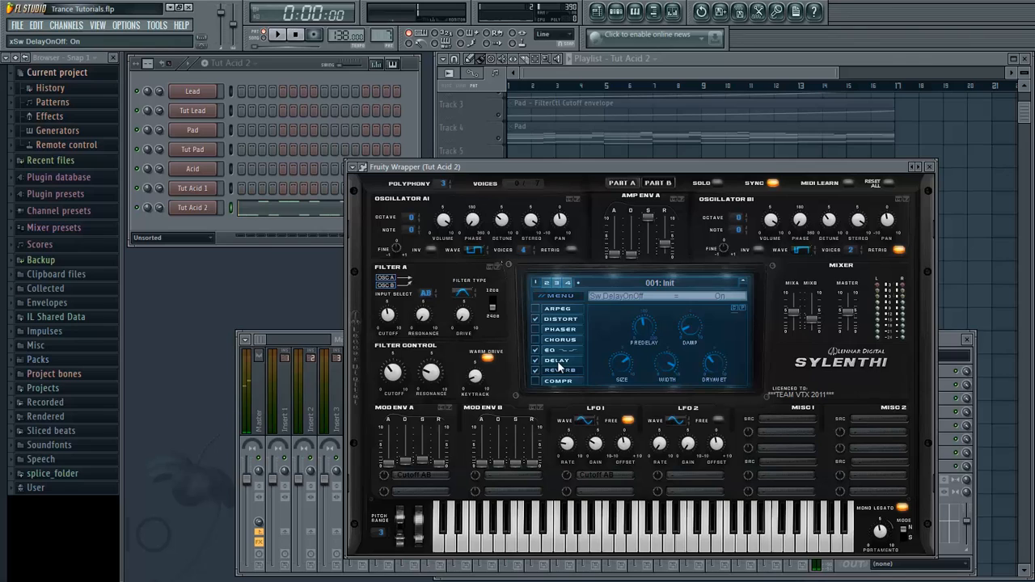
left_click(557, 362)
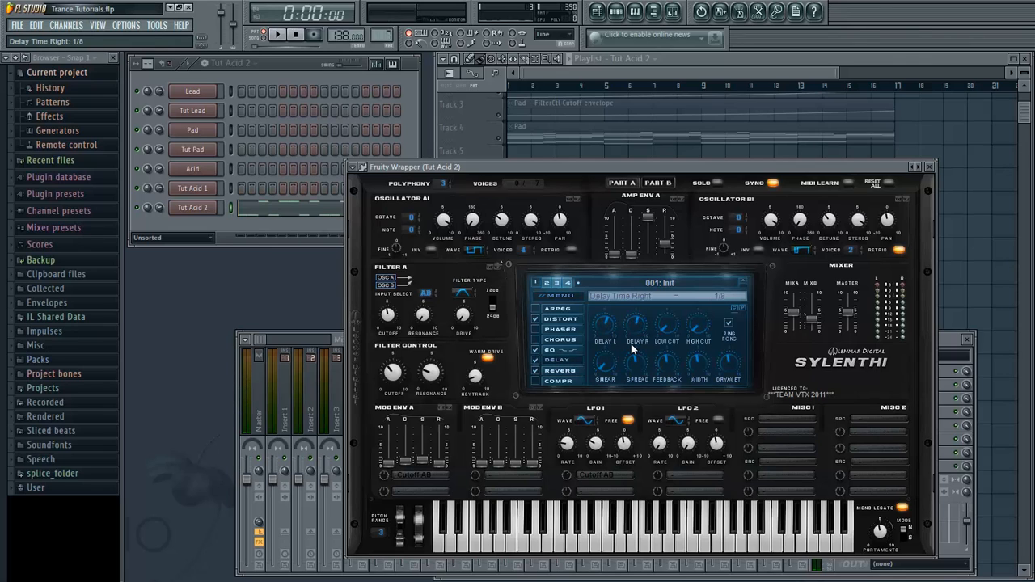
key("space")
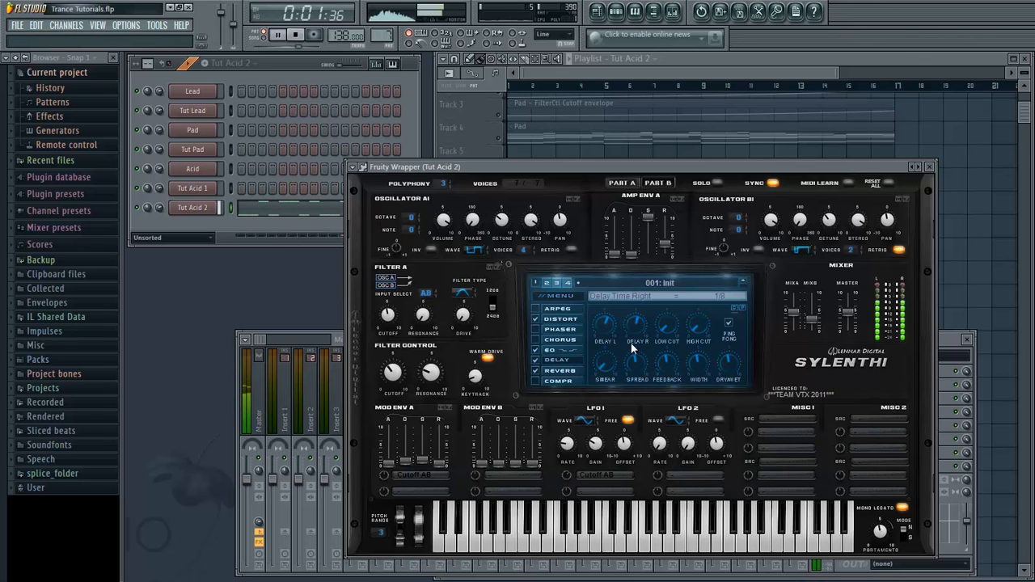
- Set the Tut Acid 2 mixer track fader to 75% (-6.0 dB) and stop playback
left_click(337, 338)
left_click_drag(558, 508, 559, 503)
key("space")
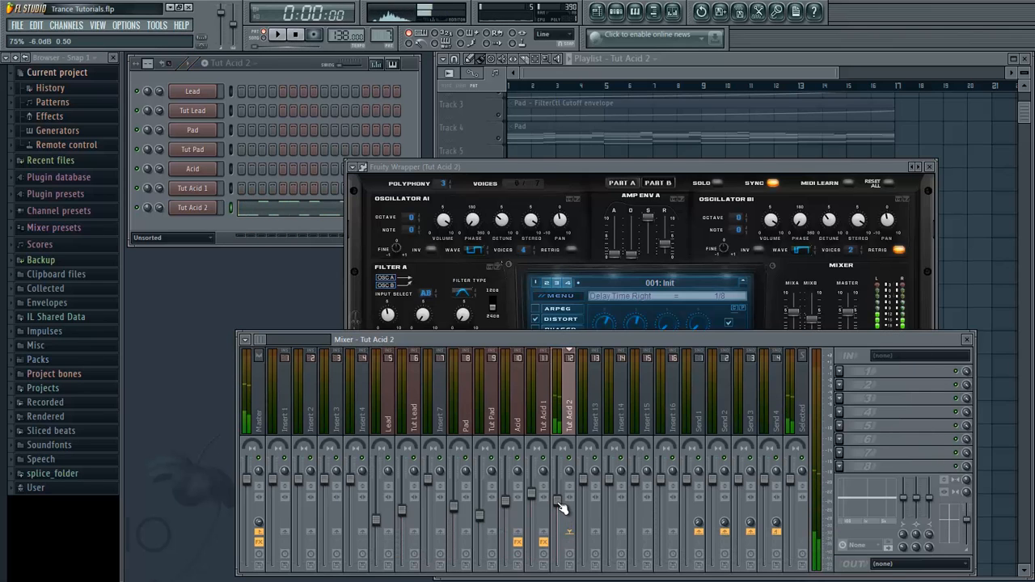
- Audition the delay with ping pong on, turn ping pong off and listen again while watching the mixer level
key("space")
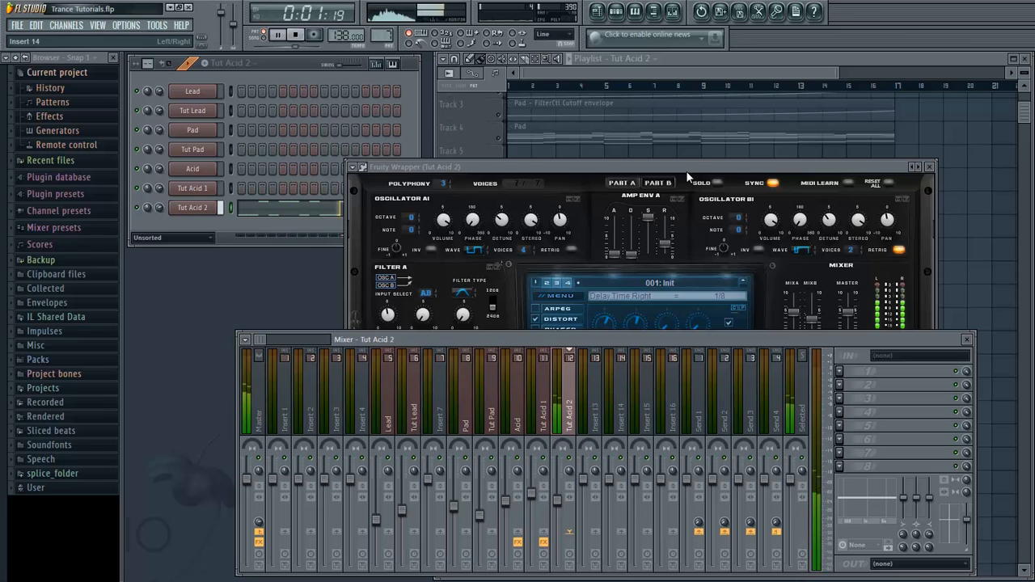
left_click(728, 327)
key("space")
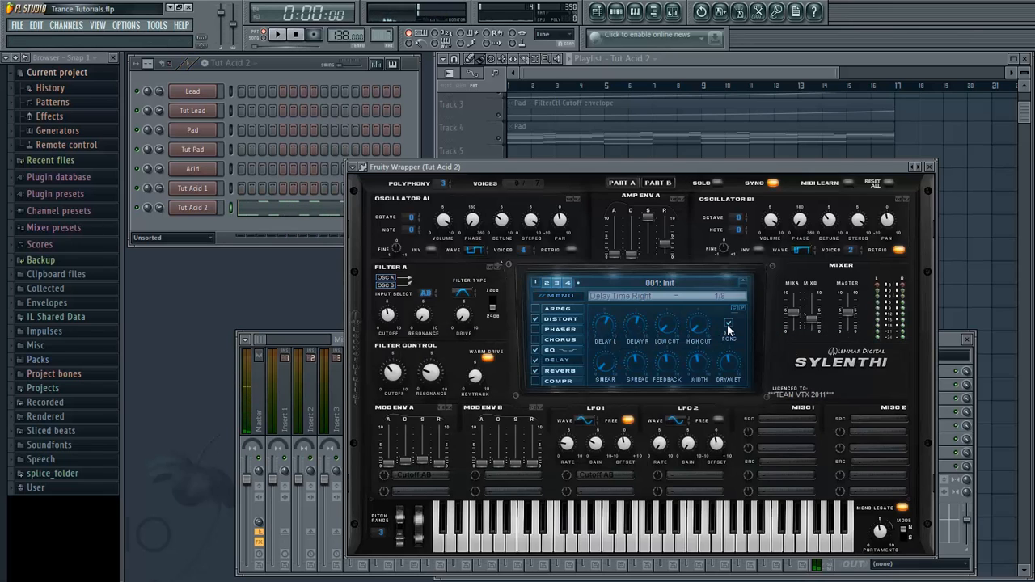
left_click(729, 324)
key("space")
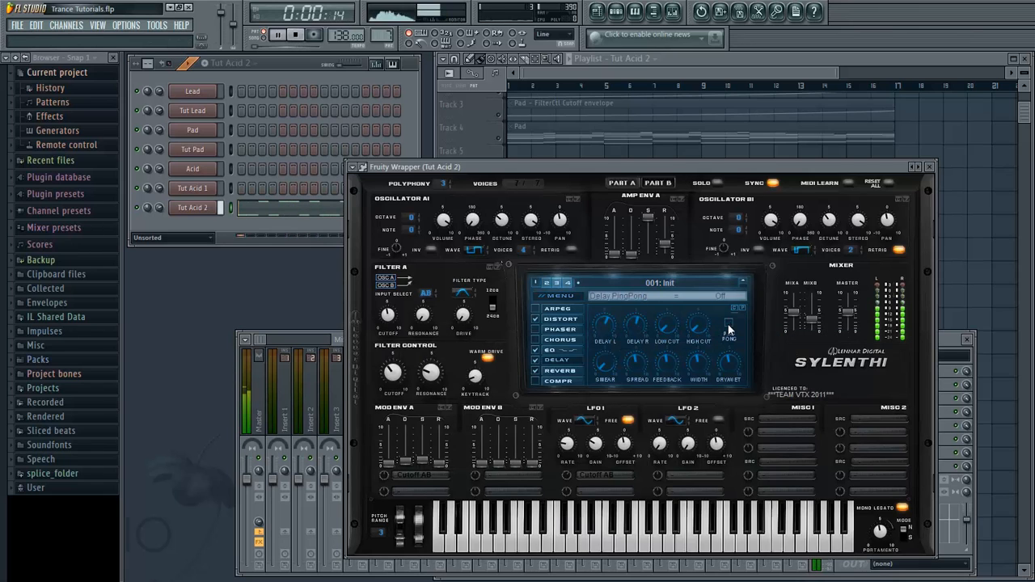
left_click(340, 338)
key("space")
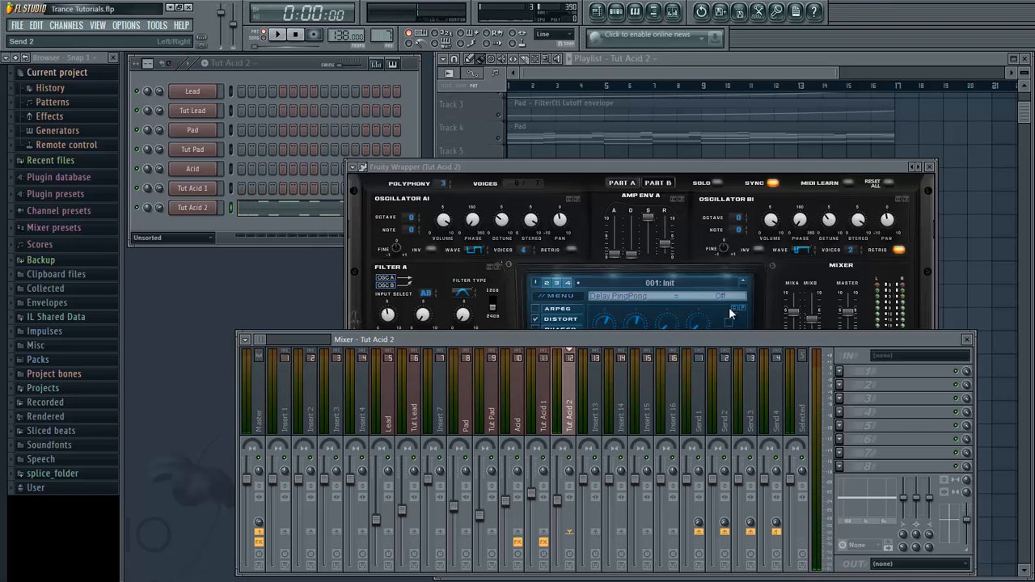
- Move the Sylenth1 window up clear of the mixer and load Fruity Parametric EQ 2 in the Tut Acid 2 track's first effect slot
left_click_drag(794, 166, 779, 99)
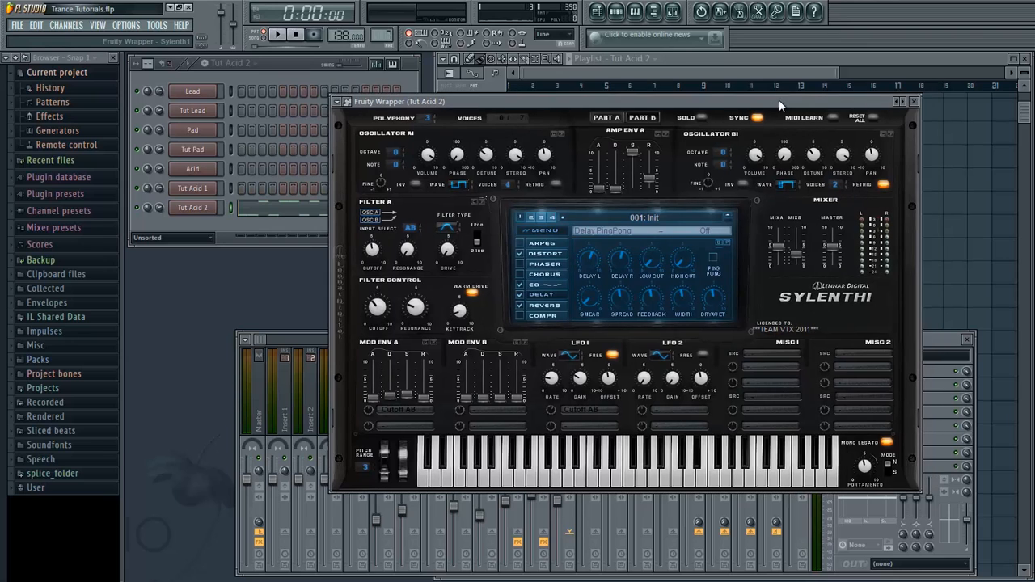
left_click(927, 339)
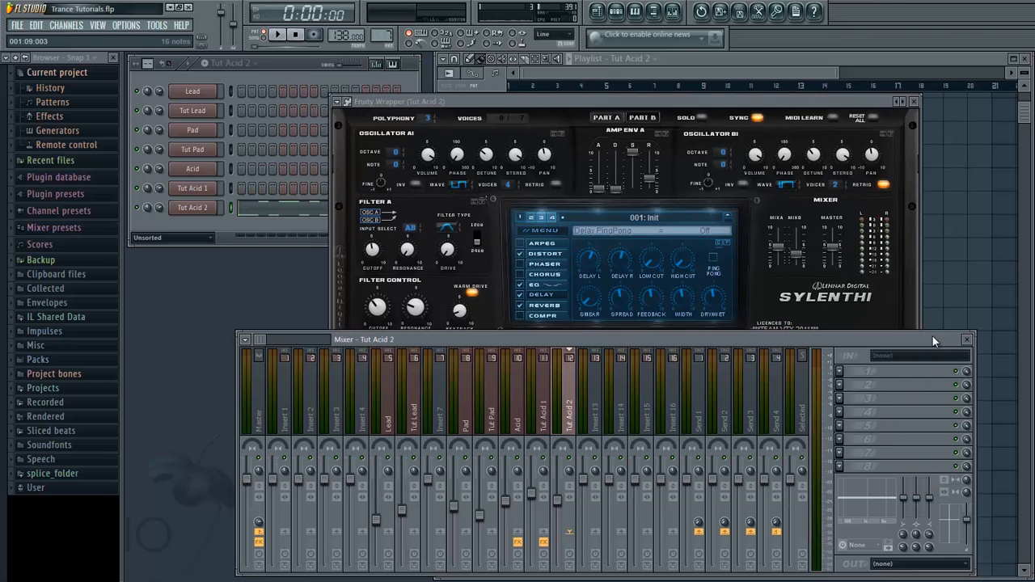
left_click(838, 371)
left_click(873, 553)
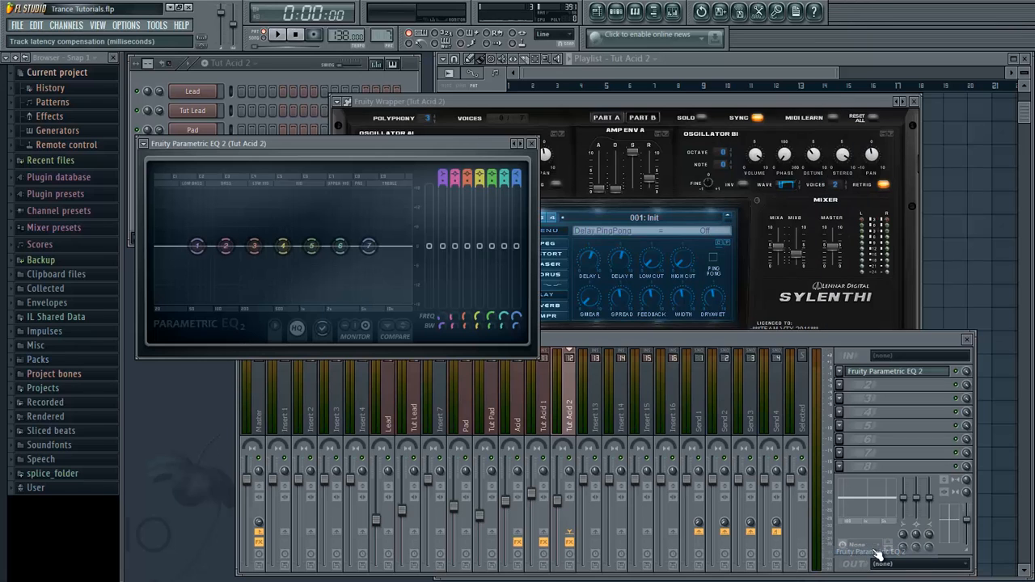
- Play the pattern and raise the upper EQ bands, with band 4 at about 1.0 dB near 641 Hz
left_click_drag(398, 145, 772, 279)
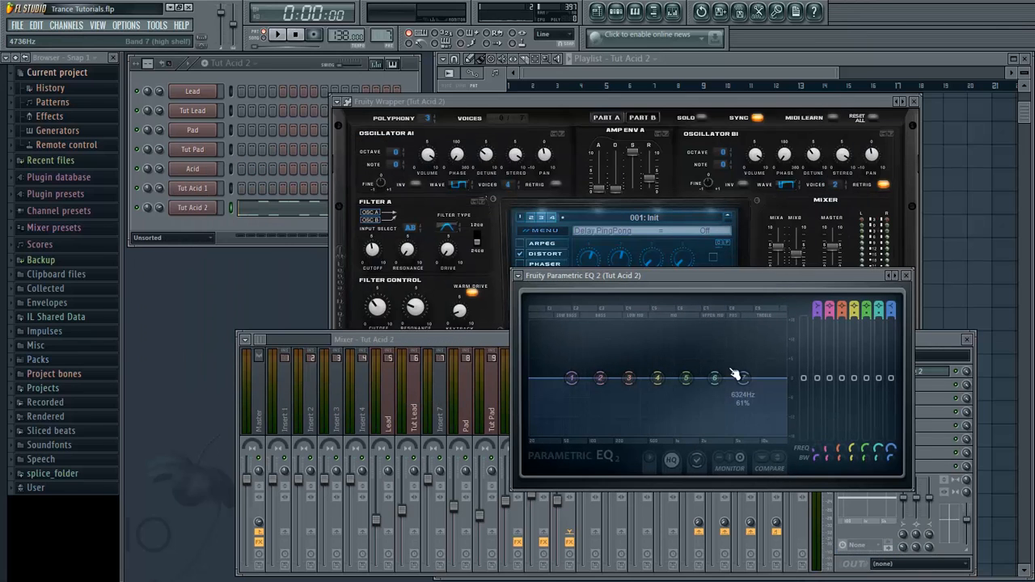
key("space")
left_click_drag(740, 379, 658, 376)
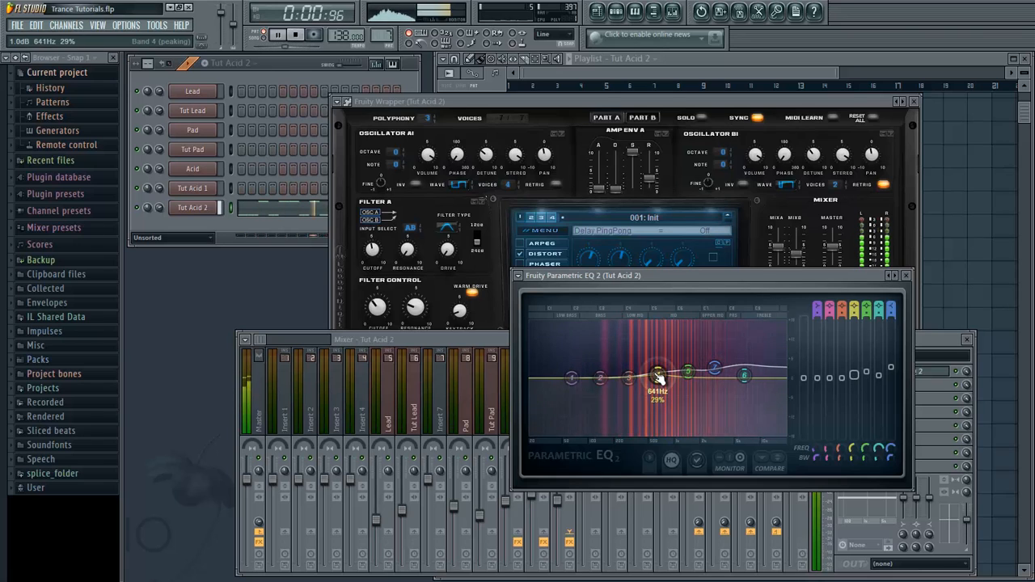
- Lower EQ band 1, raise band 3 slightly, lift the band 7 high shelf to about 4.7 dB at 2527 Hz and close the EQ
left_click_drag(572, 378, 584, 386)
left_click_drag(601, 378, 640, 377)
right_click(623, 378)
left_click(627, 389)
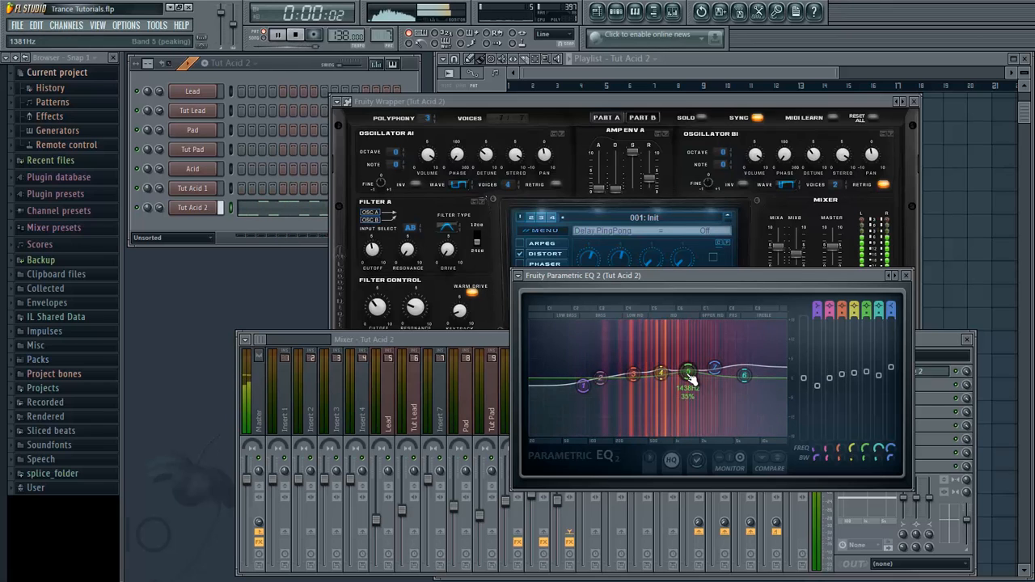
left_click_drag(716, 370, 711, 367)
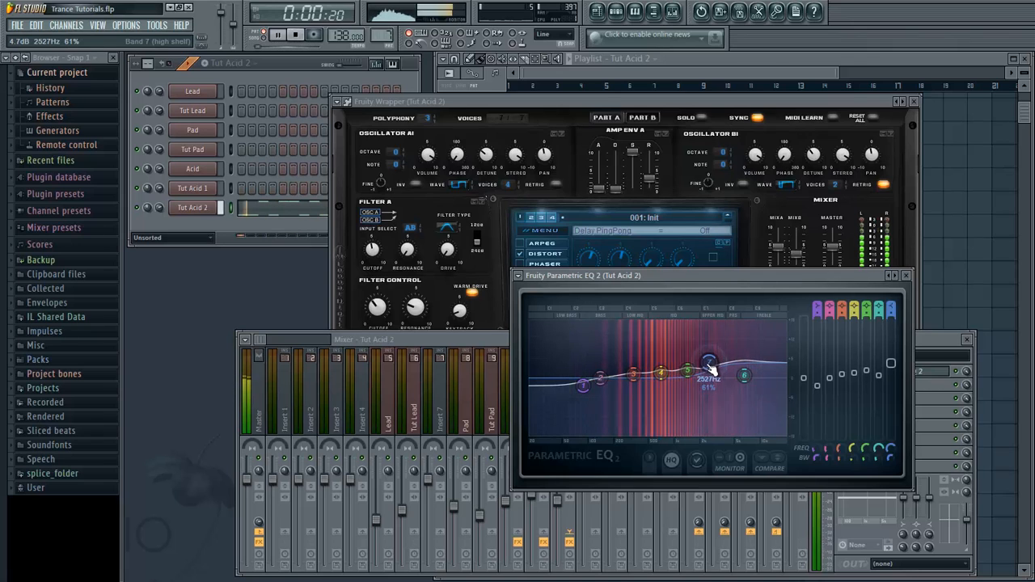
left_click(906, 275)
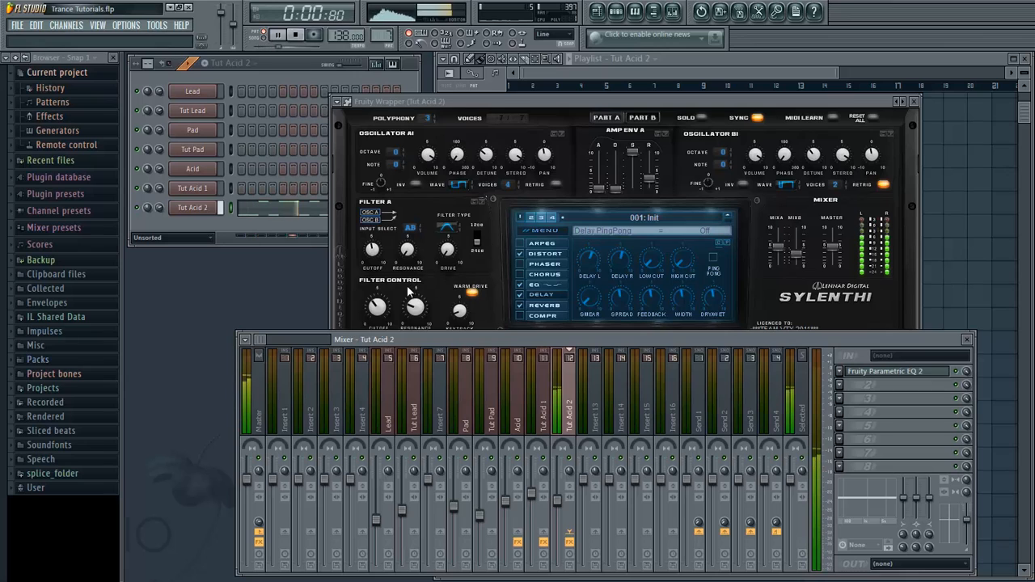
- Lower the Tut Acid 2 mixer fader slightly and audition the pattern while sweeping Sylenth1's main filter cutoff
key("space")
left_click_drag(557, 498, 557, 509)
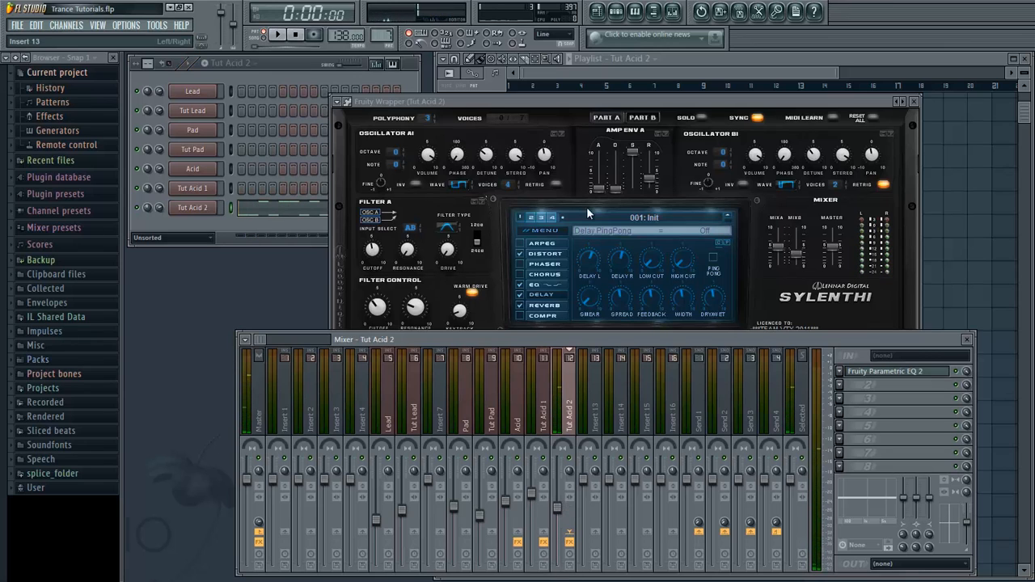
left_click(567, 102)
key("space")
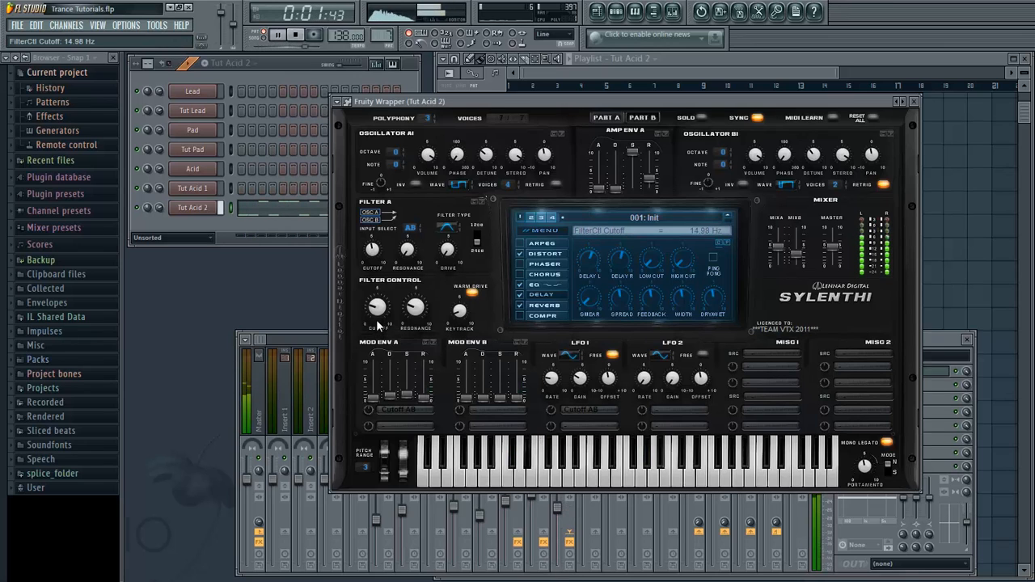
mouse_move(377, 325)
left_mouse_down()
mouse_move(377, 283)
mouse_move(376, 315)
left_mouse_up()
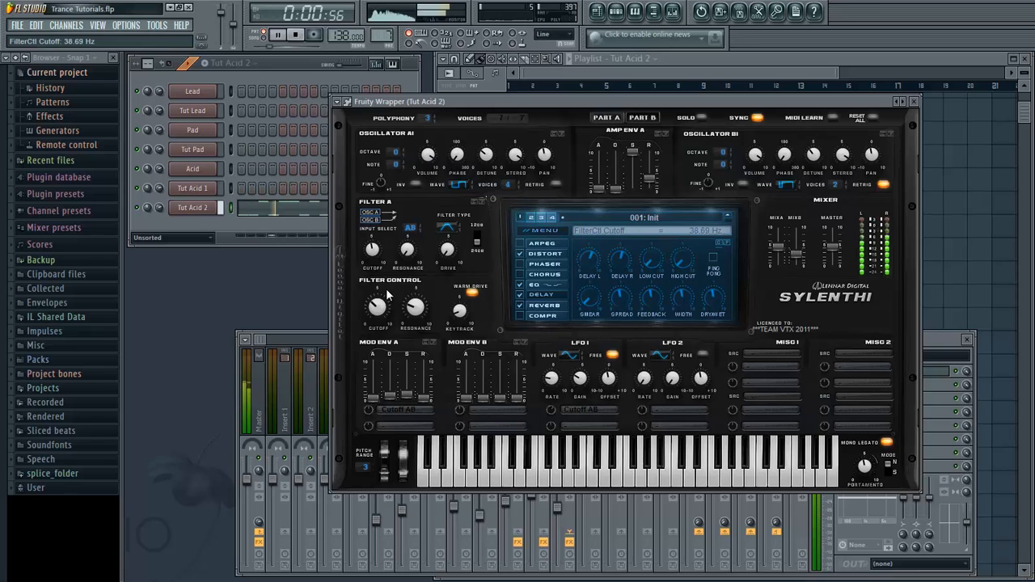
- Stop playback and load Gross Beat in the Tut Acid 2 track's second effect slot
left_click(929, 346)
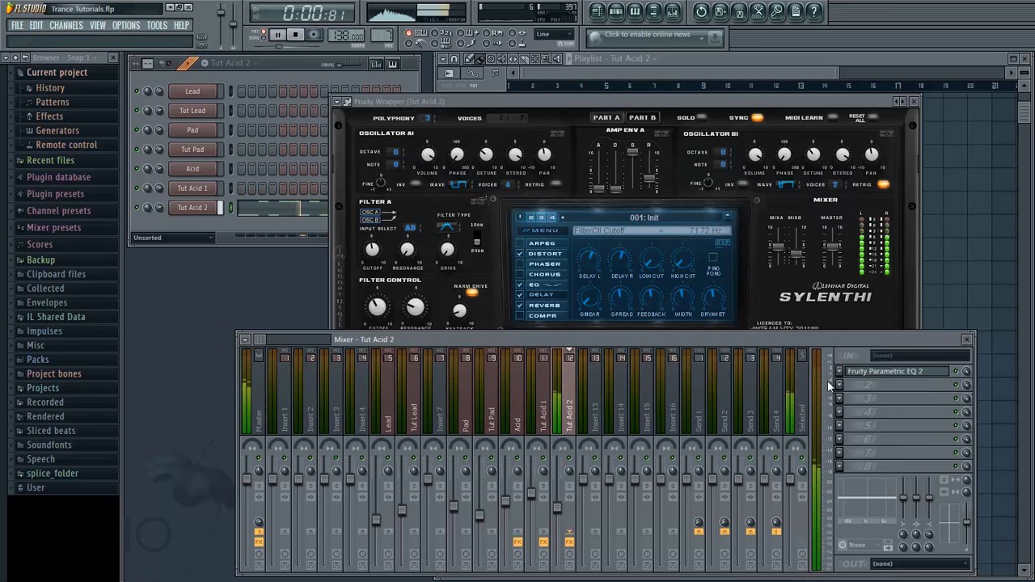
left_click(841, 385)
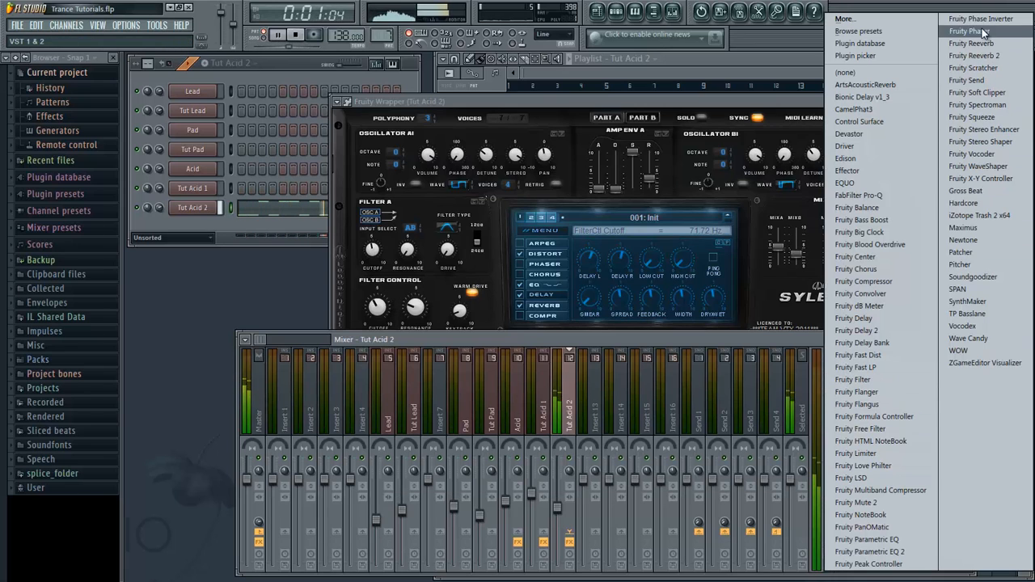
left_click(662, 337)
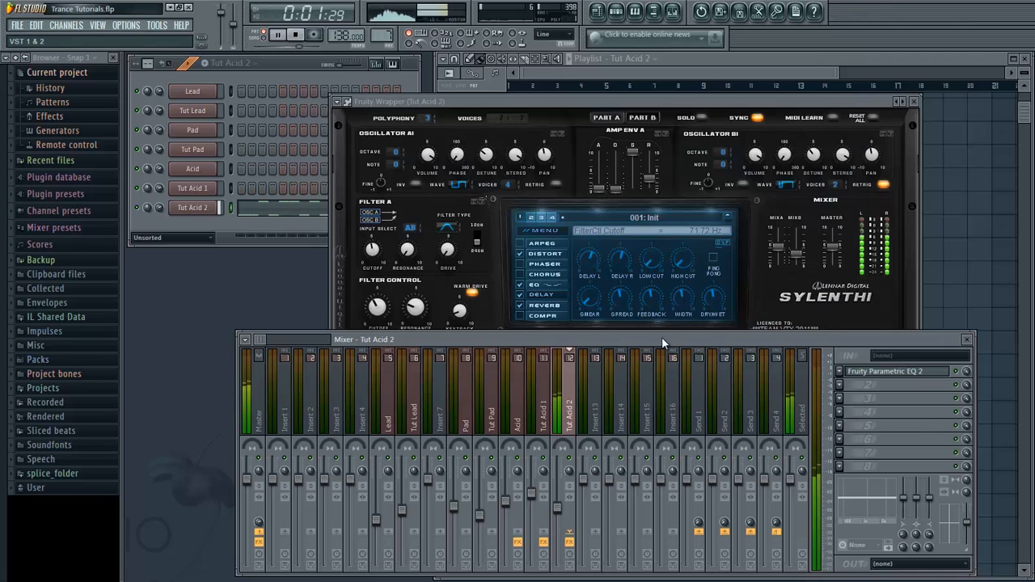
key("space")
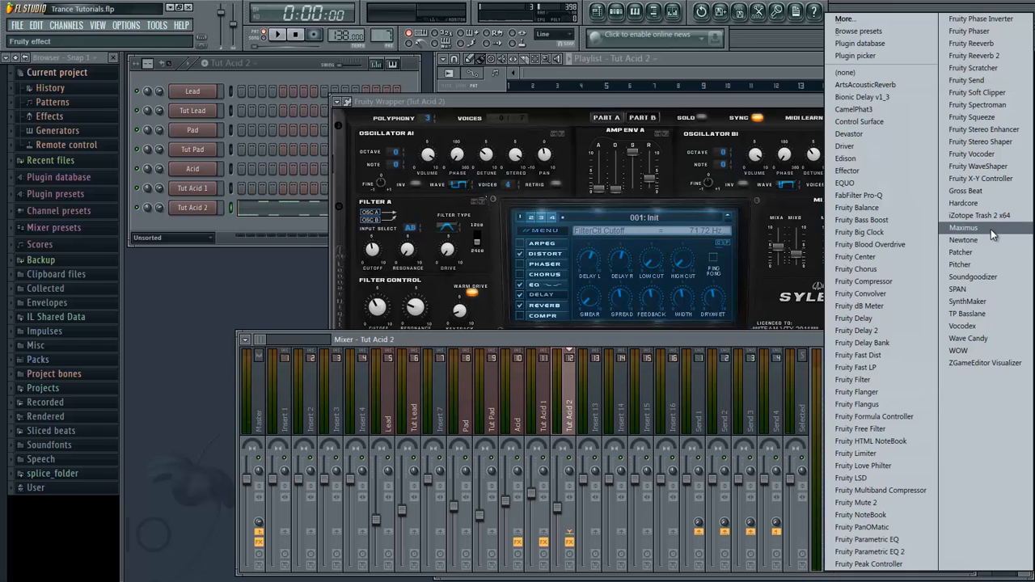
left_click(991, 192)
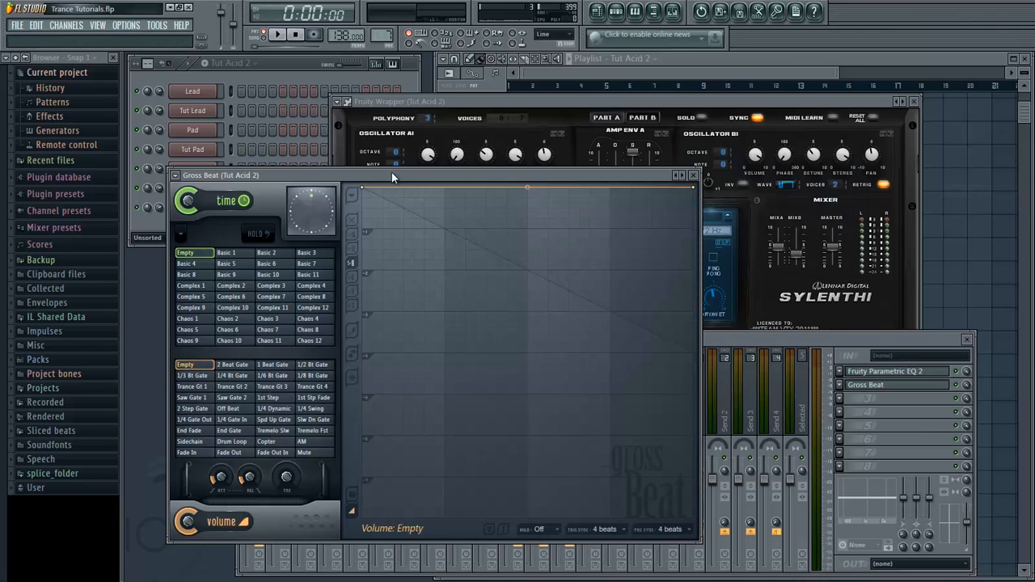
left_click_drag(391, 173, 577, 159)
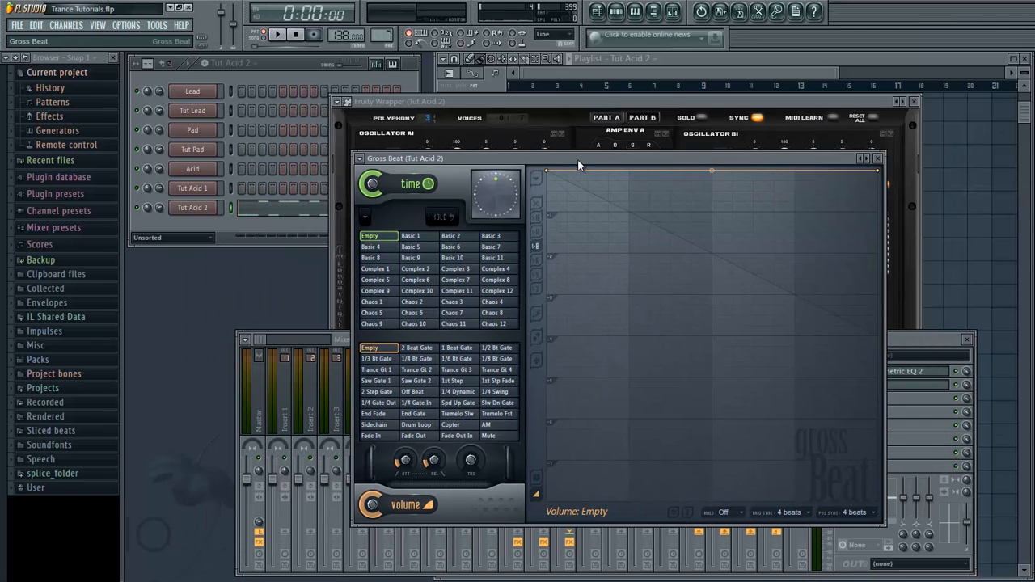
- Audition Gross Beat's volume presets Trance Gt 1 and Trance Gt 4 during playback and settle on Trance Gt 3
key("space")
left_click(391, 373)
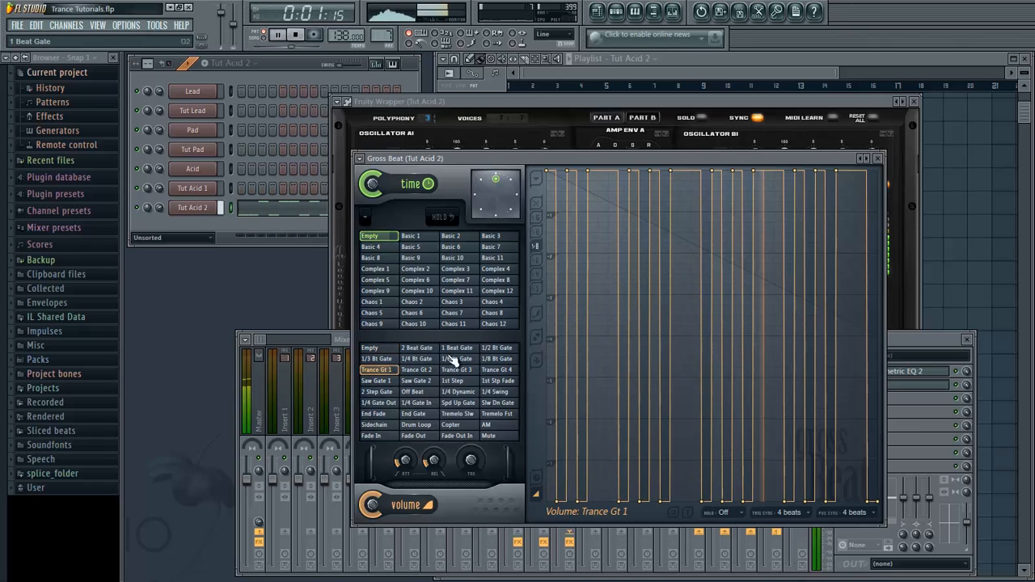
left_click(497, 372)
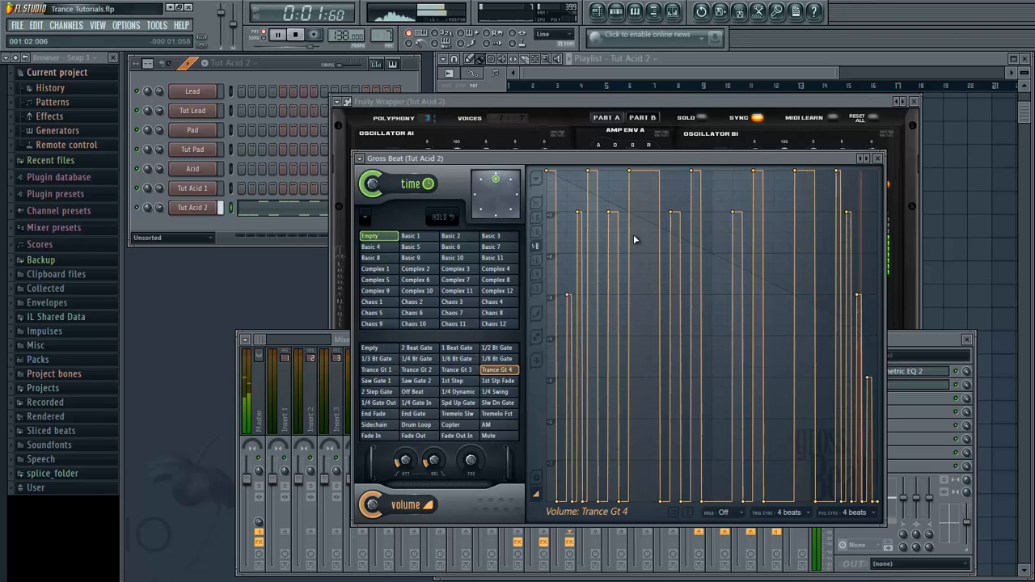
left_click(456, 369)
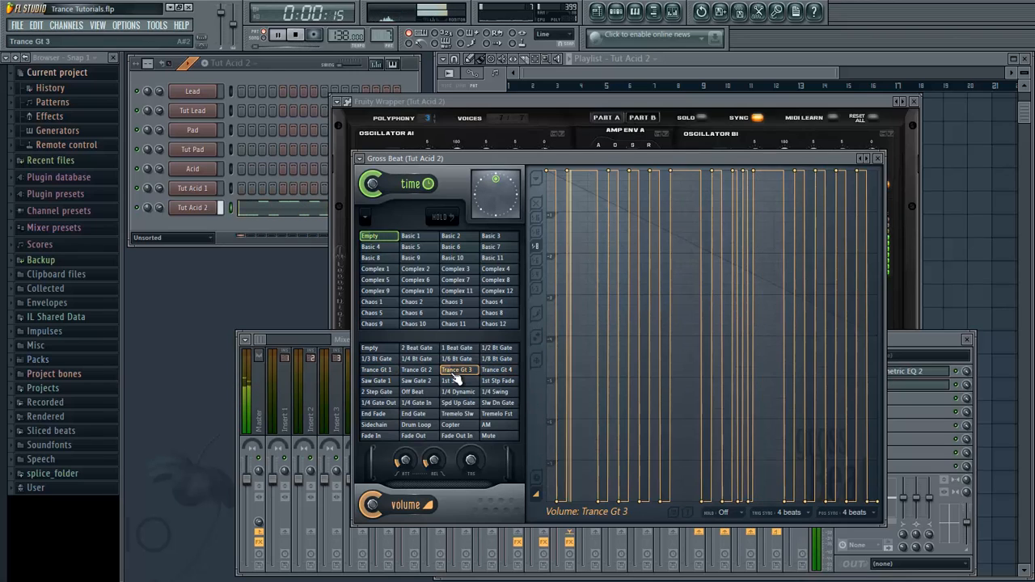
- Sweep Sylenth1's main filter cutoff over the gated pattern, ending at 33.56 Hz, stop playback and close Gross Beat
left_click(606, 99)
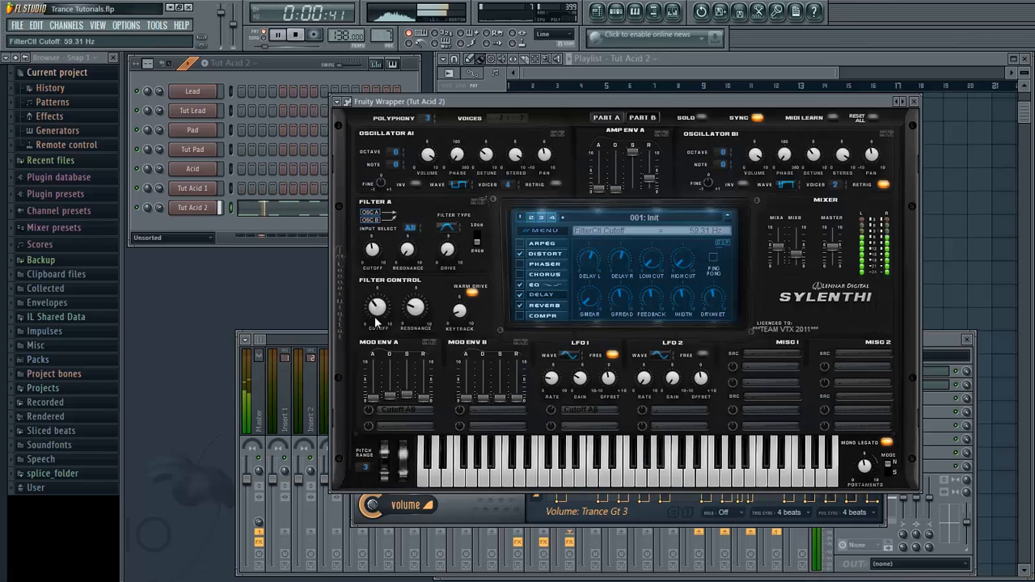
left_click_drag(376, 338, 361, 306)
key("space")
left_click(470, 496)
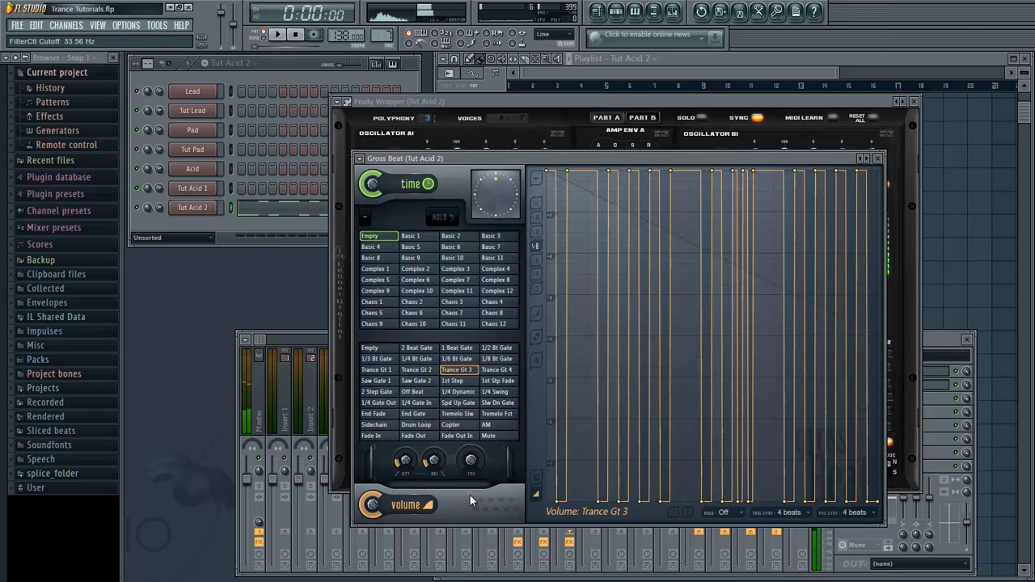
left_click(880, 159)
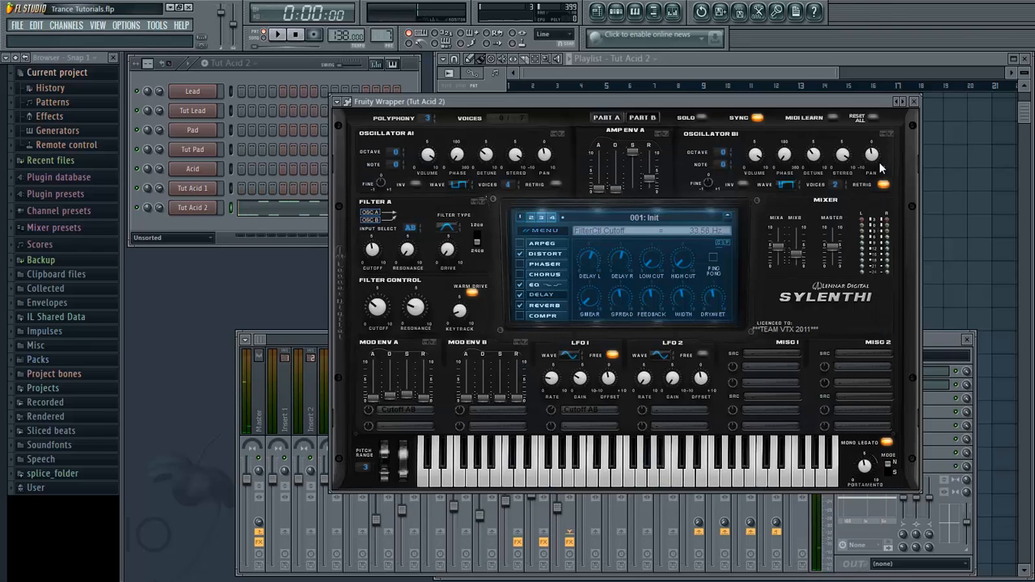
- Load a second Gross Beat in the Tut Acid 2 track's third effect slot and choose the Sidechain volume preset
left_click(950, 353)
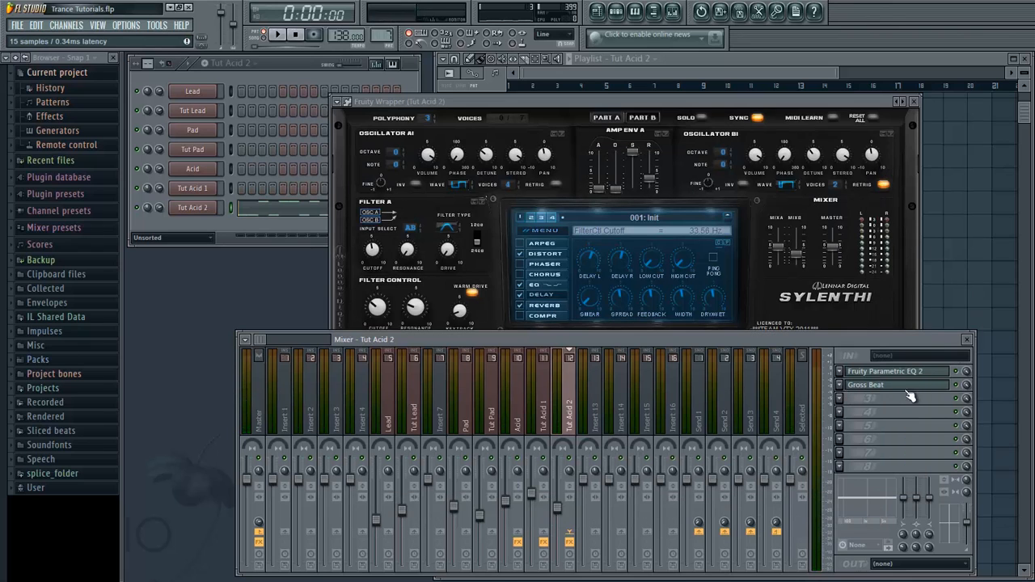
left_click(841, 400)
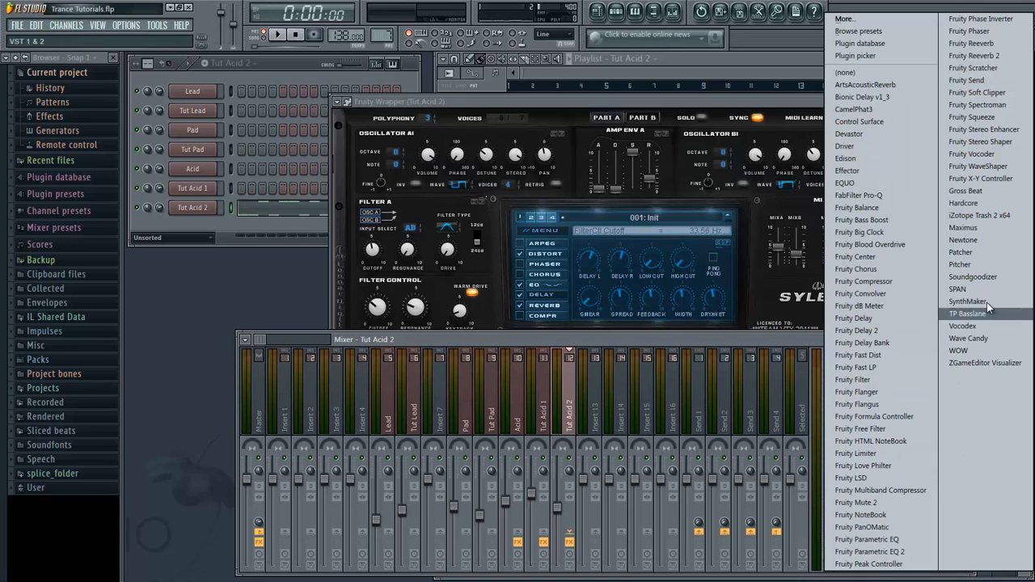
left_click(968, 191)
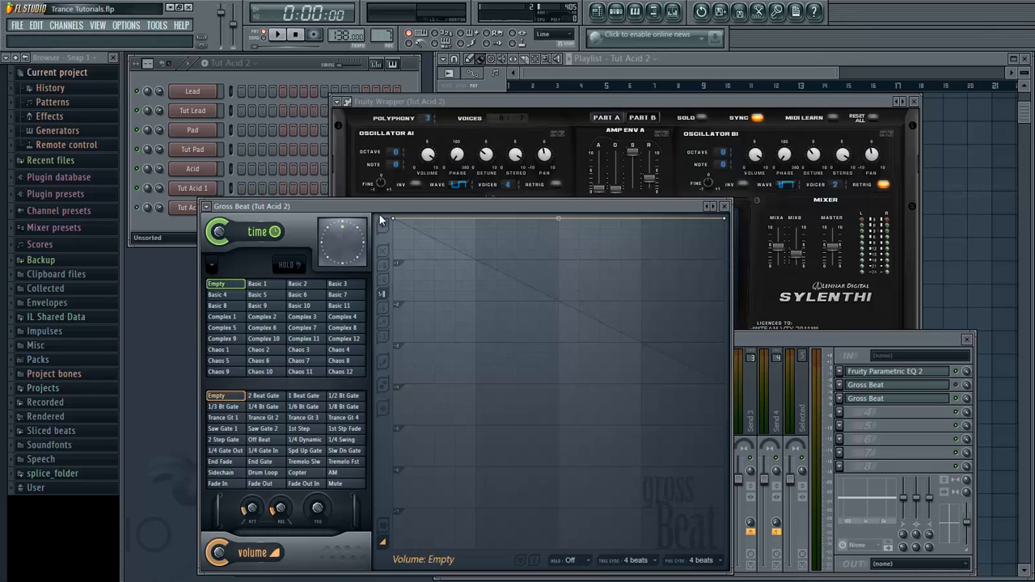
left_click_drag(426, 203, 507, 527)
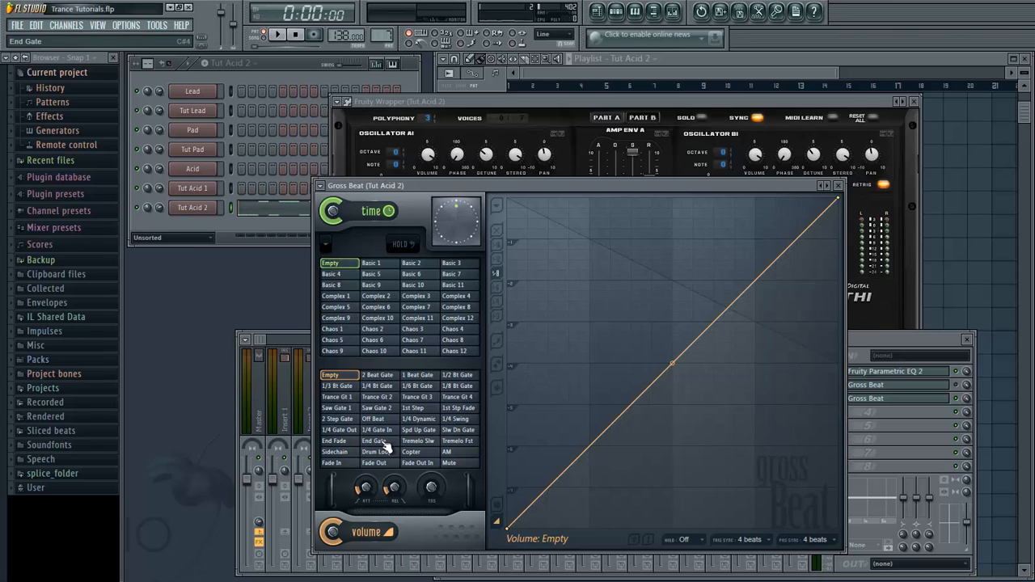
left_click(335, 452)
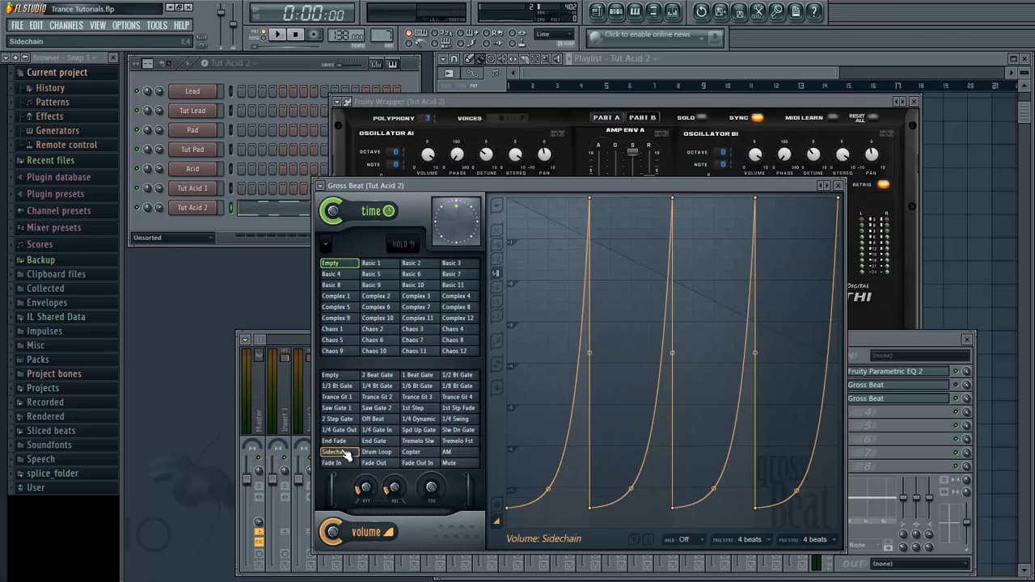
- Copy the 0% value of the Sidechain envelope's first point and paste it onto the low points at the other three beats
right_click(510, 509)
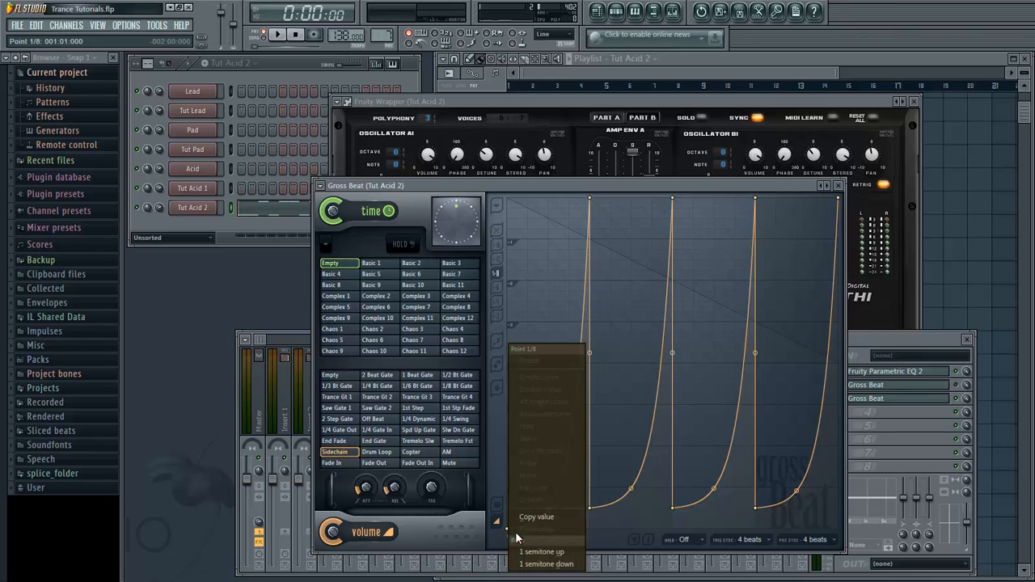
left_click(548, 516)
right_click(590, 510)
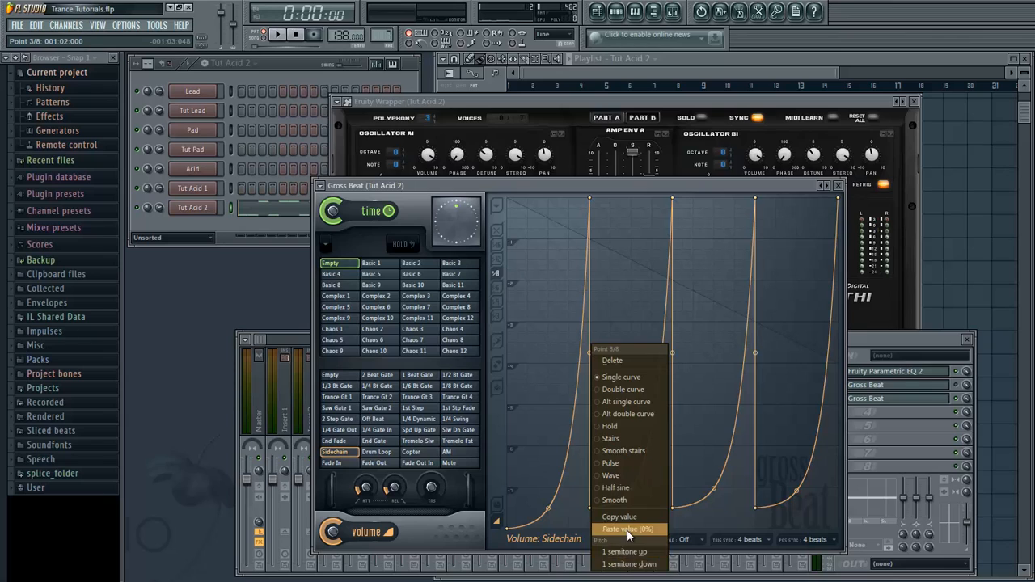
left_click(626, 529)
right_click(672, 510)
left_click(704, 529)
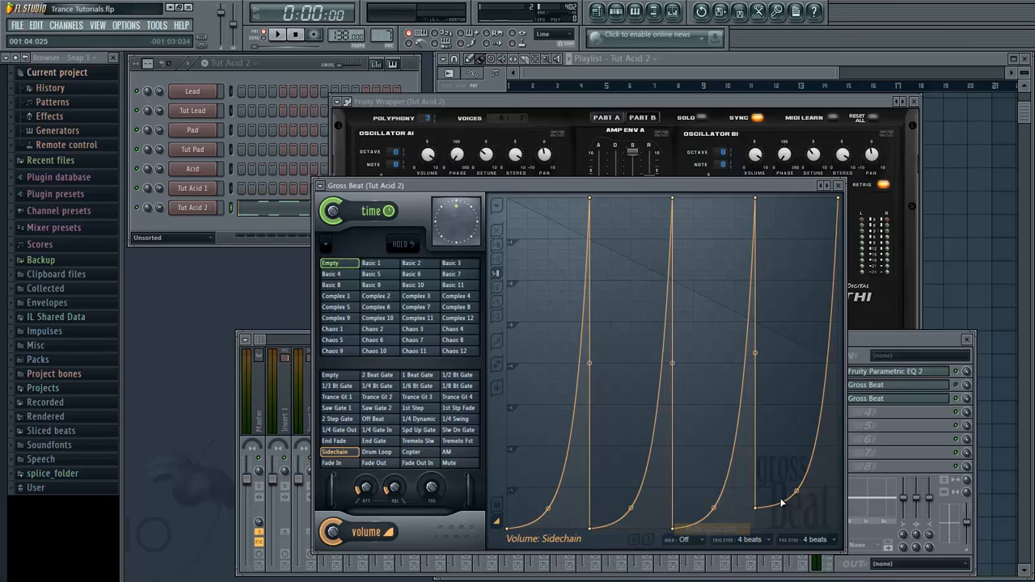
right_click(757, 510)
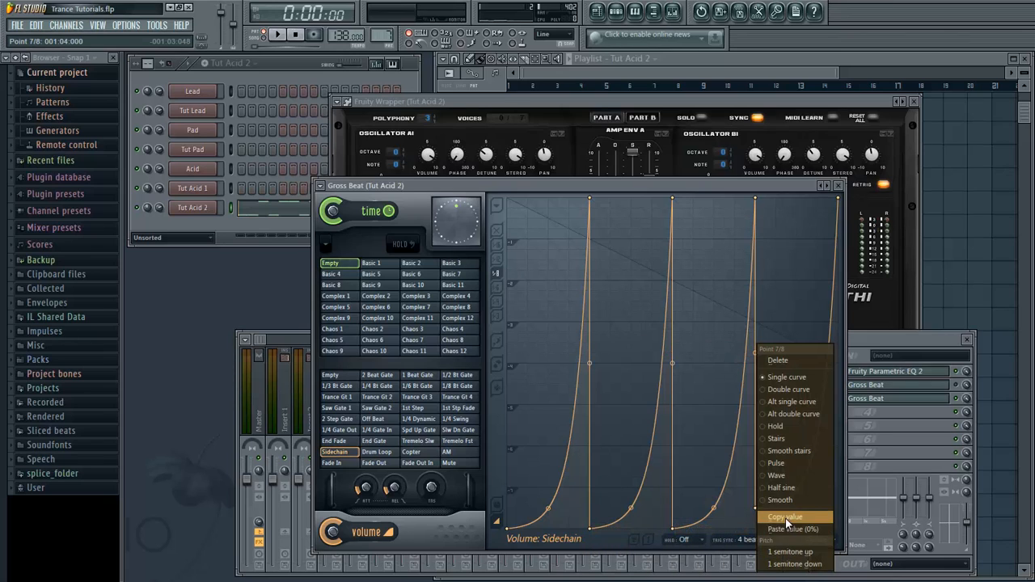
left_click(788, 529)
- Bend all four Sidechain envelope curves upward so the volume rises faster on each beat, and audition the pattern
left_click_drag(550, 509, 575, 421)
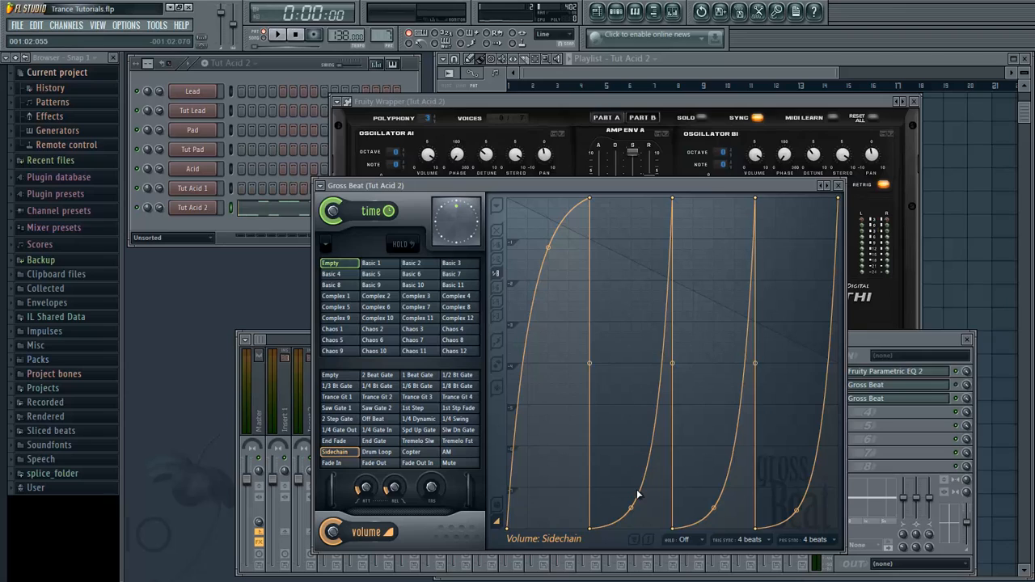
left_click_drag(632, 507, 618, 424)
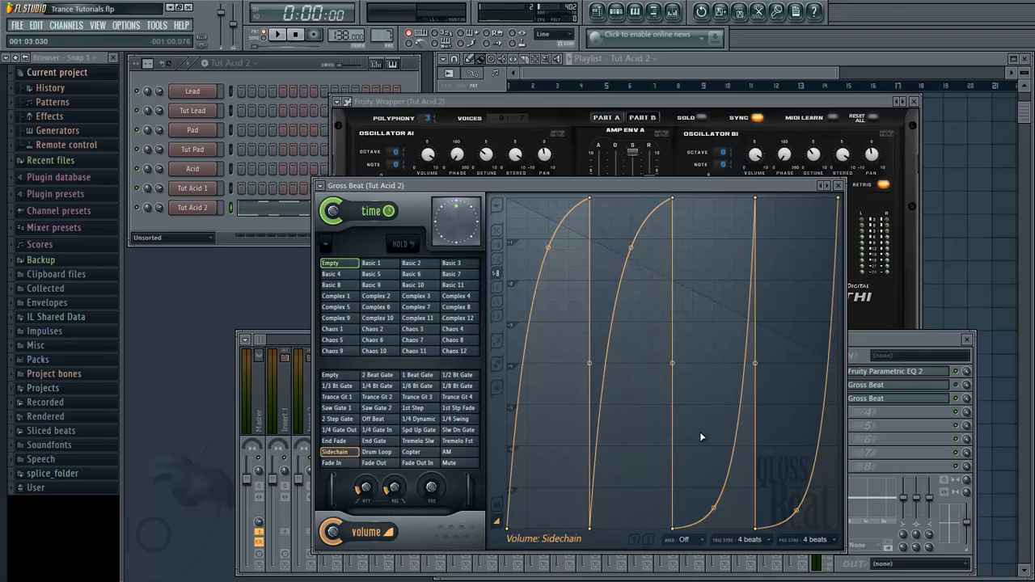
left_click_drag(714, 507, 728, 424)
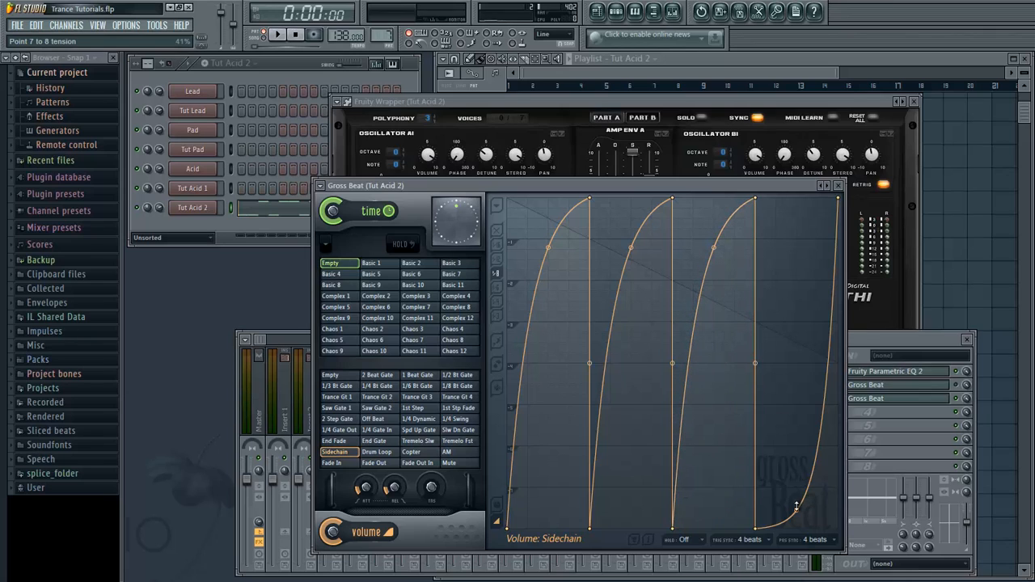
left_click_drag(797, 511, 788, 421)
key("space")
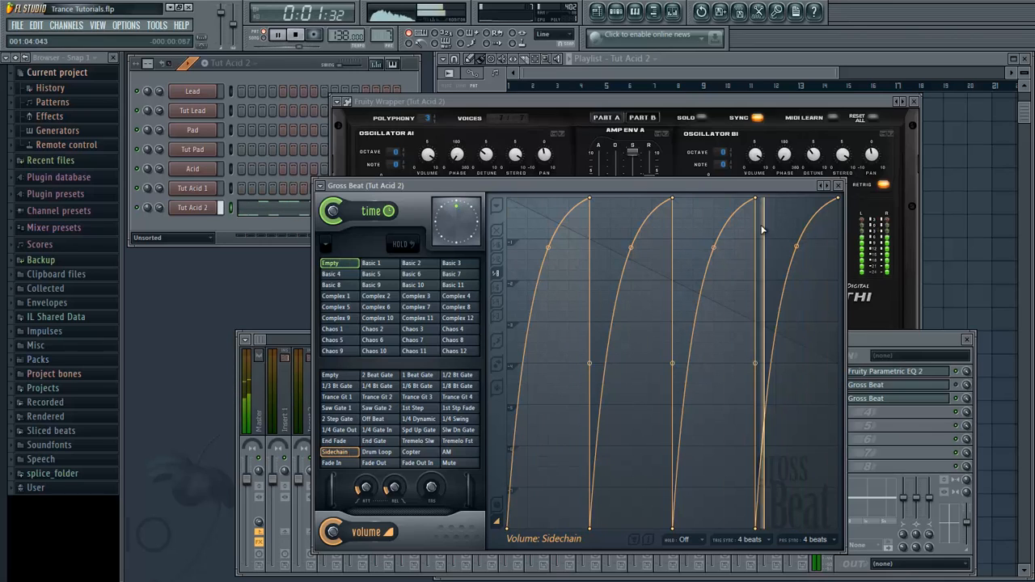
key("space")
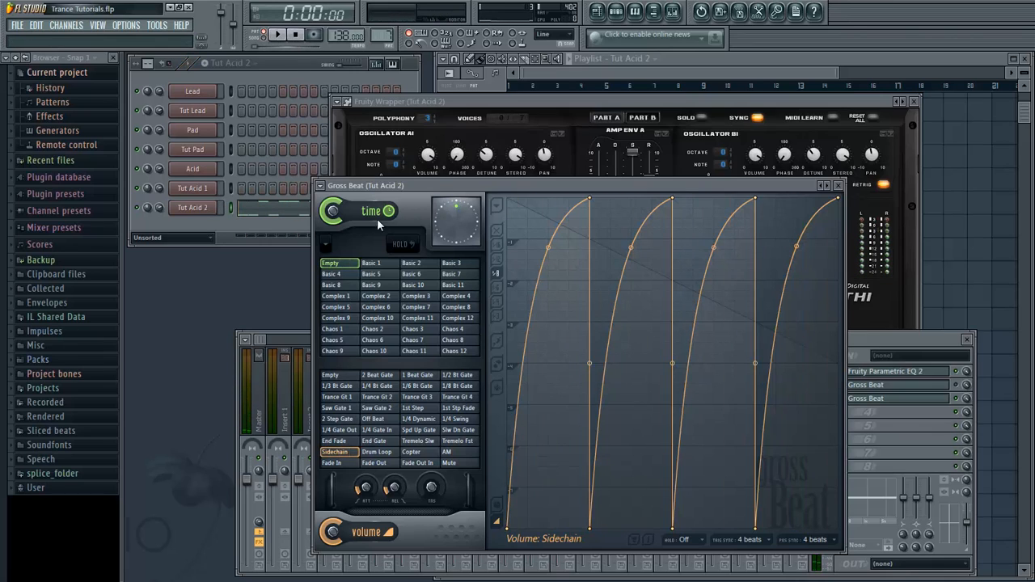
- Remove the second Gross Beat from the Tut Acid 2 track by replacing it with (none)
left_click(322, 187)
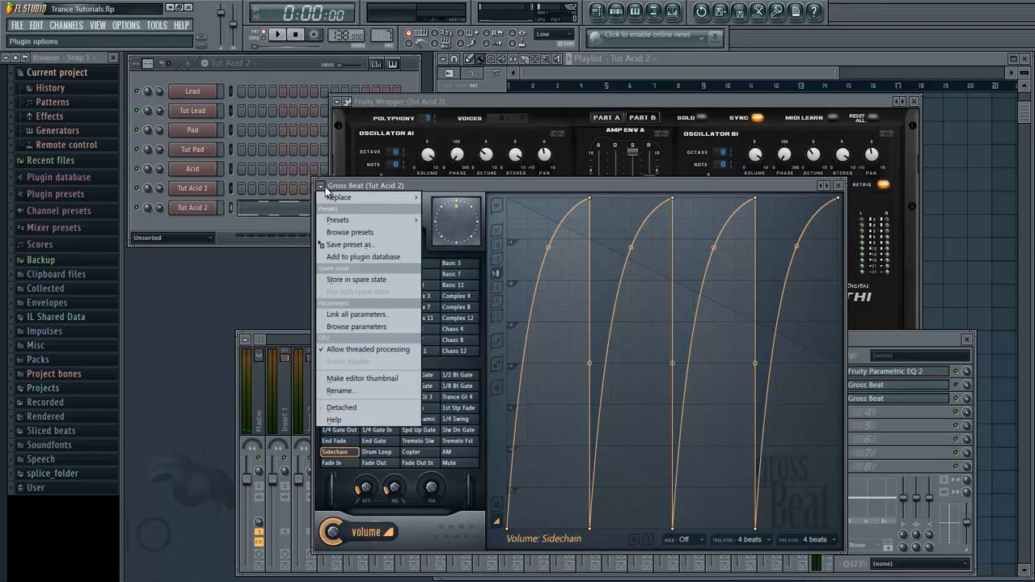
mouse_move(343, 202)
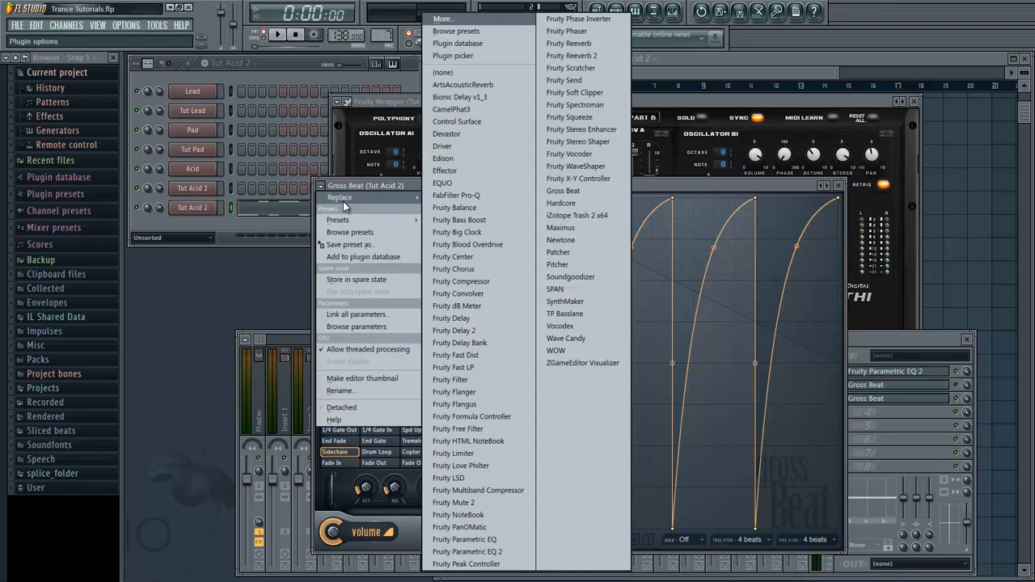
left_click(473, 82)
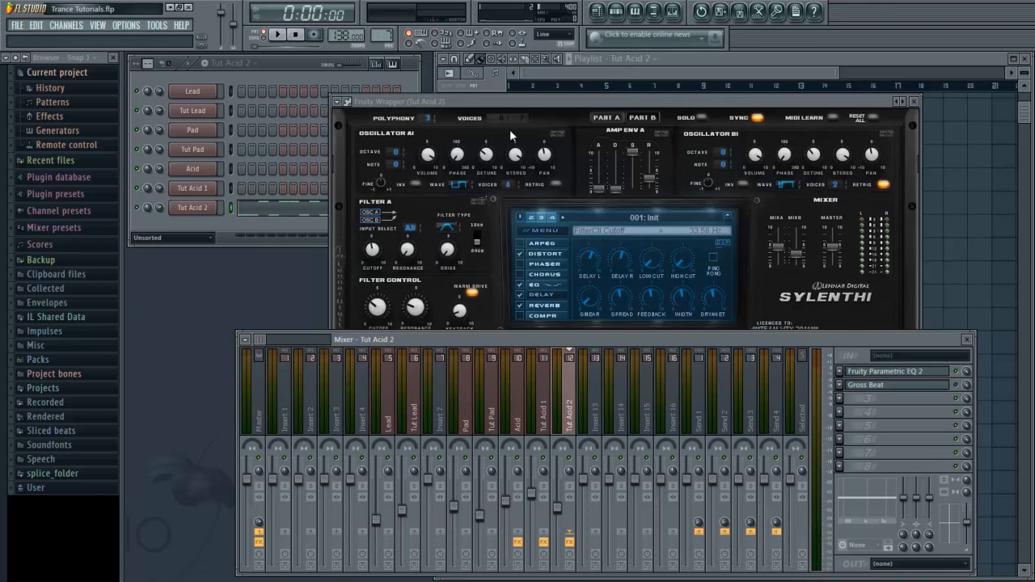
- Move the Sylenth1 window down and review the Part B settings before returning to Part A
left_click_drag(511, 103, 509, 159)
left_click(670, 169)
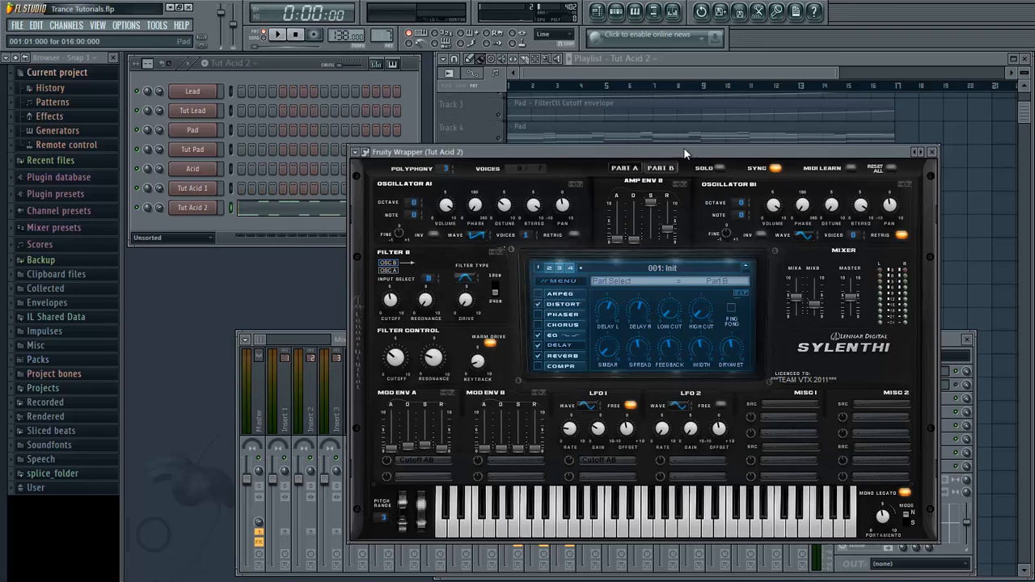
left_click(624, 167)
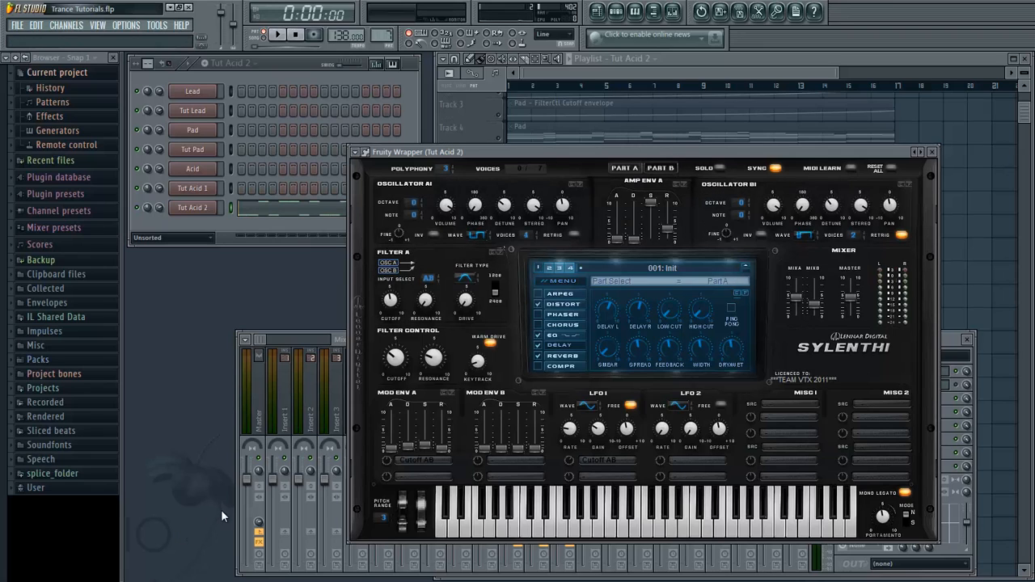